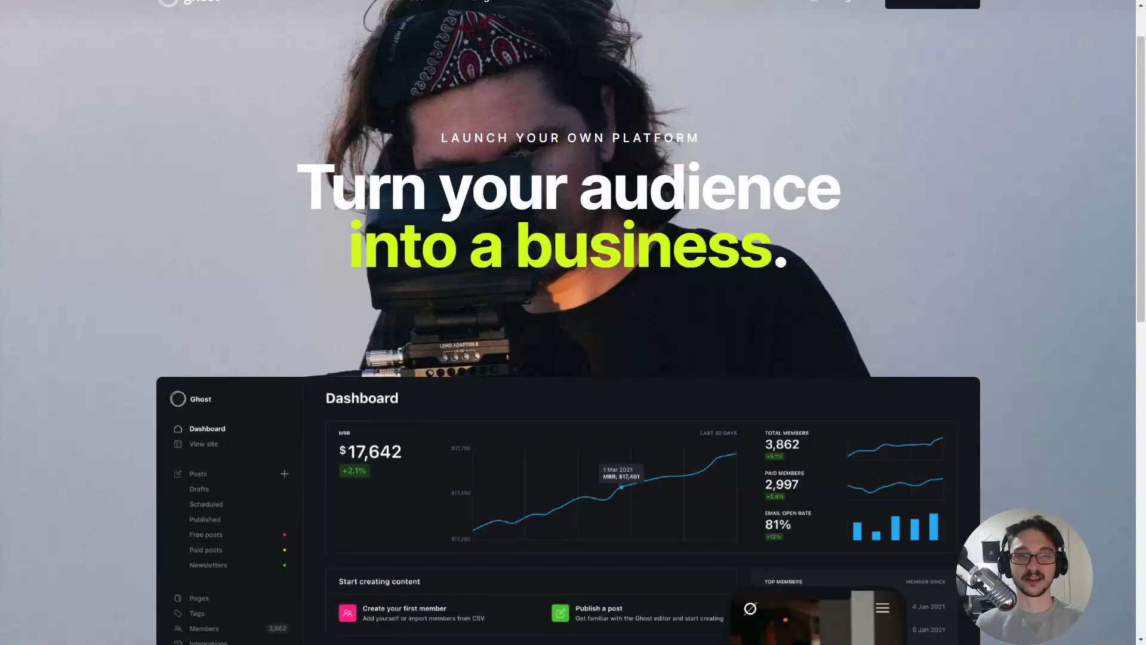
Switch the browser to full screen and scroll the Duolingo blog home page.
scroll(353, 452, up, 1)
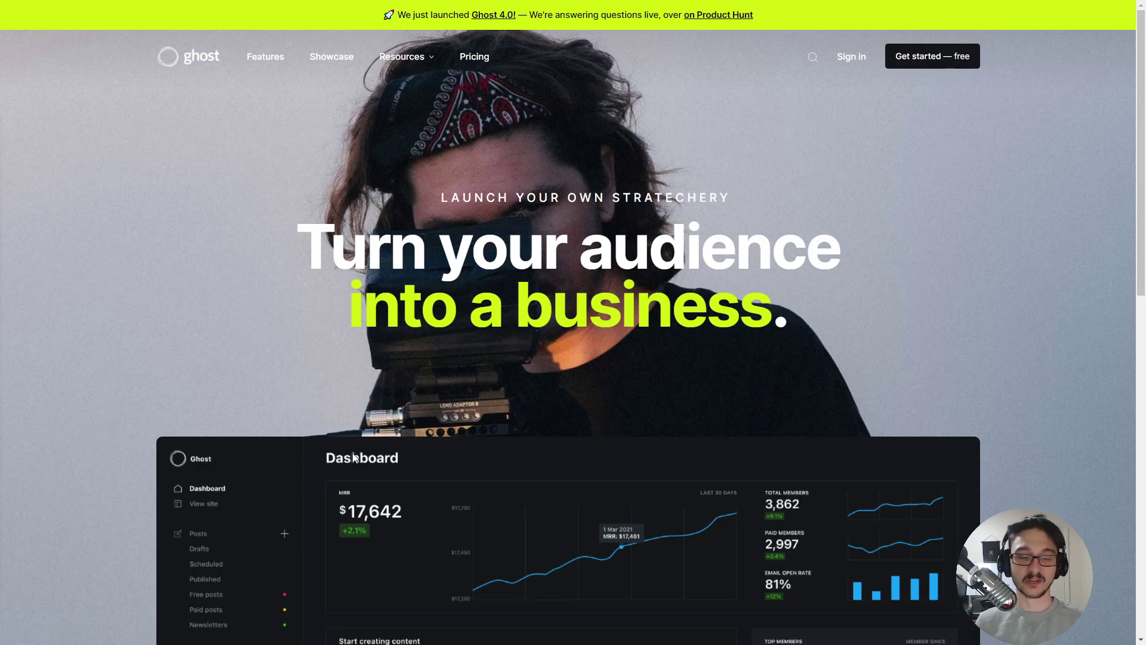
key(F11)
scroll(120, 271, down, 5)
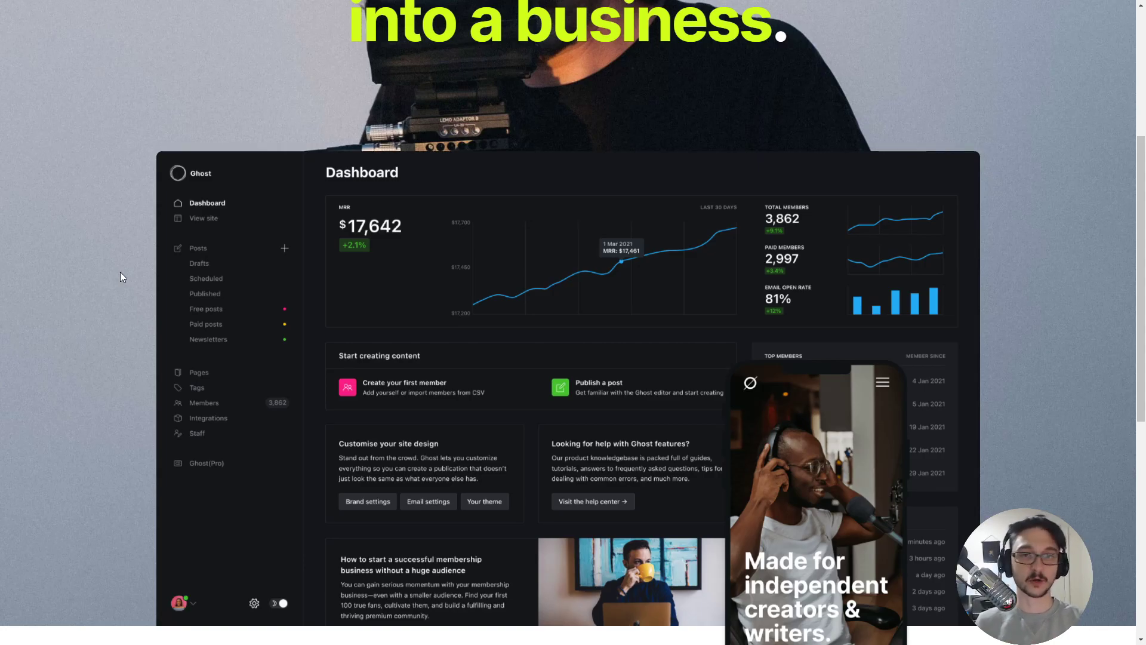
scroll(243, 271, up, 5)
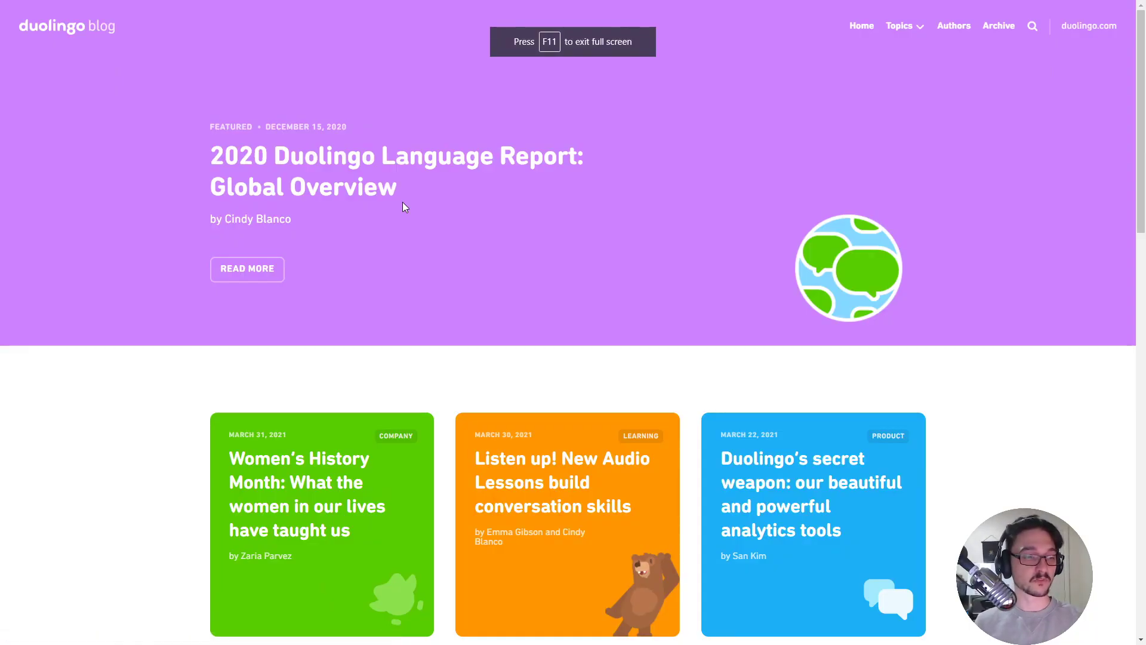
Read the featured 2020 Duolingo Language Report article, then return to the blog home.
click(403, 203)
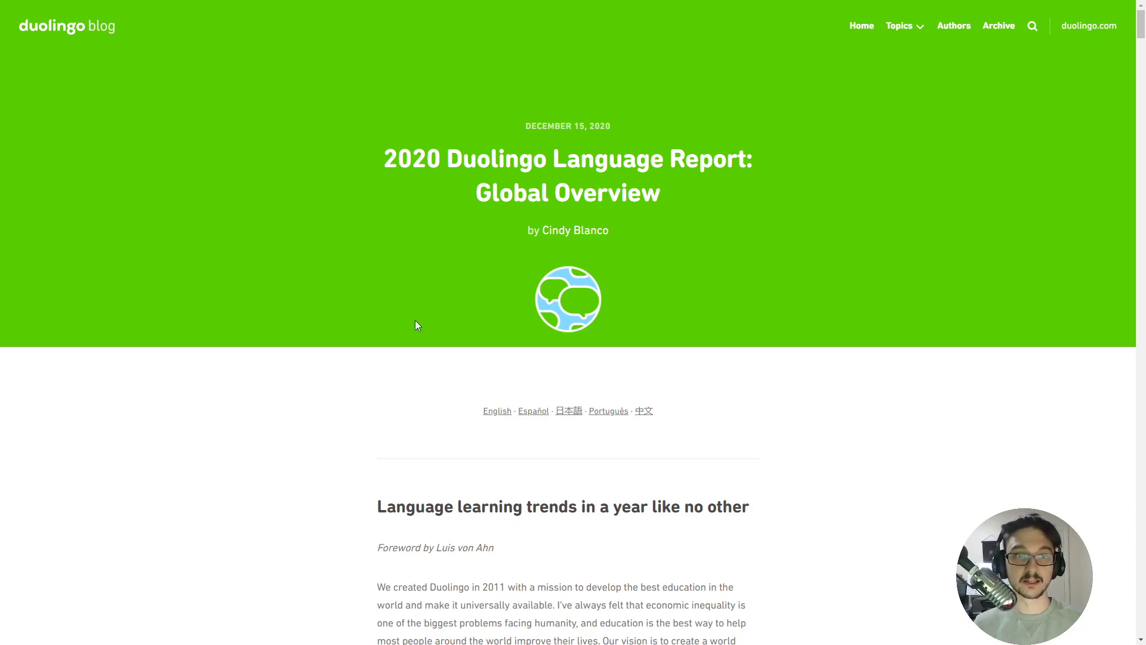
scroll(382, 359, down, 4)
scroll(363, 338, up, 4)
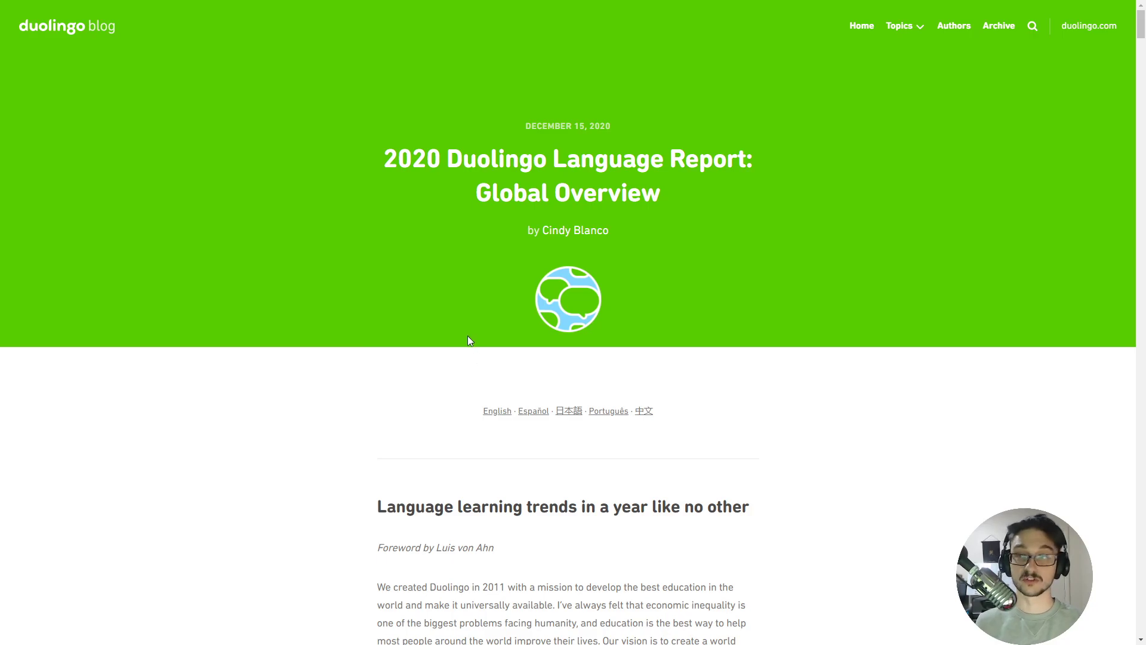
scroll(490, 324, down, 15)
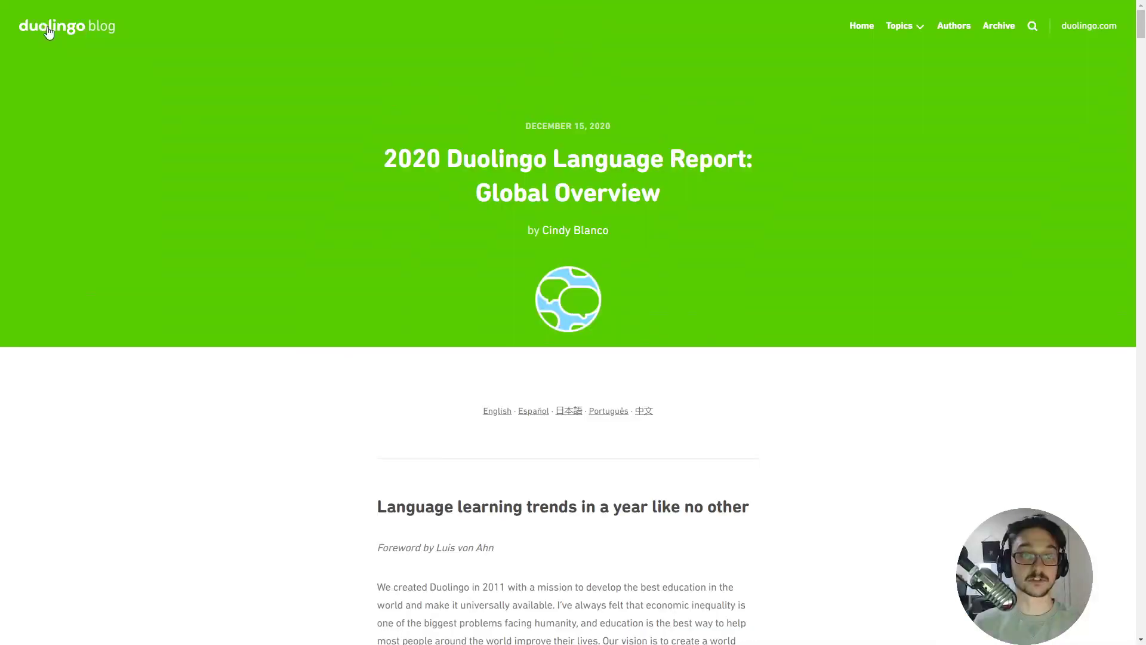
click(47, 28)
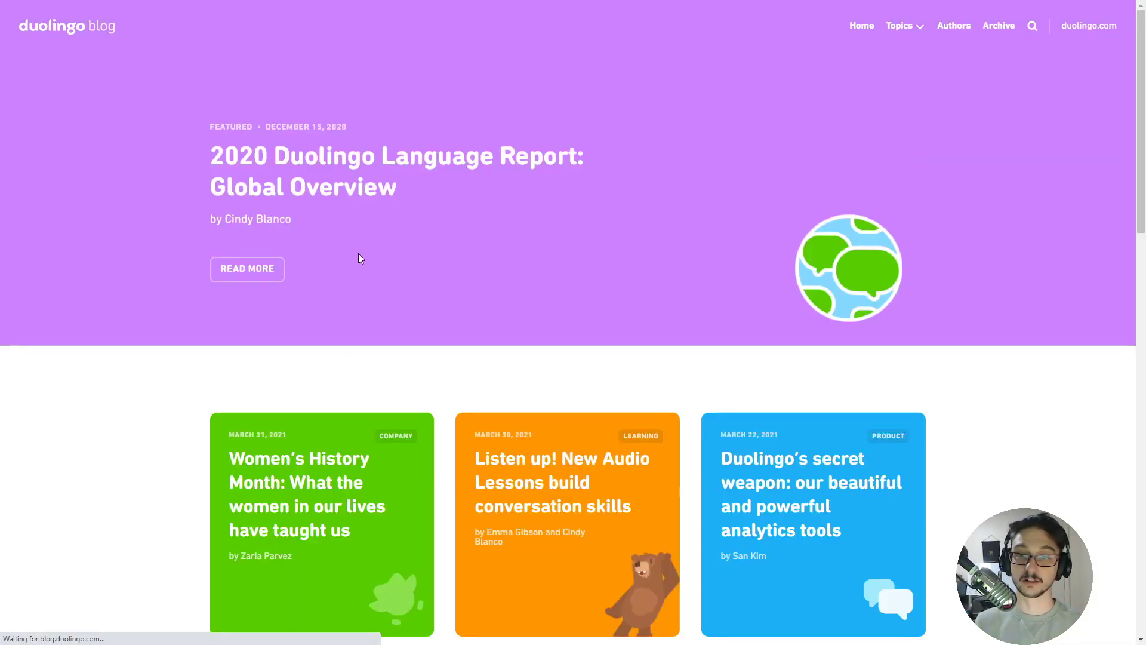
Browse the blog listing and read DuckDuckGo's Global Privacy Control article.
scroll(412, 351, down, 18)
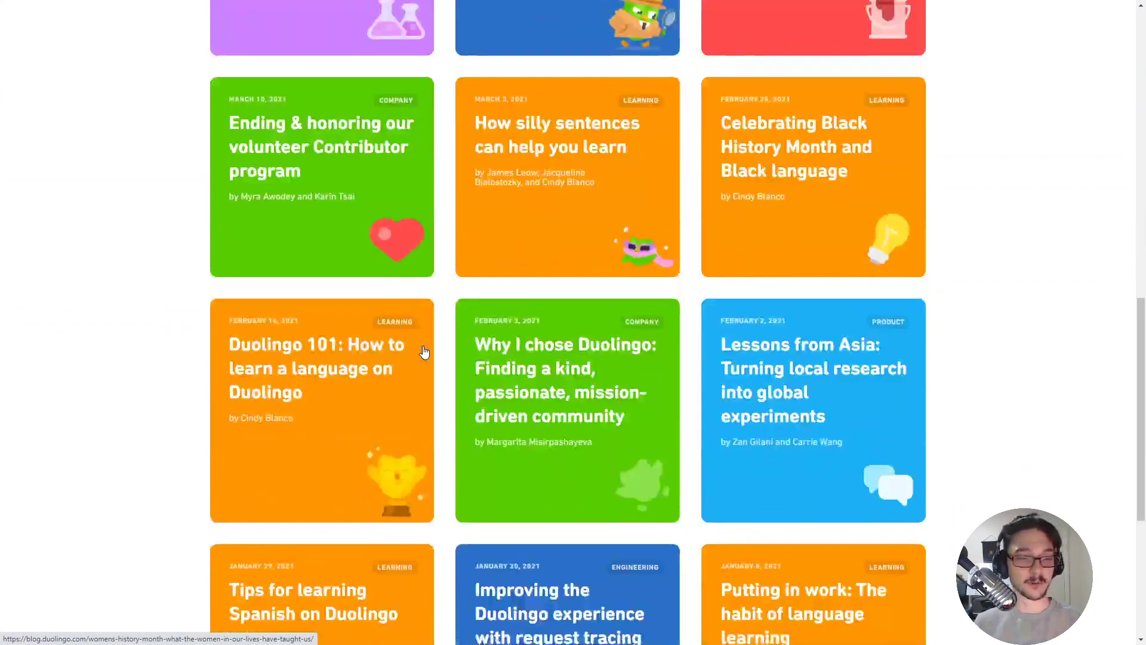
scroll(424, 352, down, 2)
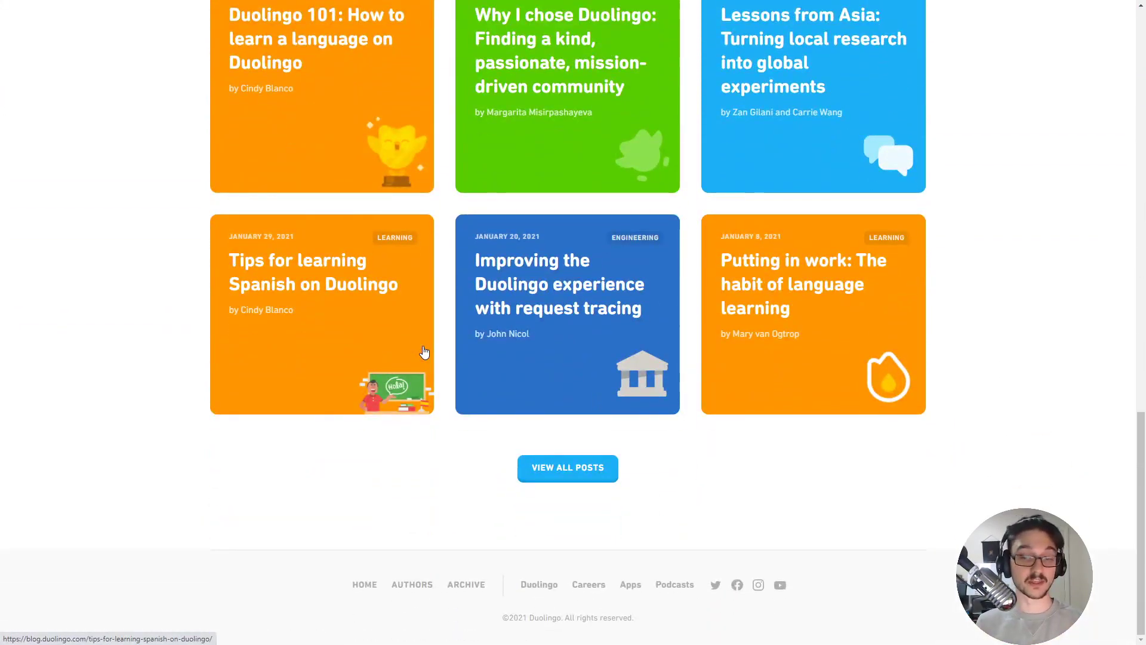
scroll(401, 356, up, 8)
scroll(401, 356, up, 11)
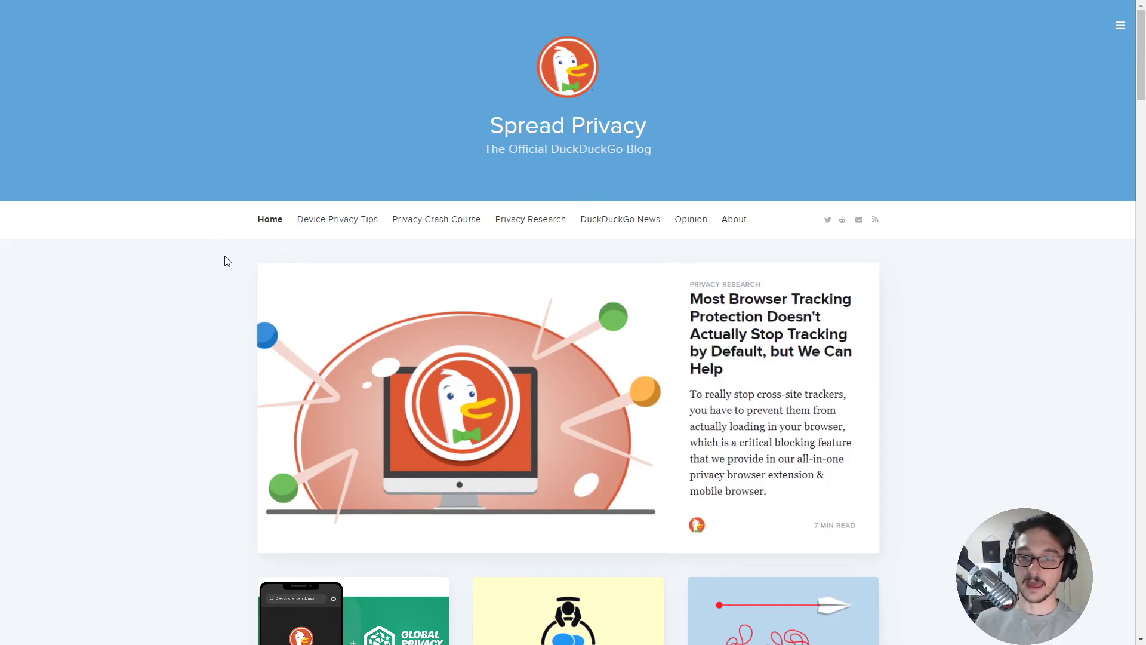
scroll(227, 257, down, 4)
scroll(229, 259, up, 4)
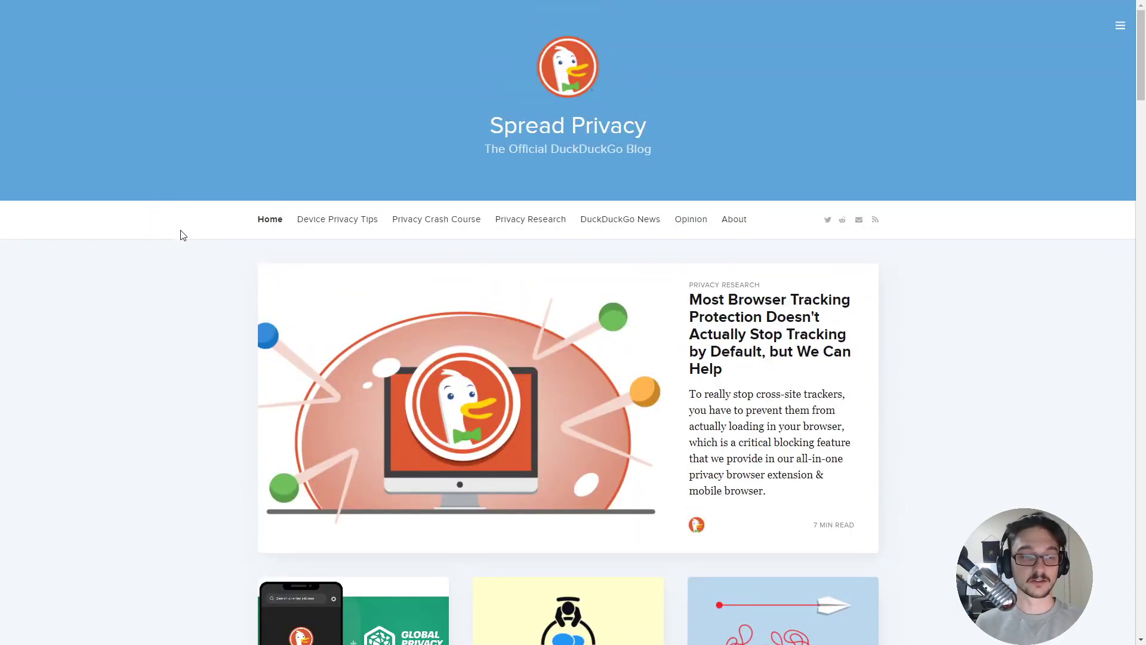
scroll(278, 297, down, 4)
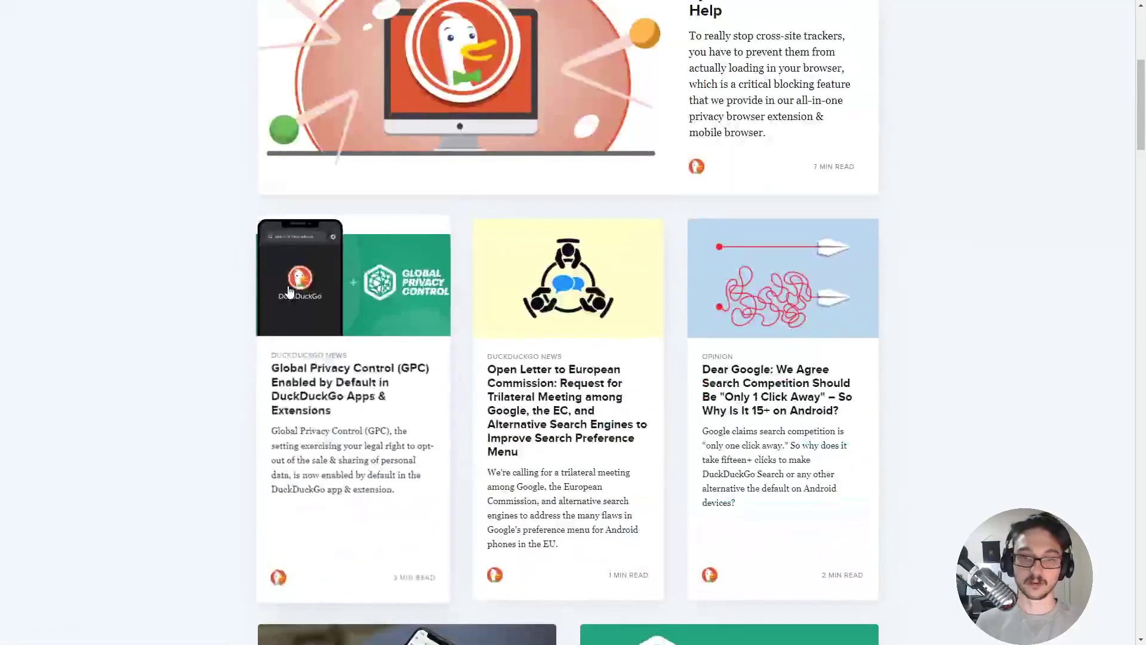
click(346, 312)
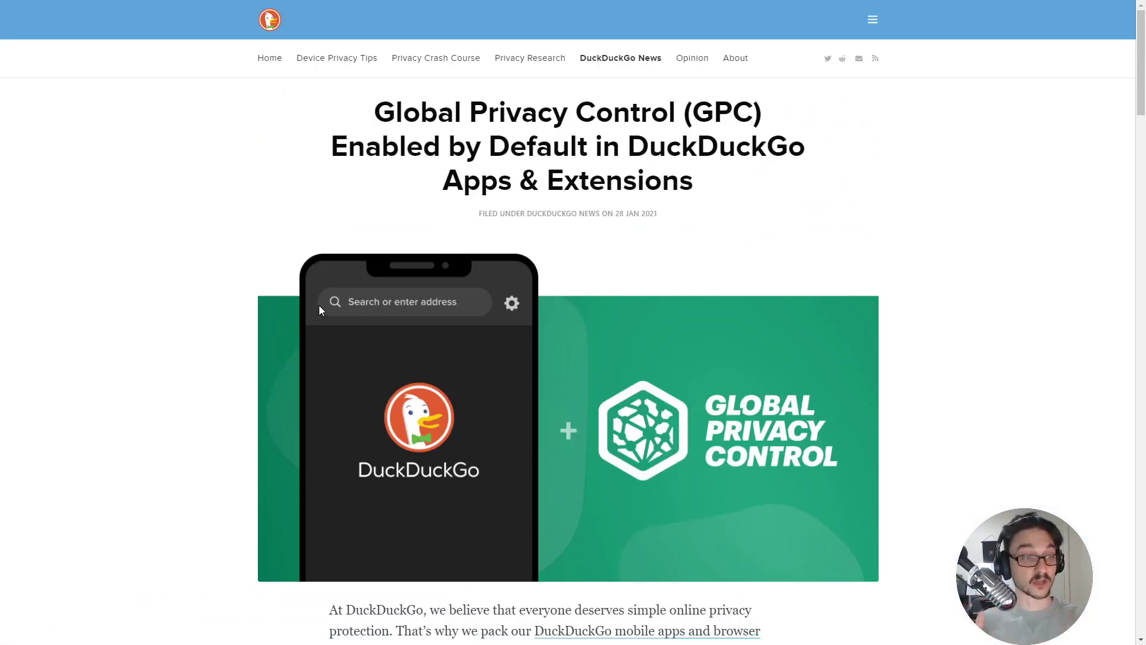
scroll(259, 266, down, 12)
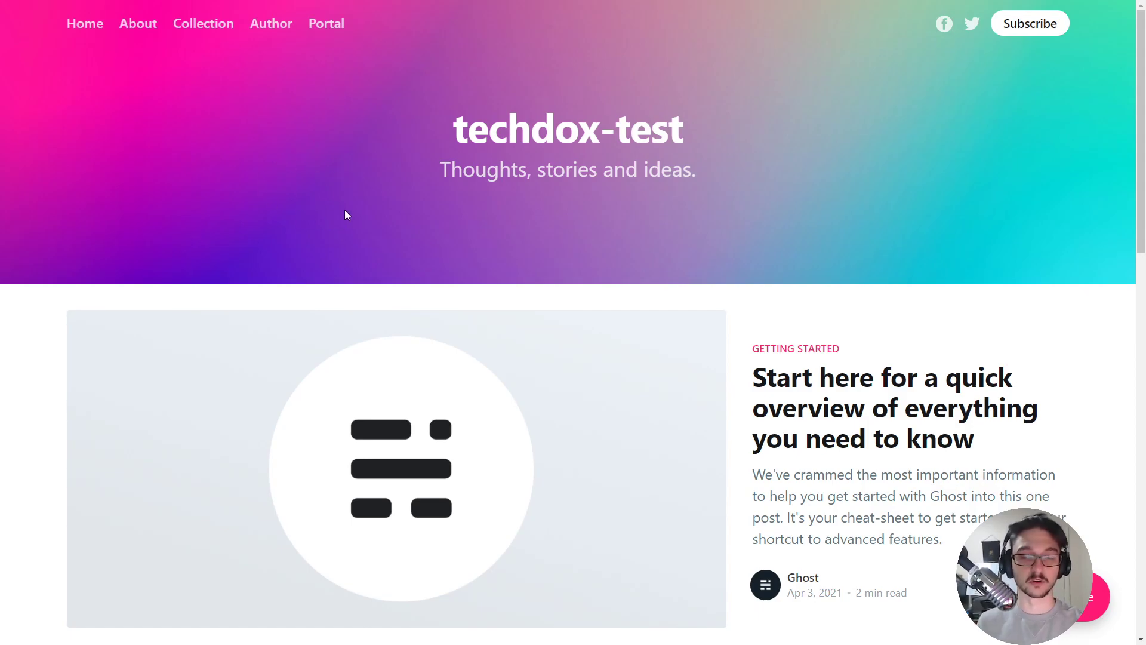
Leave full screen and load the Ghost admin at 192.168.1.212/ghost/.
key(F11)
click(341, 32)
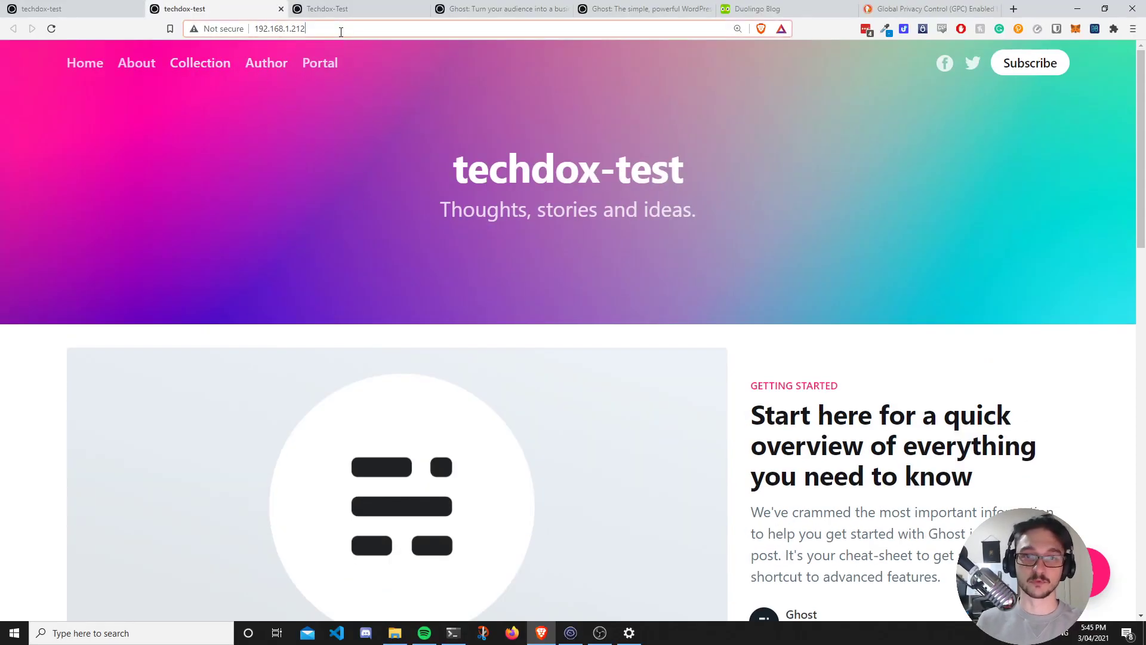
click(341, 31)
text(/ghost/)
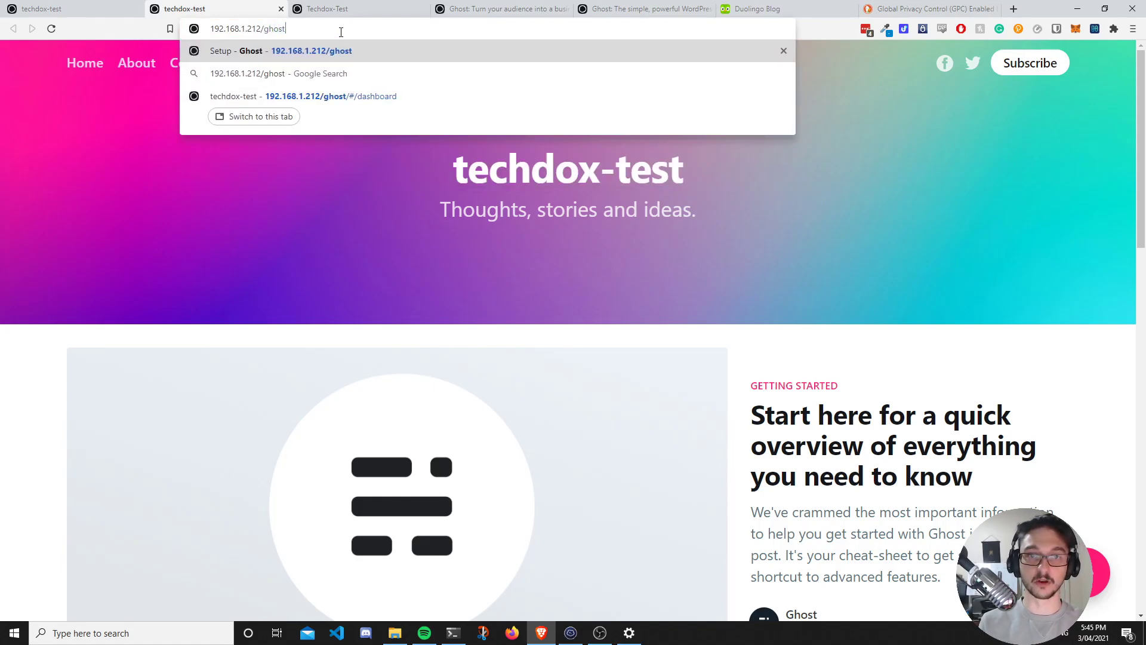
key(Return)
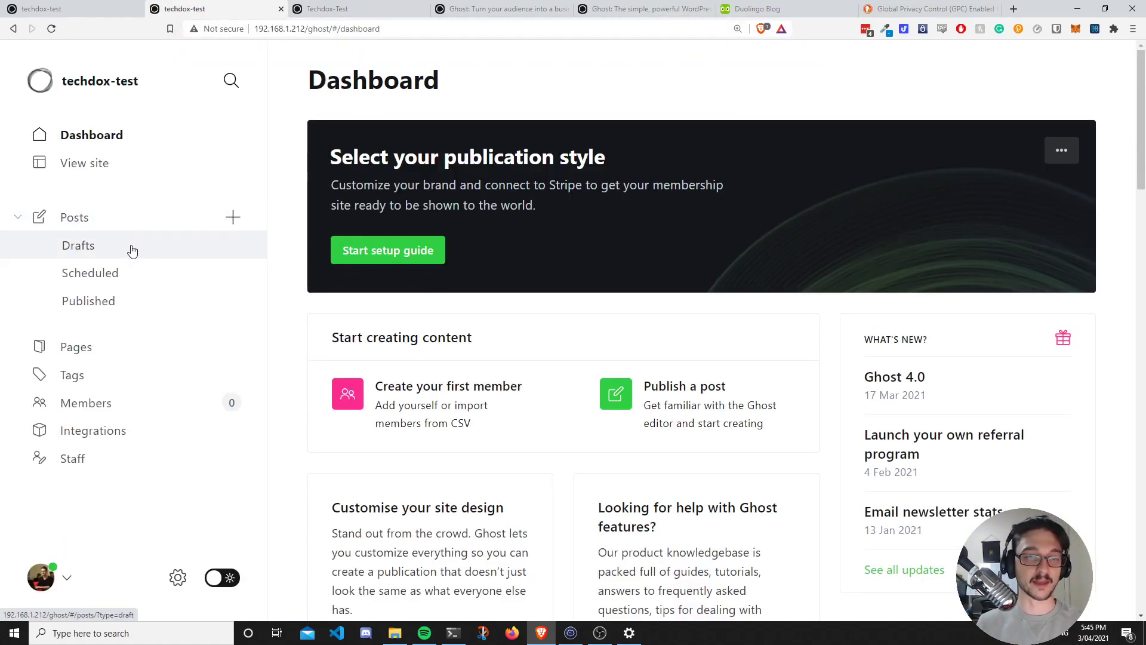
Retitle the first post to 'Test hello' and save it as published.
click(131, 223)
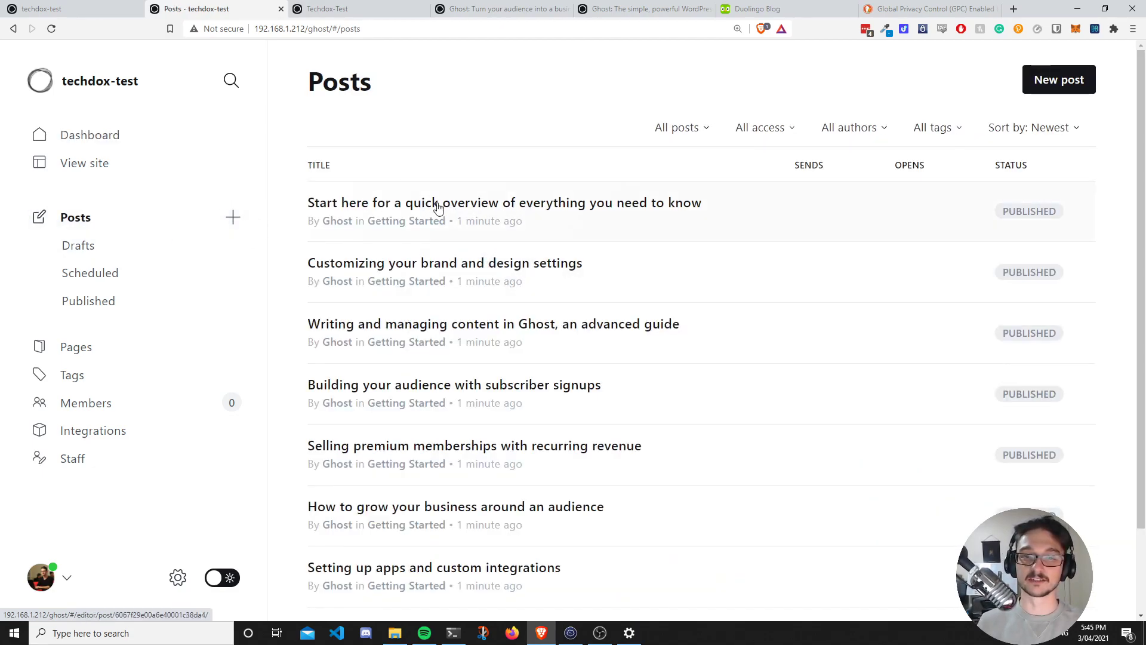
click(639, 213)
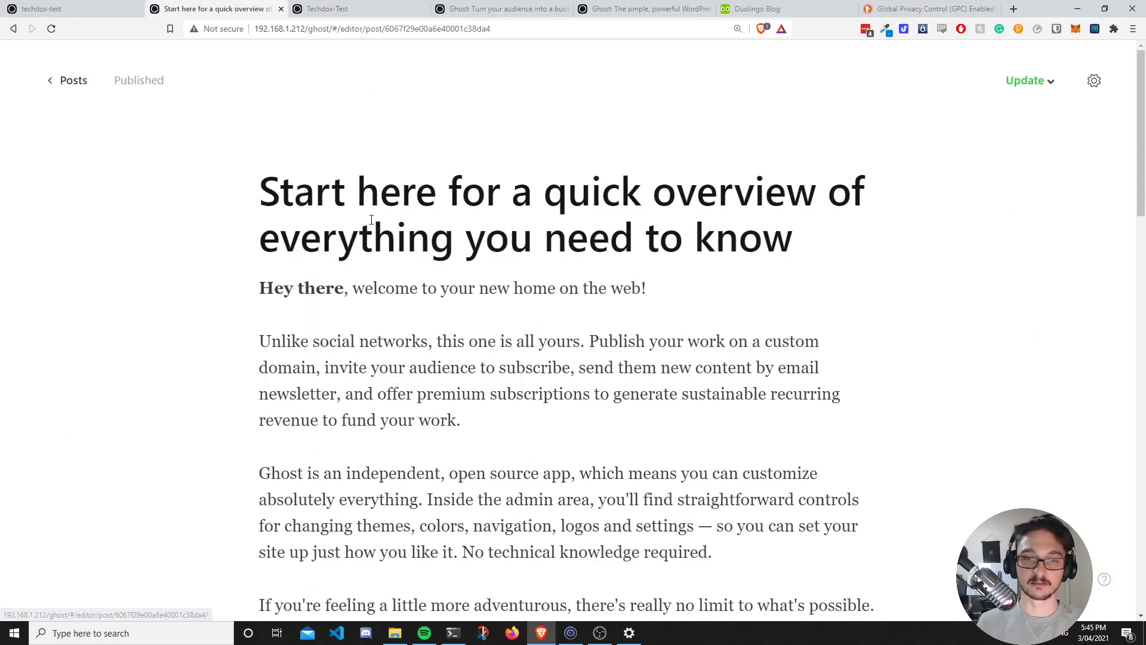
click(372, 219)
key(ctrl+a)
text(Test )
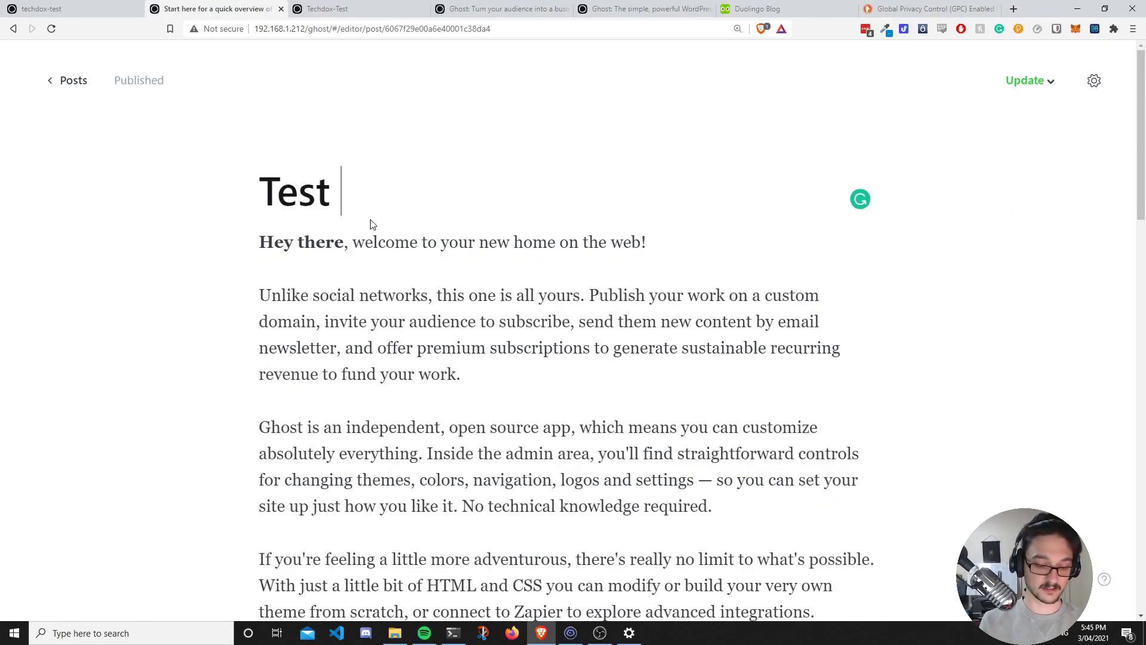
text(hello)
key(ctrl+plus)
key(ctrl+plus)
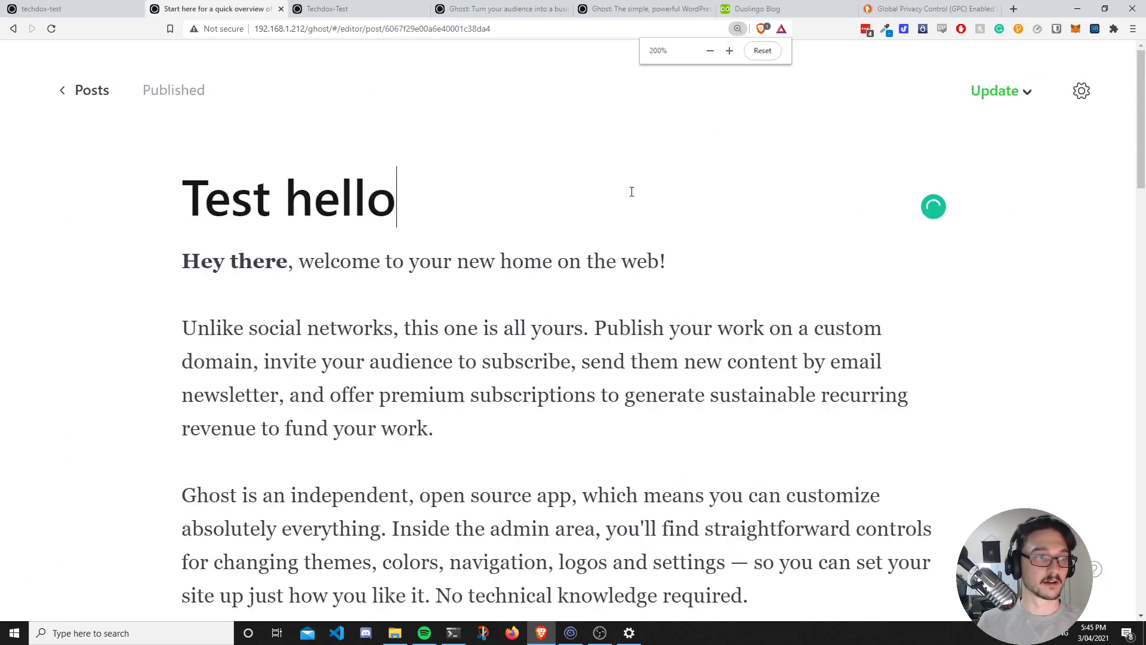
click(979, 79)
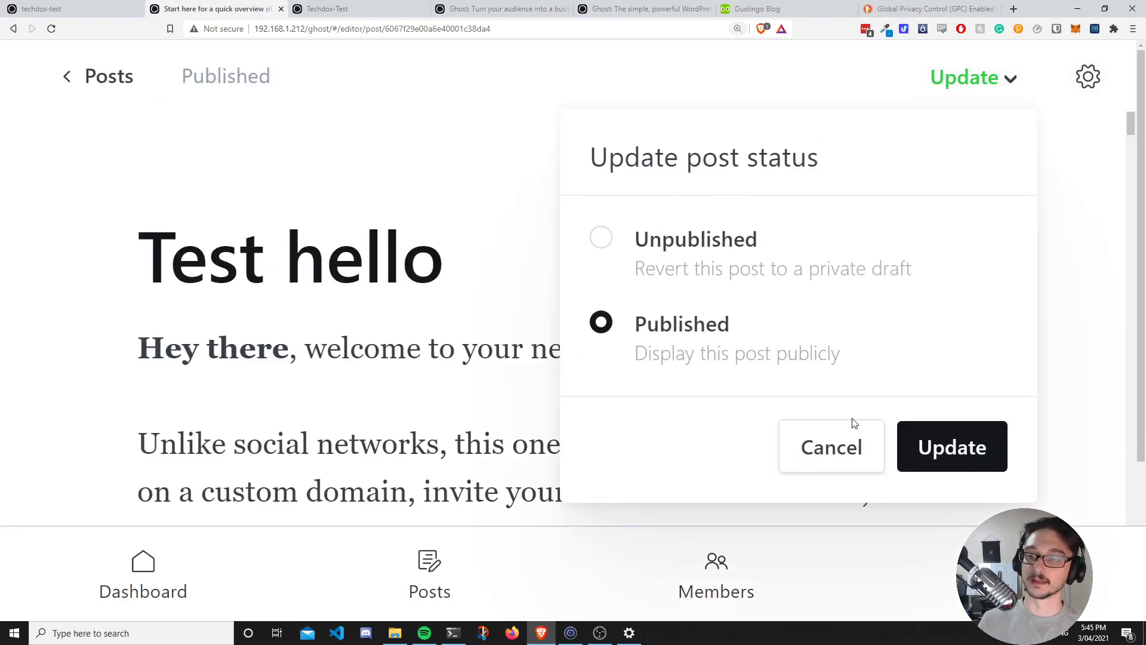
click(931, 455)
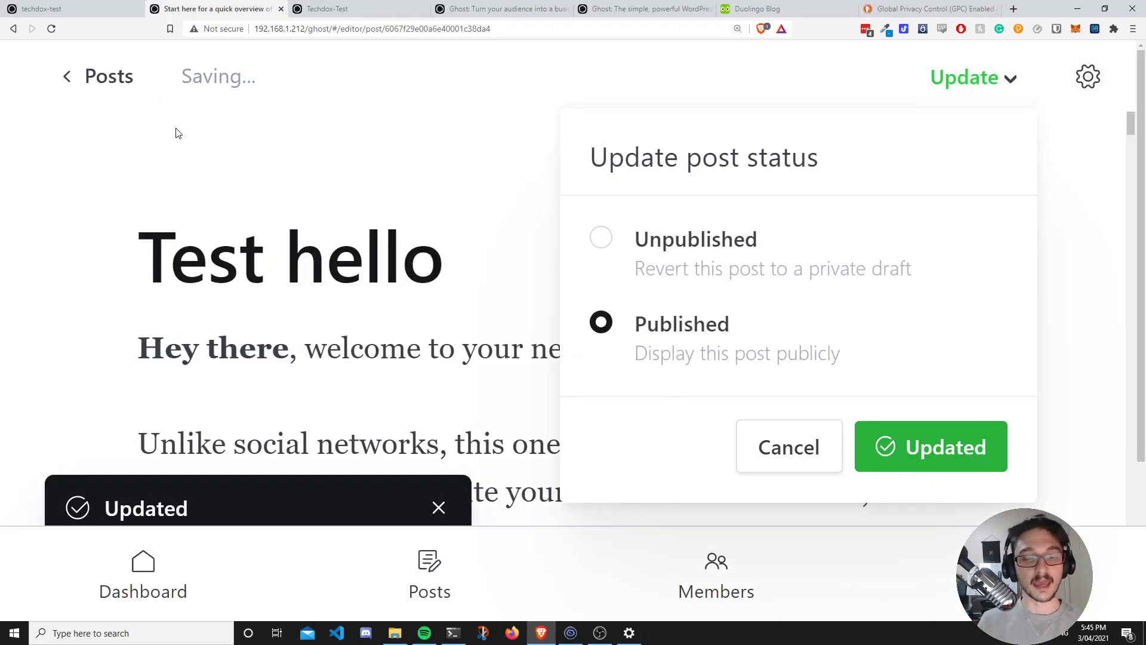
Return to the admin dashboard and preview the live blog site.
click(153, 594)
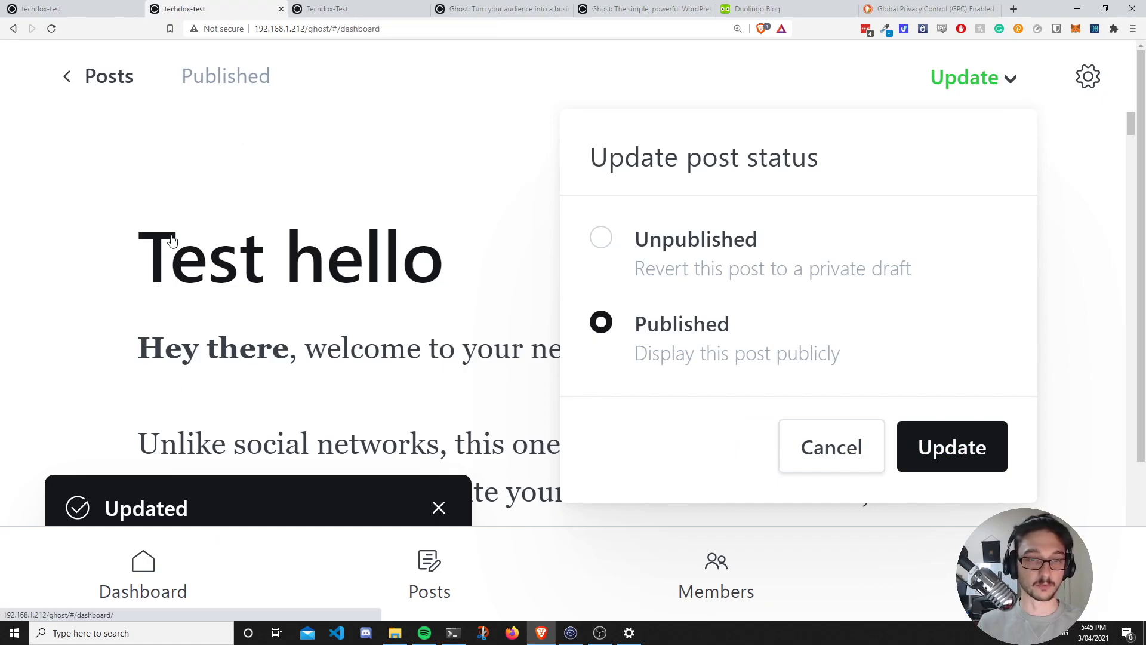
key(ctrl+minus)
key(ctrl+minus)
key(ctrl+minus)
click(108, 172)
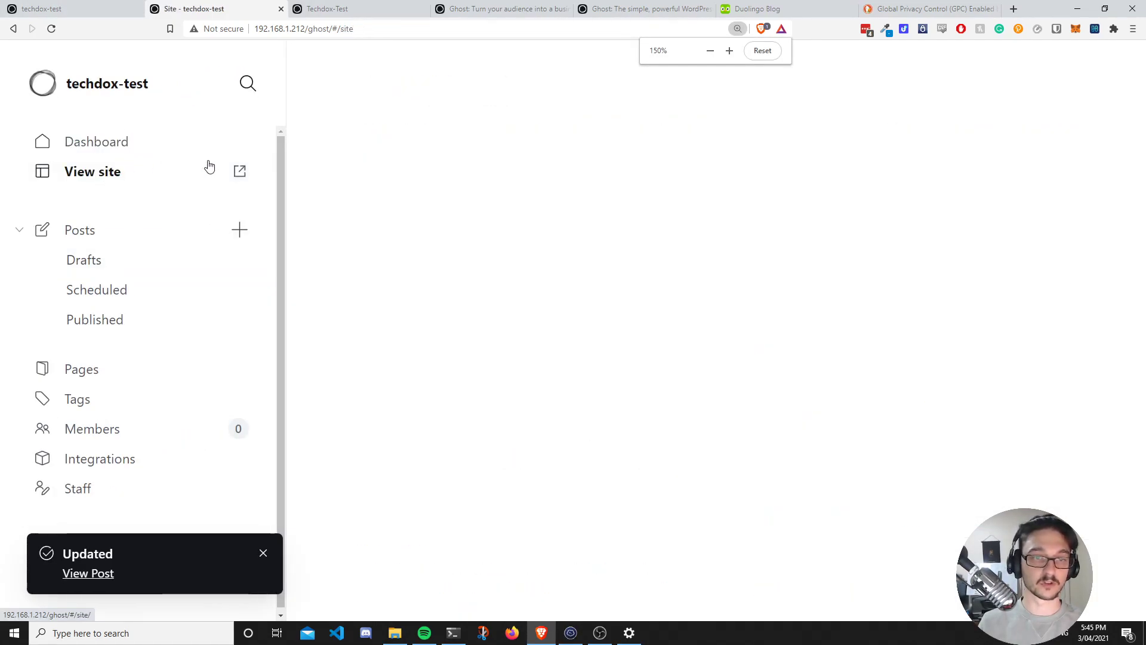
scroll(464, 384, down, 1)
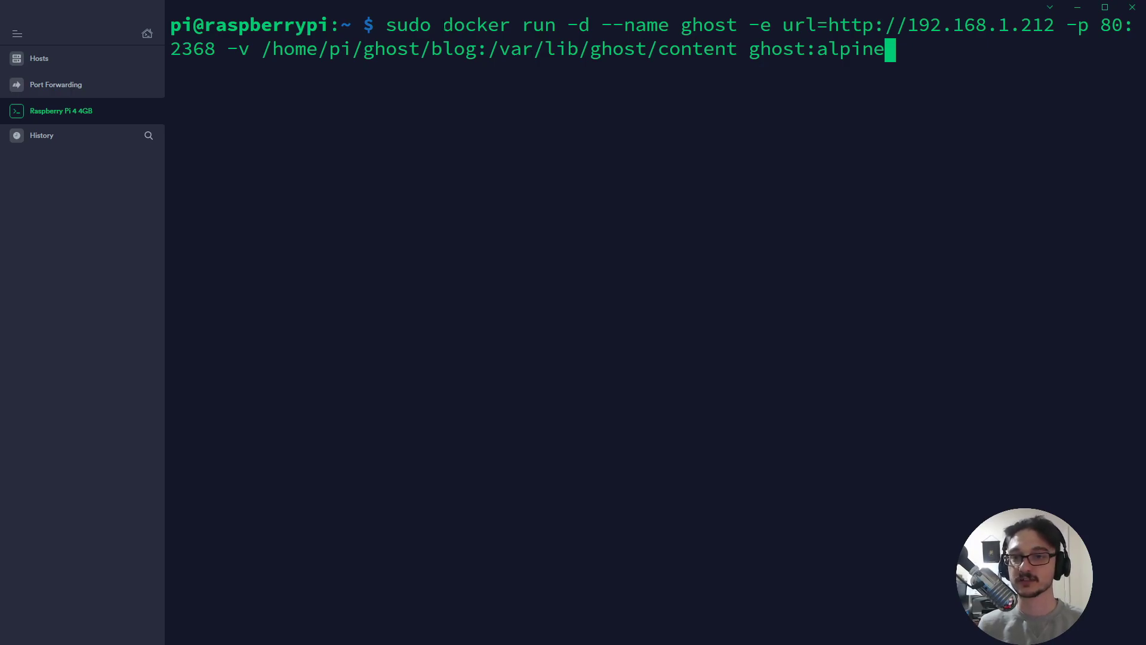
drag(445, 25, 737, 26)
click(552, 37)
click(783, 28)
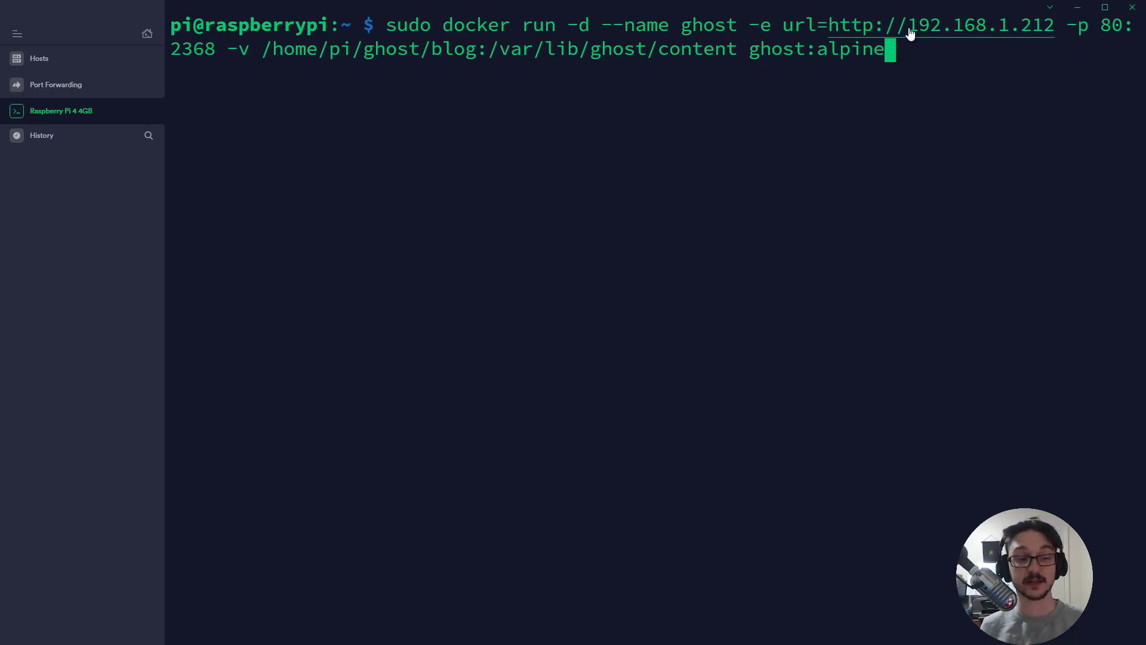
drag(1067, 26, 1116, 25)
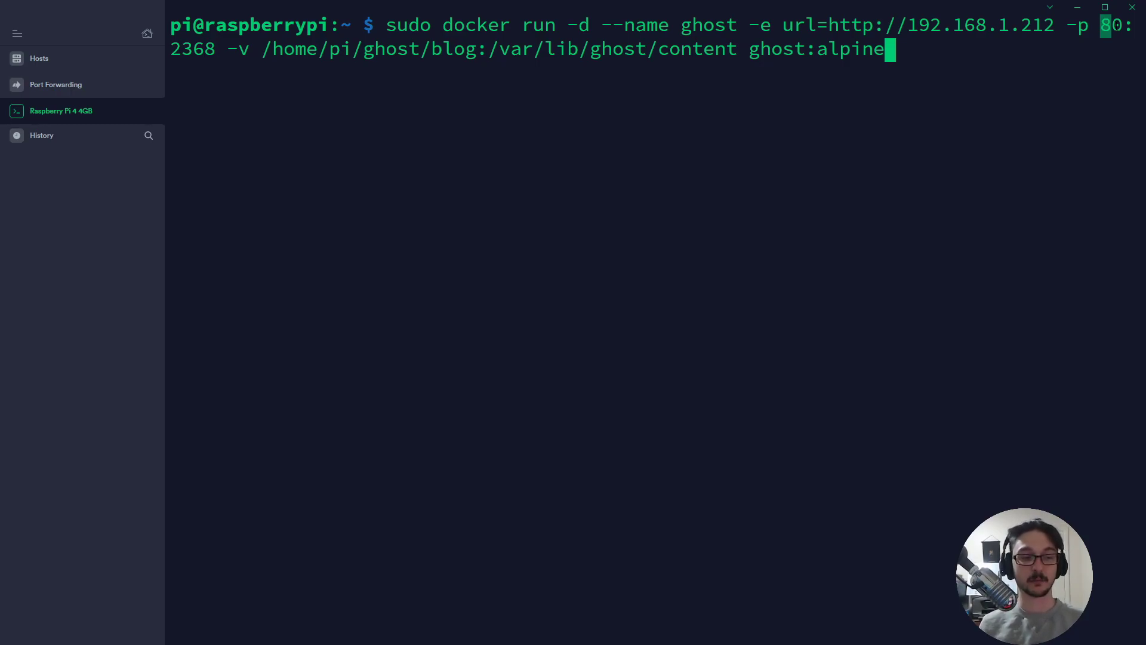
drag(216, 49, 174, 49)
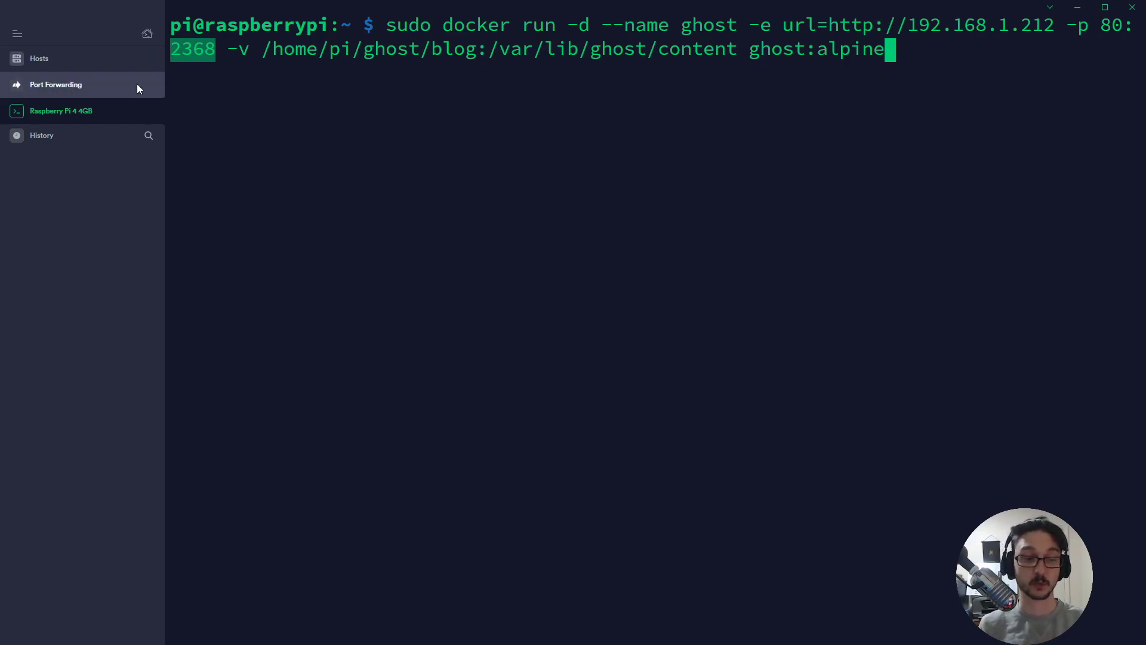
drag(228, 49, 245, 50)
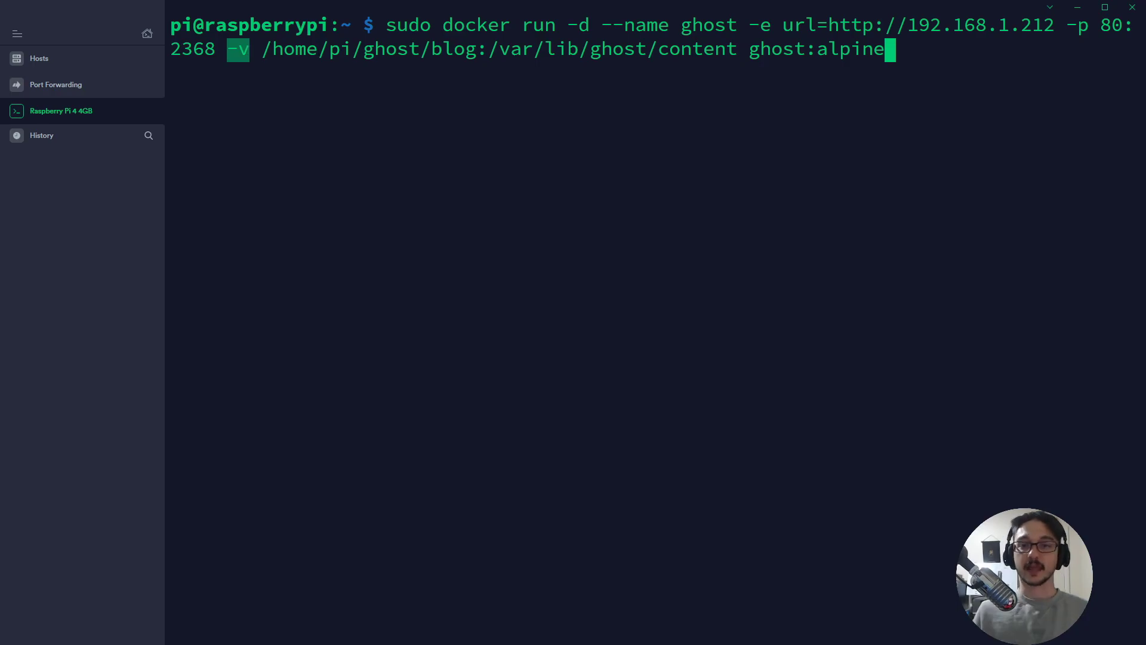
click(292, 64)
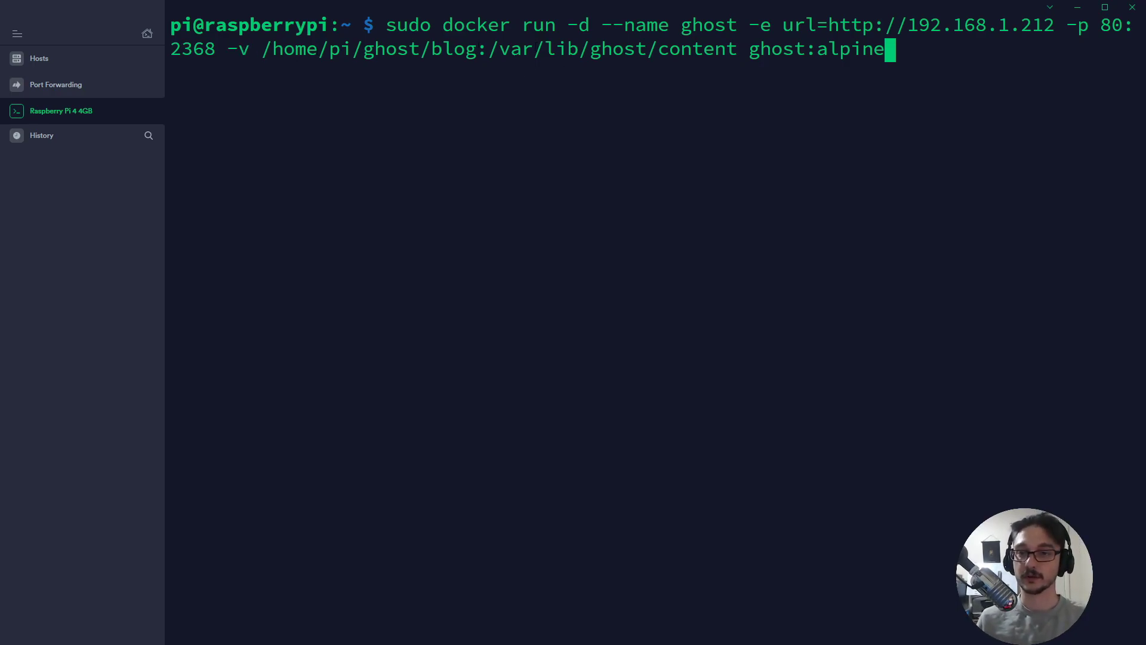
drag(489, 50, 738, 50)
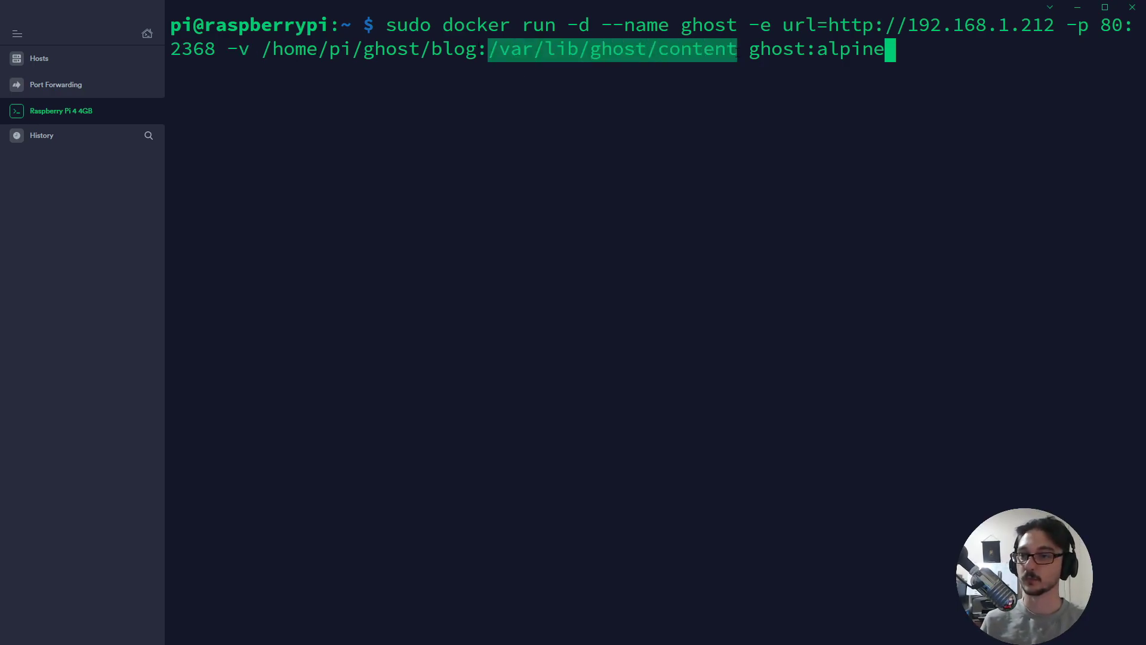
click(685, 99)
drag(262, 50, 476, 50)
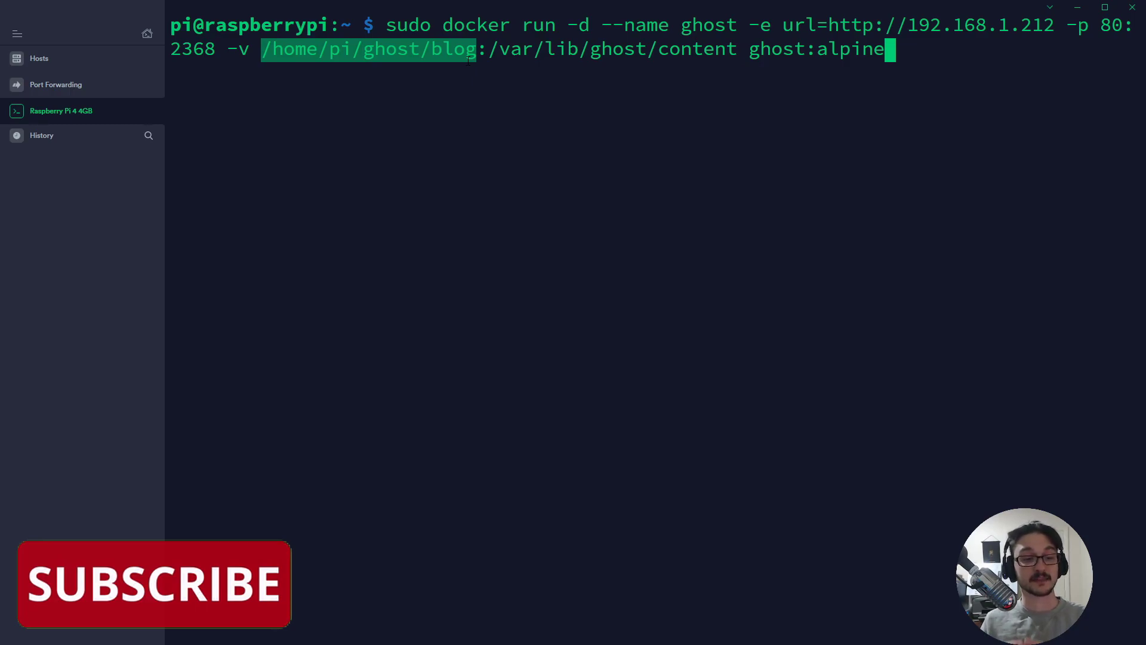
drag(386, 25, 567, 24)
drag(488, 51, 267, 53)
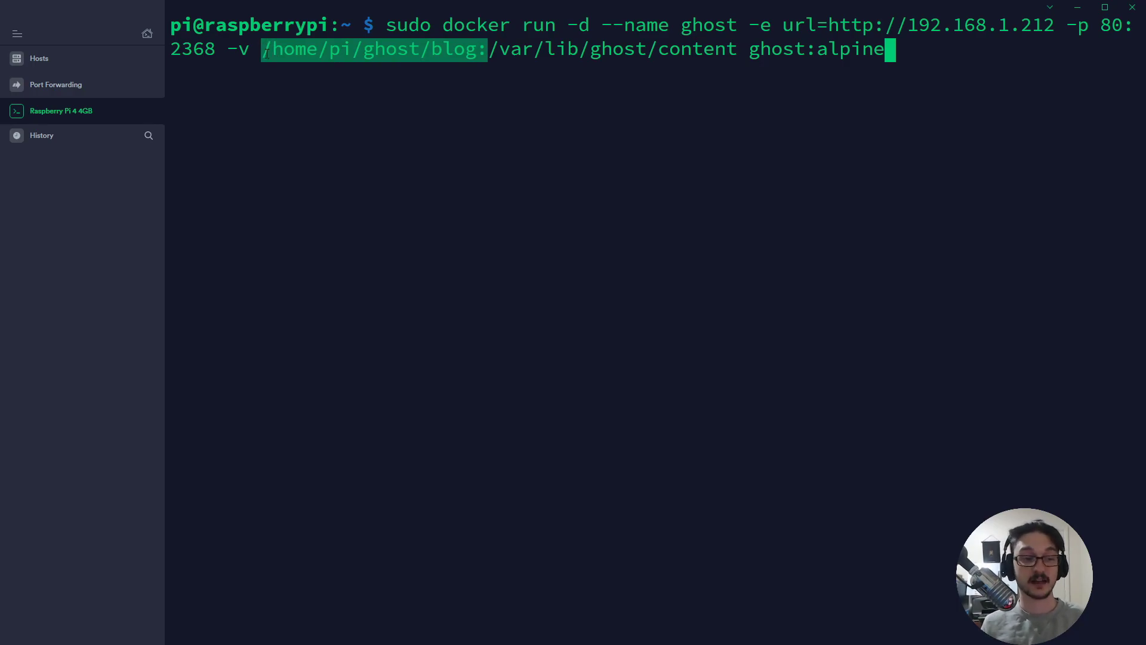
click(751, 51)
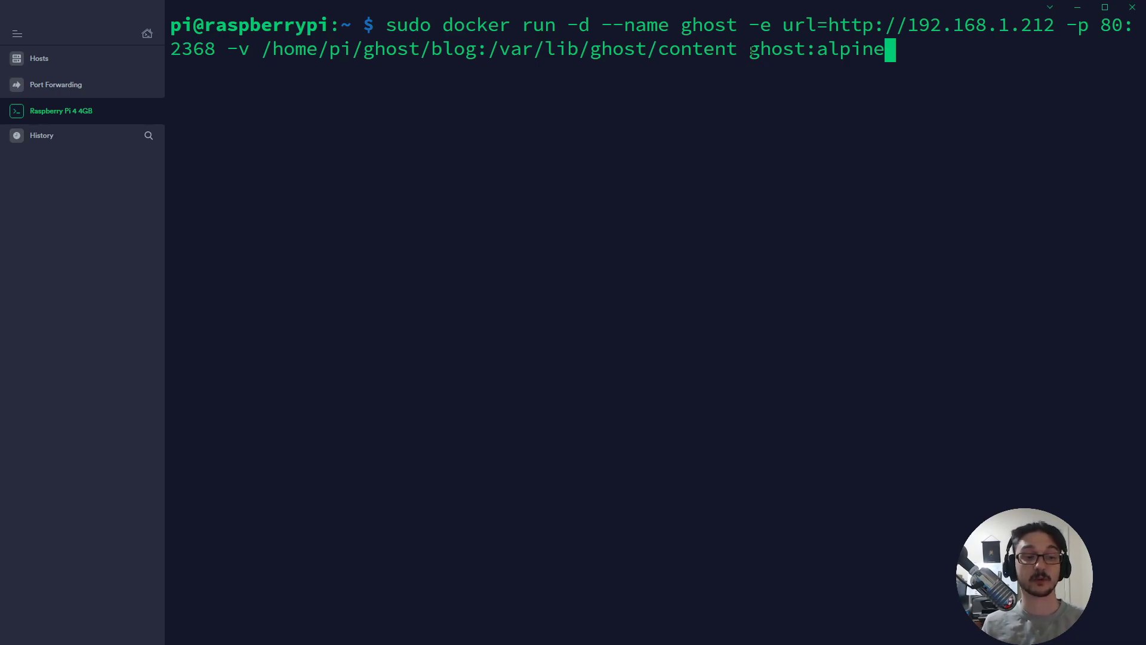
drag(750, 51, 882, 51)
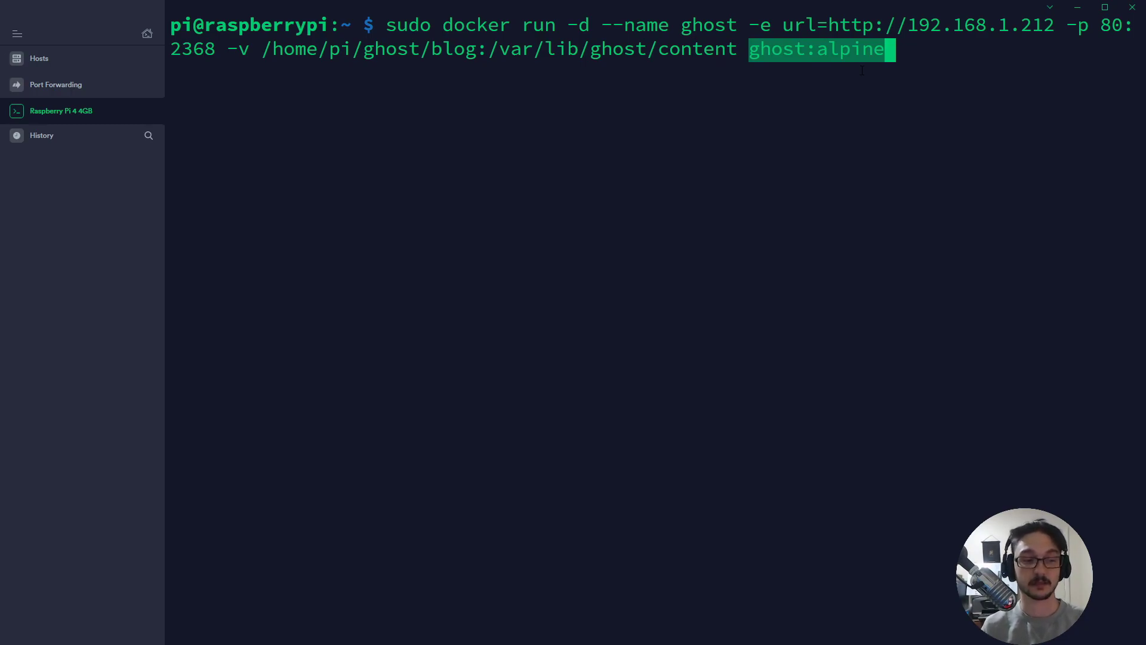
click(357, 35)
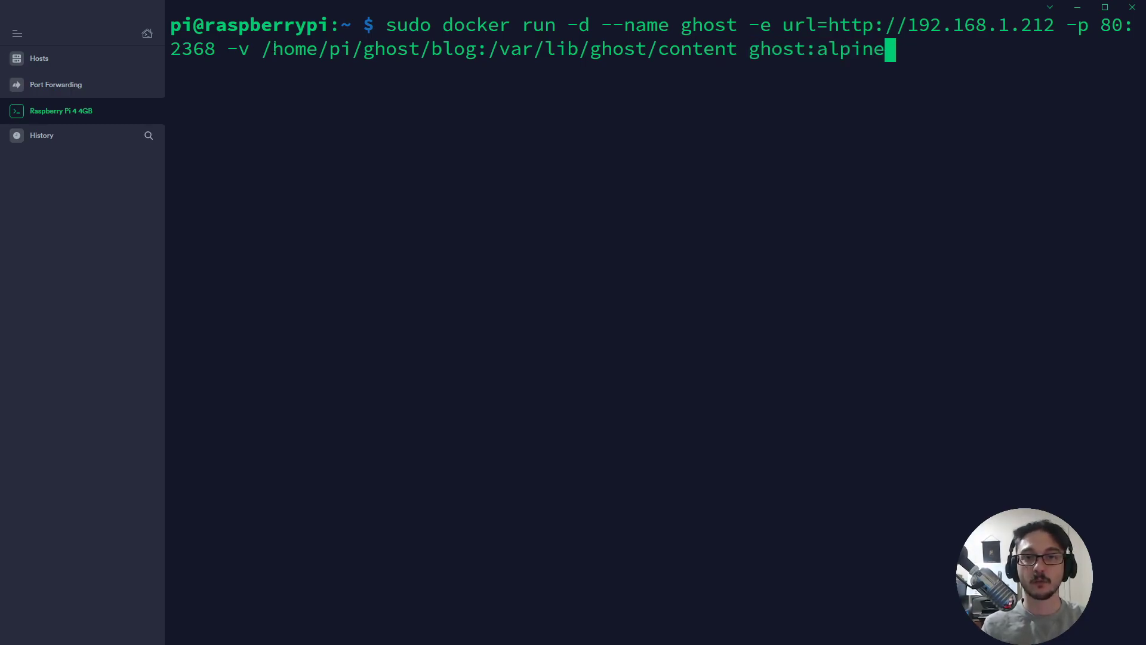
Cancel the pending docker command and create the ghost and ghost/blog folders.
drag(263, 50, 477, 50)
click(492, 147)
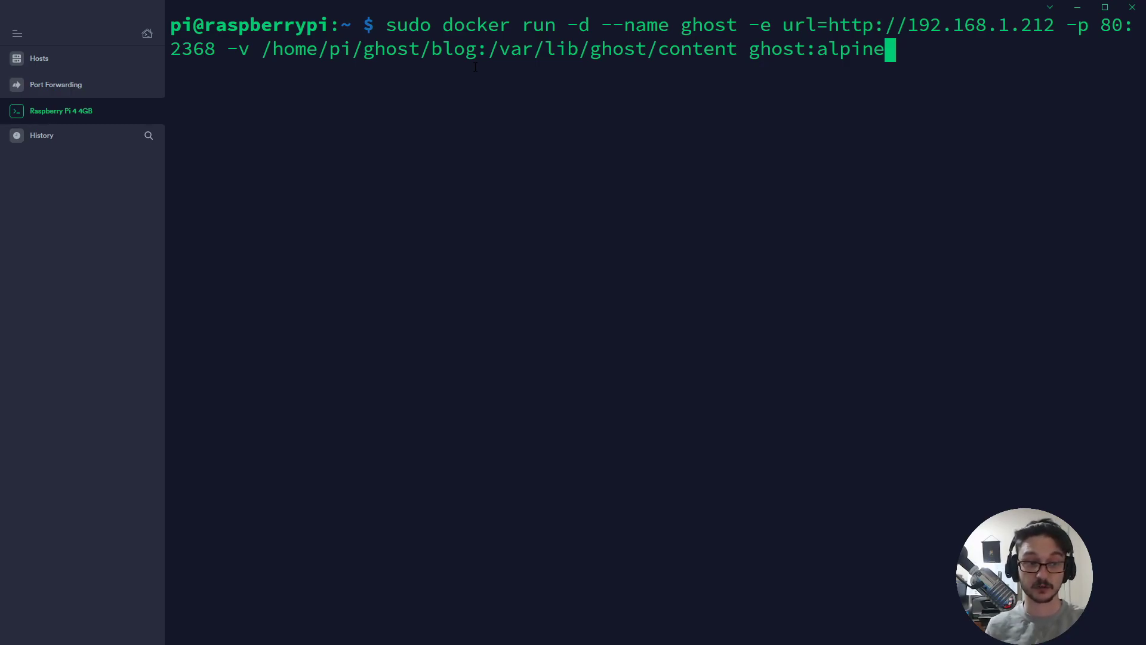
key(ctrl+c)
text(mkdir)
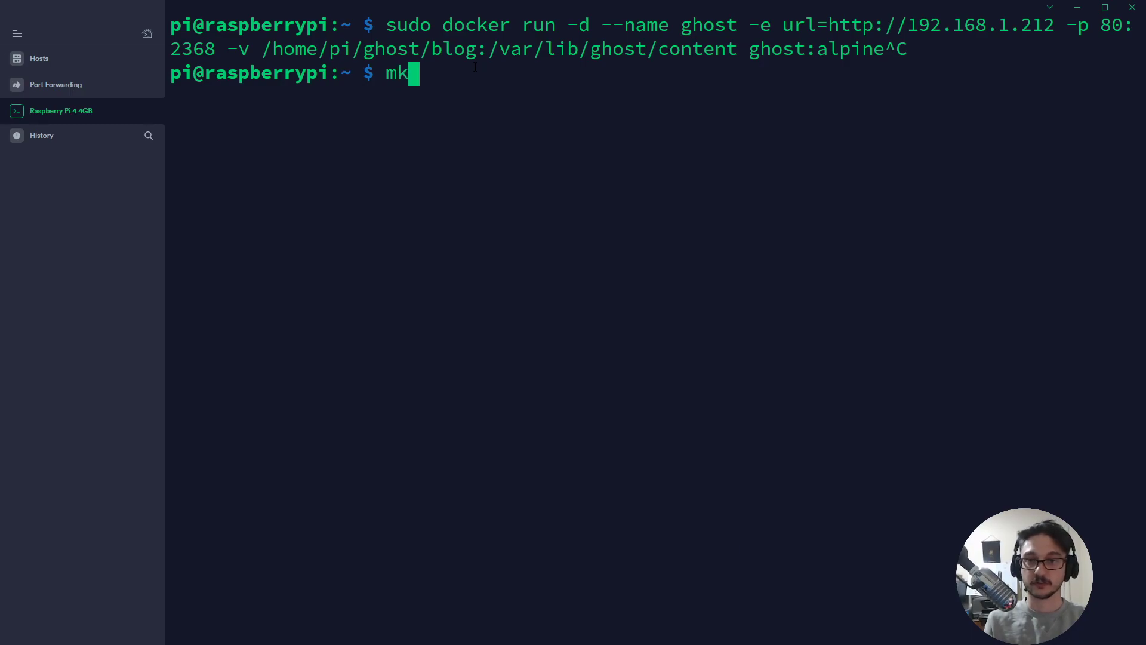
text( ghost)
key(Return)
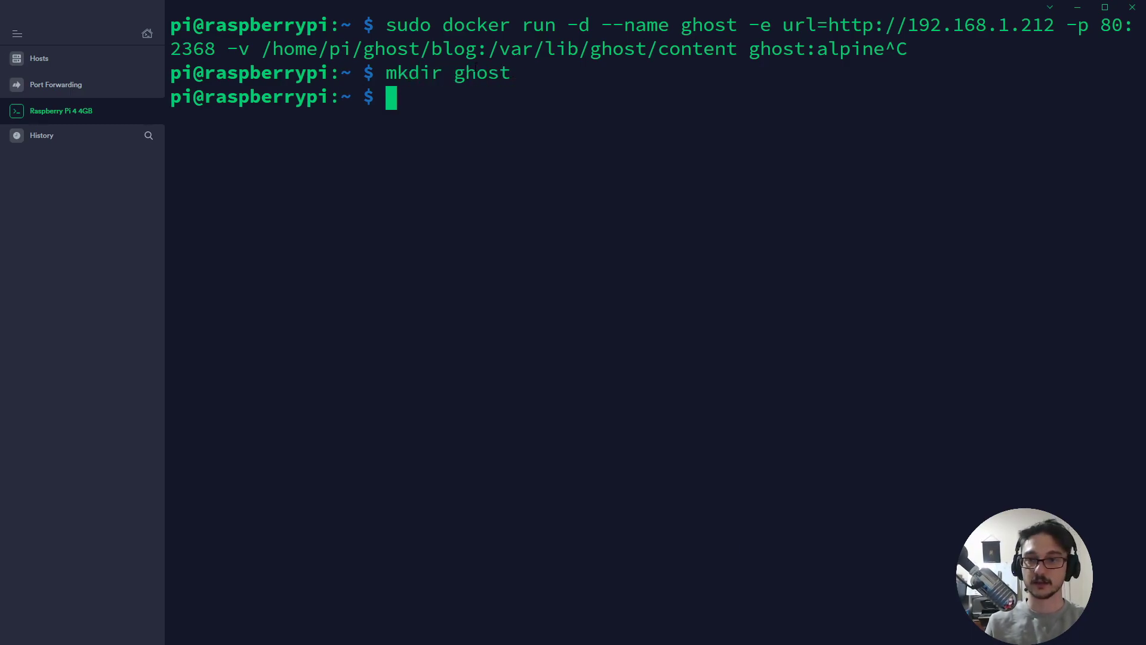
text(mkdir ghost/)
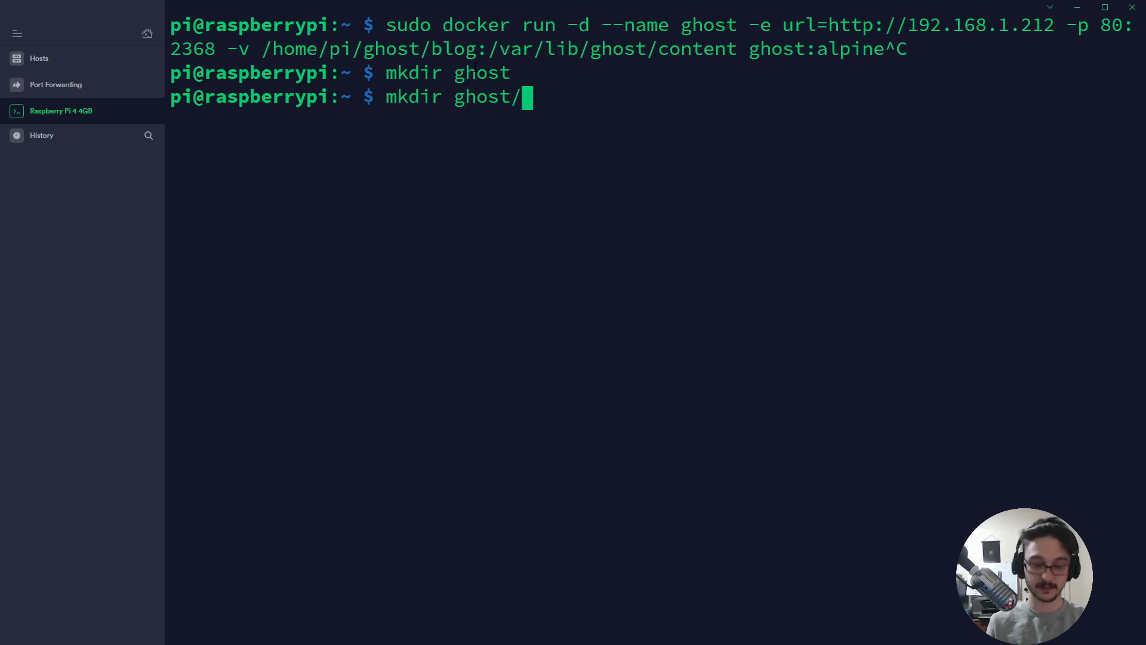
text(blog)
key(Return)
Change into the ghost folder and list its contents.
text(cd )
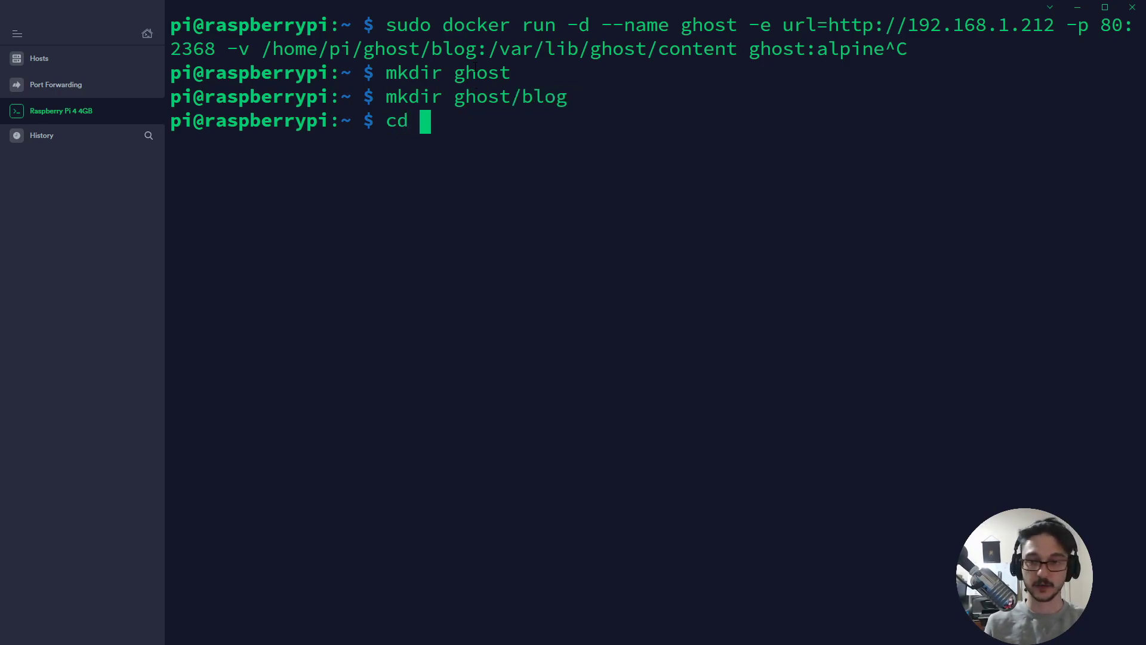
text(hg)
key(BackSpace)
key(BackSpace)
text(ghos)
key(Return)
key(Up)
text(t)
key(Return)
text(l)
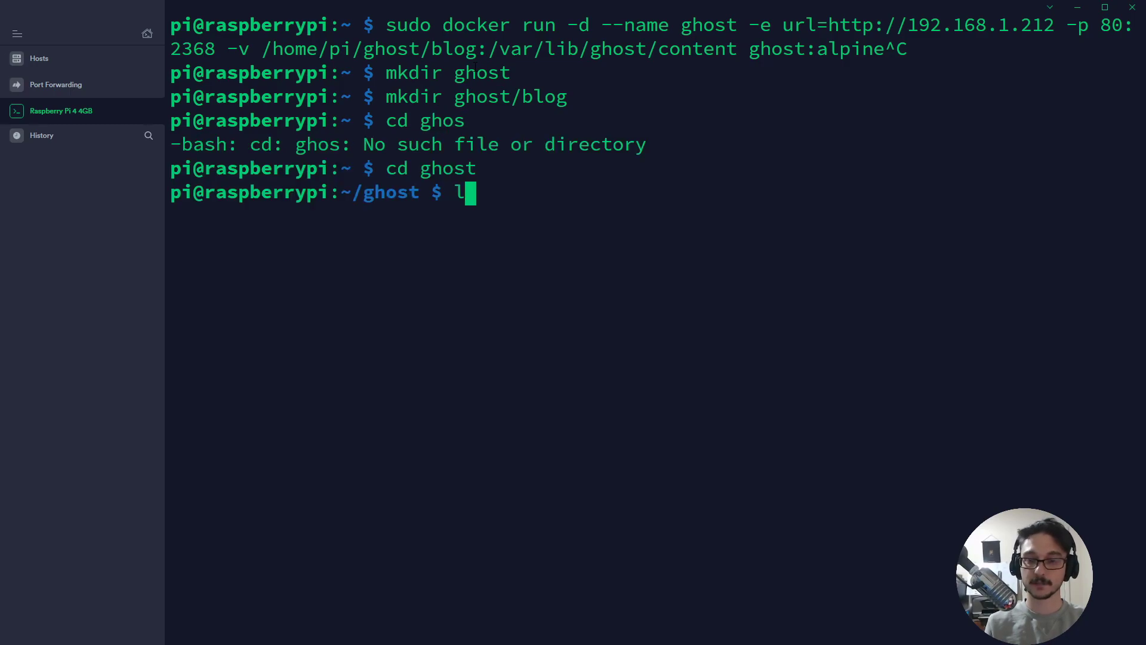
text(s)
key(Return)
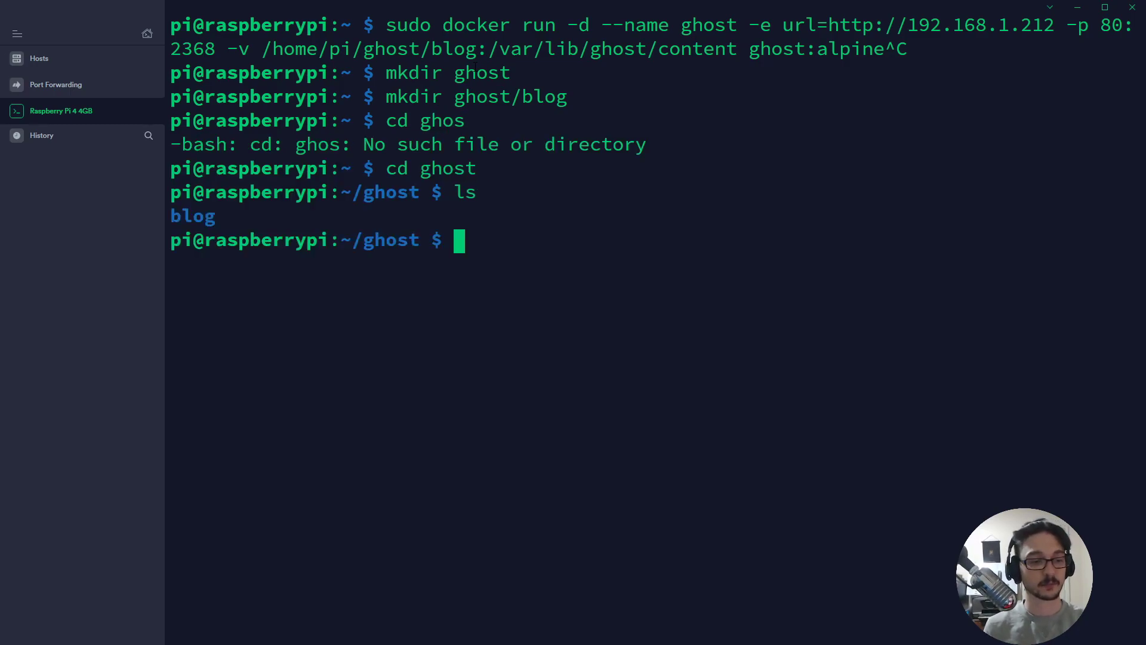
Move into ghost/blog and confirm /home/pi/ghost/blog matches the docker command's host path.
text(pwd)
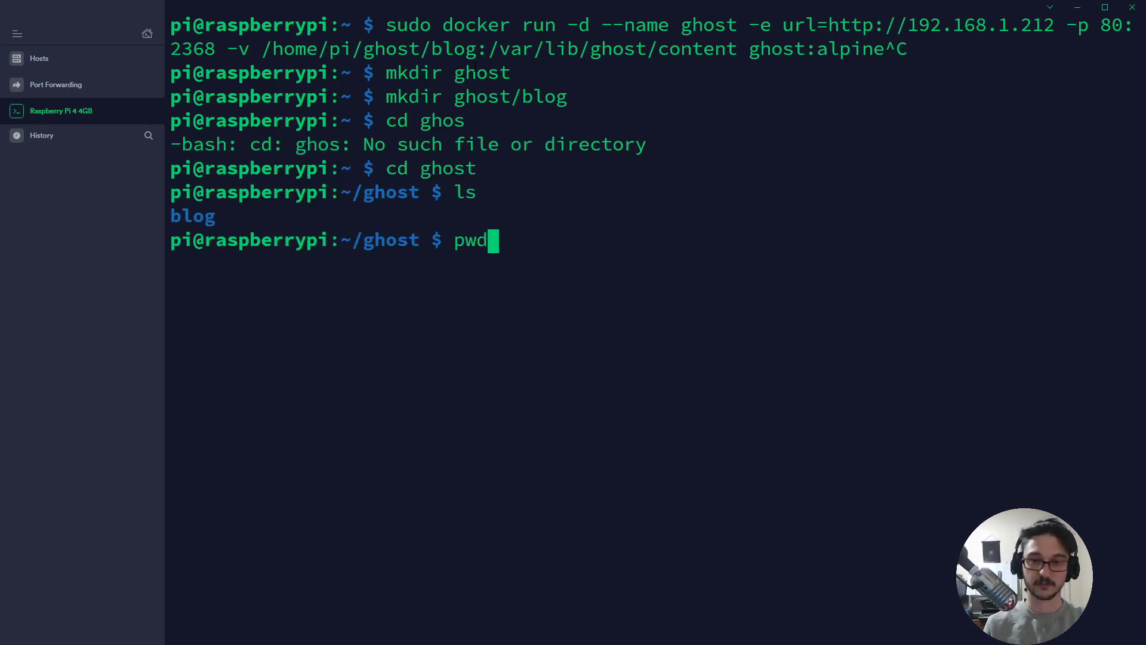
key(BackSpace)
key(BackSpace)
key(BackSpace)
text(cd bl)
key(Tab)
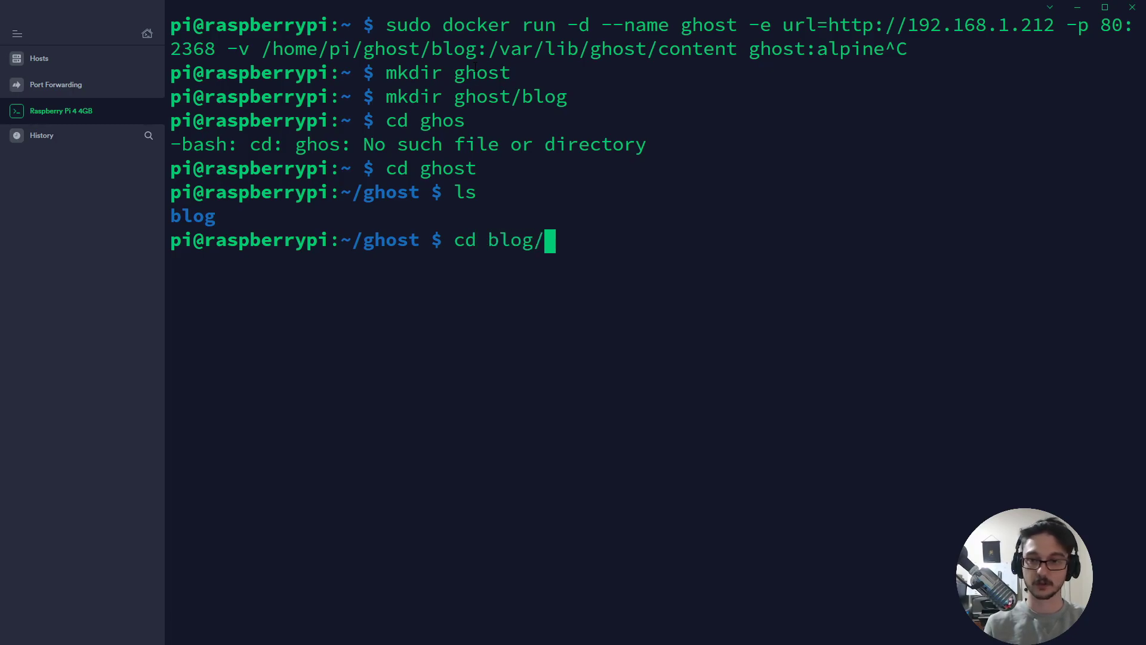
key(Return)
text(pwd)
key(Return)
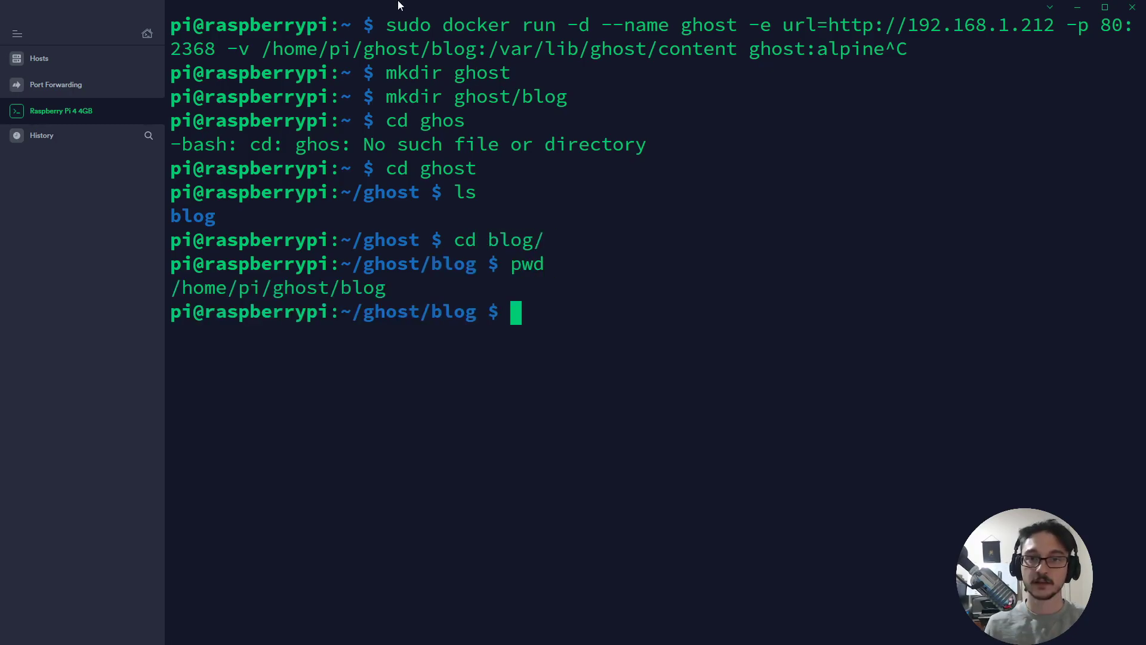
drag(173, 285, 386, 291)
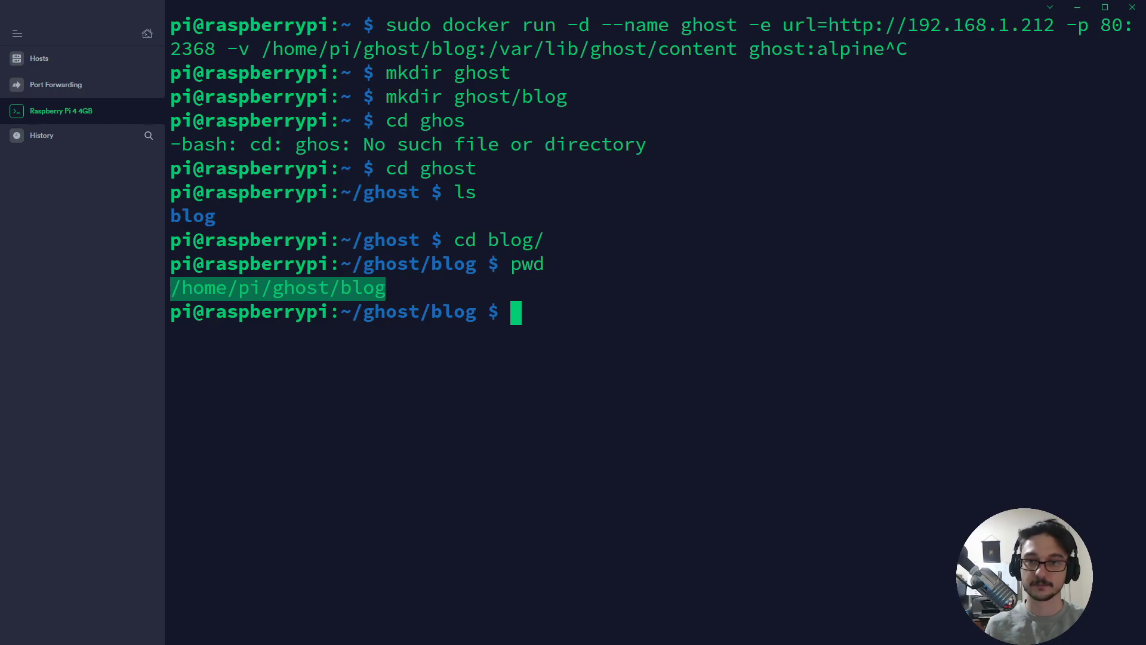
drag(264, 51, 738, 51)
click(718, 130)
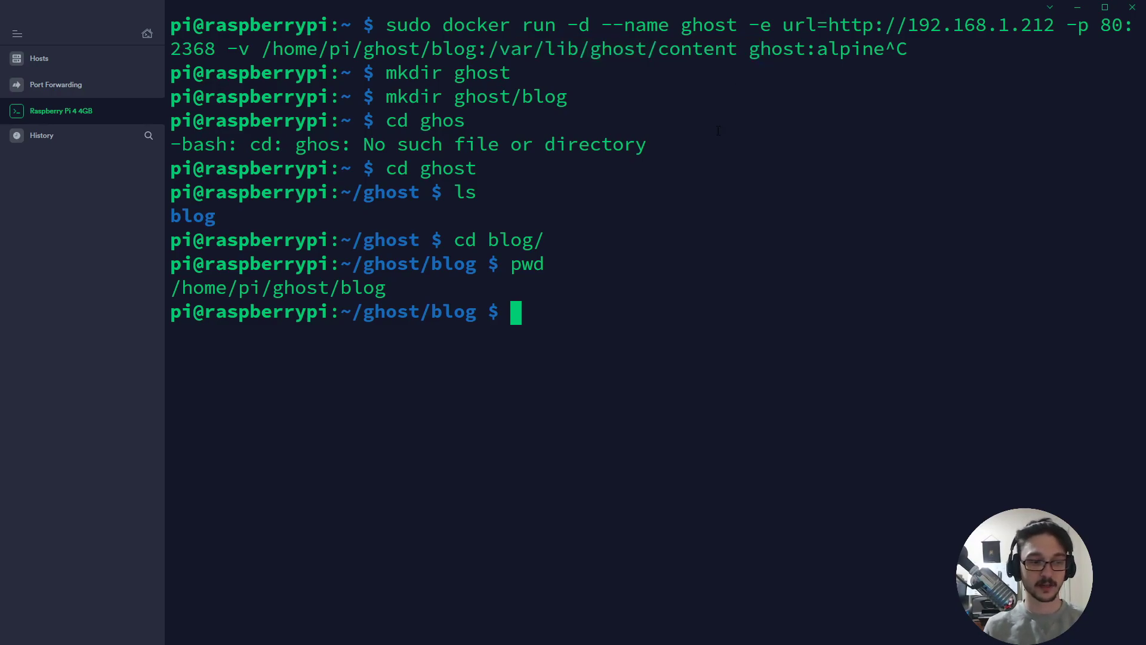
Clear the terminal and run the ghost:alpine docker command, printing the container ID.
text(clear)
key(Return)
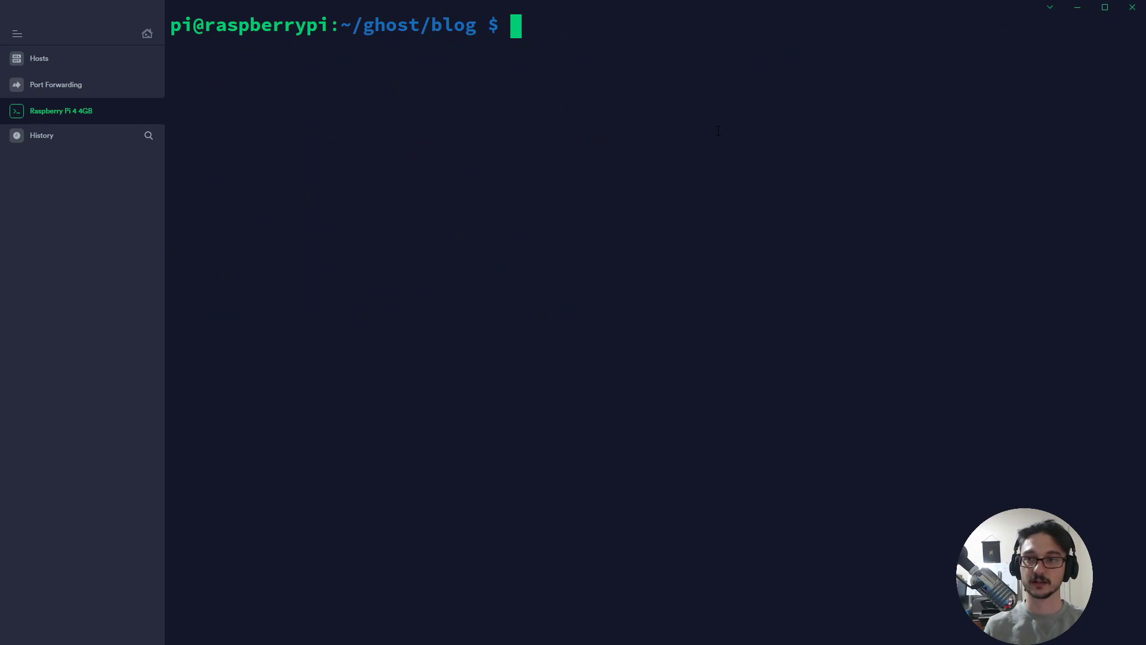
key(ctrl+shift+v)
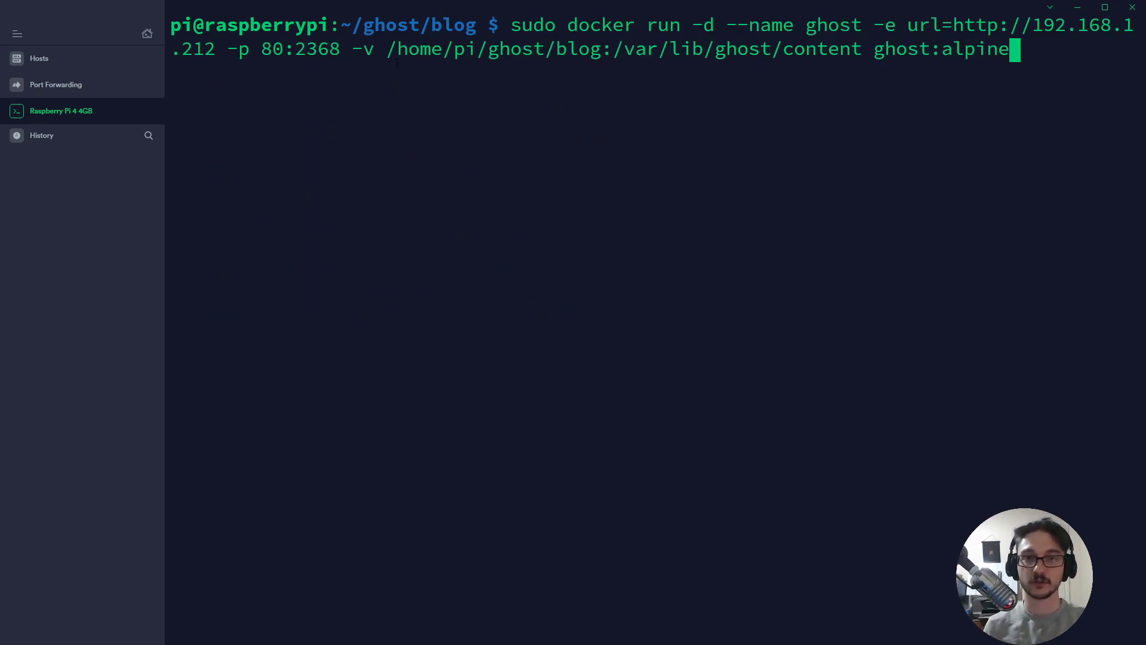
drag(387, 50, 605, 49)
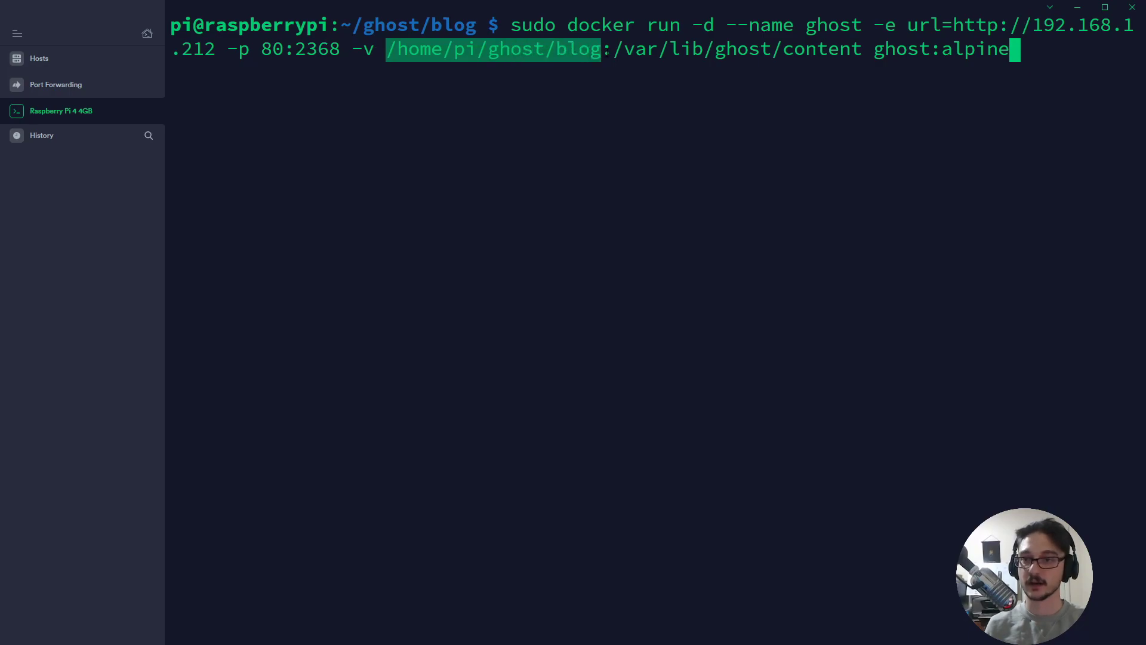
click(673, 99)
key(Return)
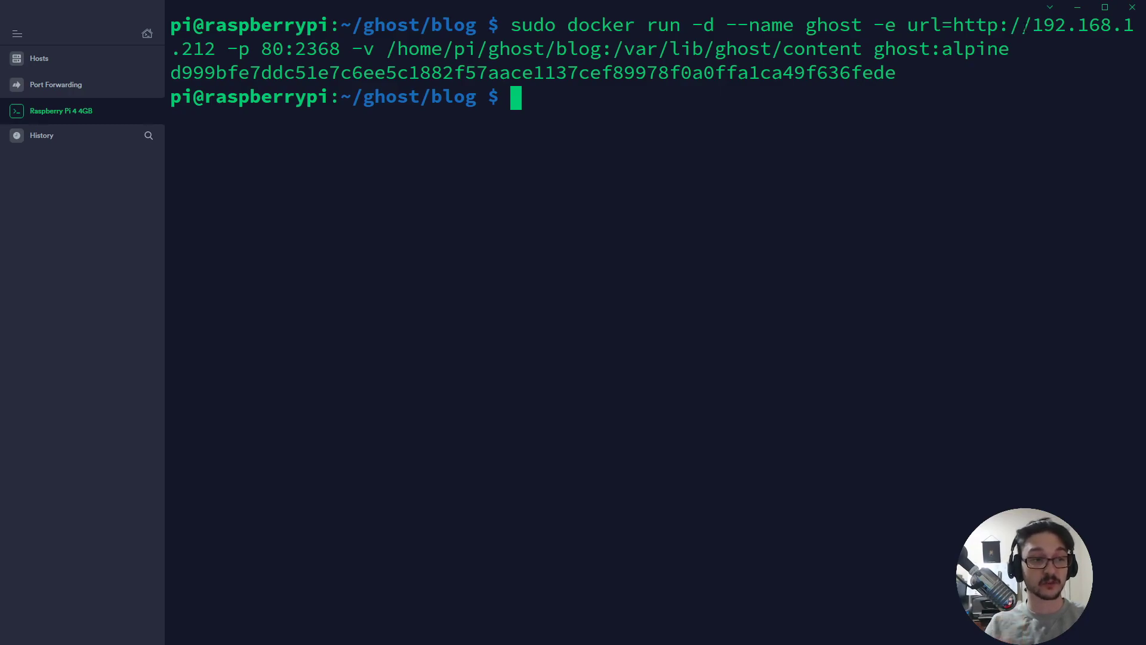
drag(1021, 25, 221, 47)
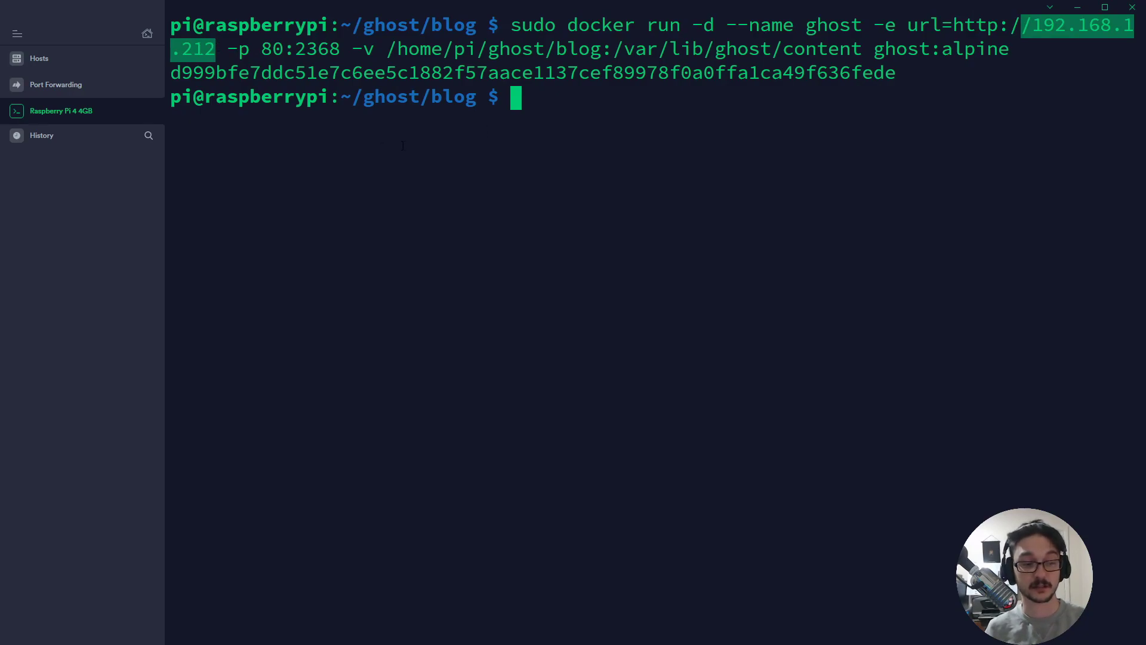
click(660, 299)
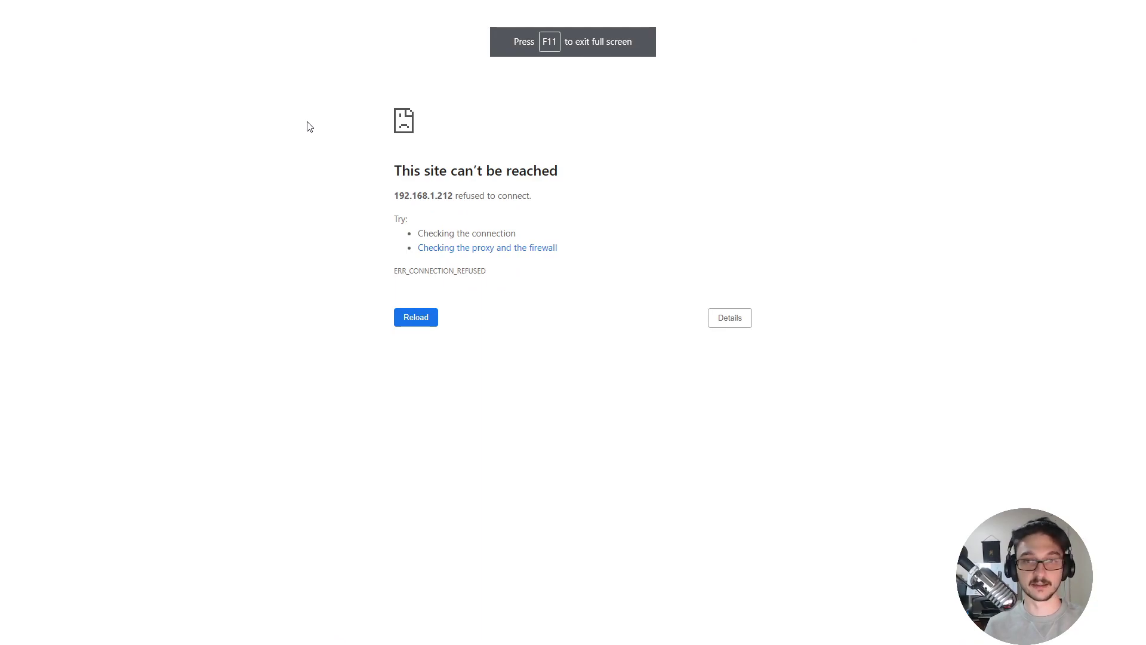
Reload 192.168.1.212 to show the Ghost home page, exit full screen and zoom in.
key(F5)
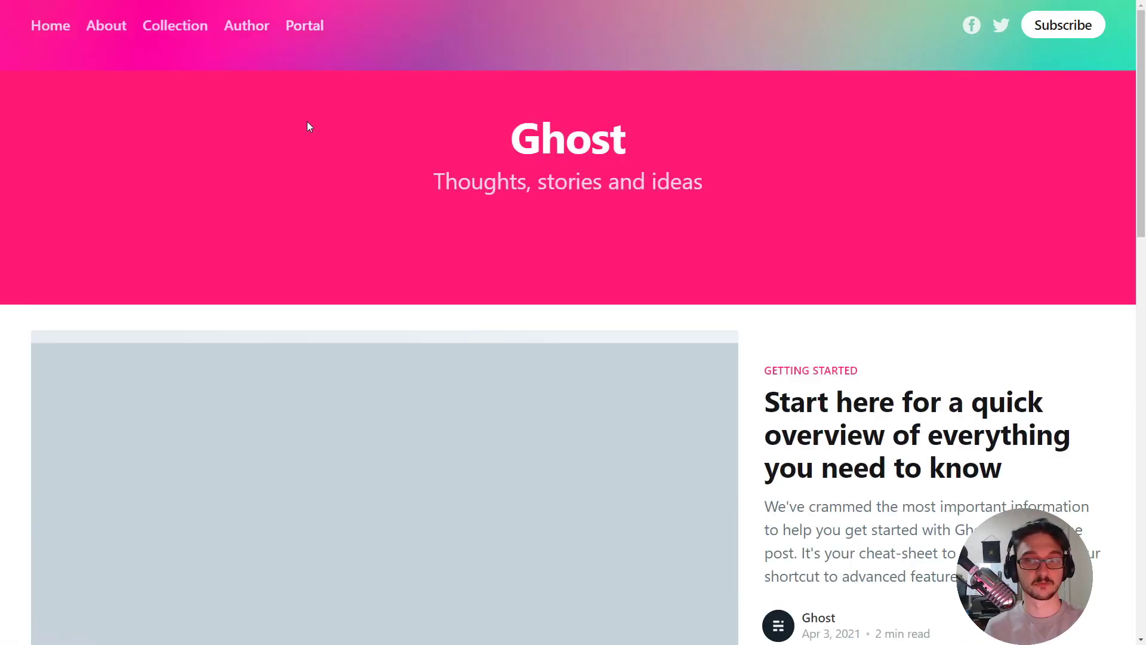
key(F11)
key(ctrl+plus)
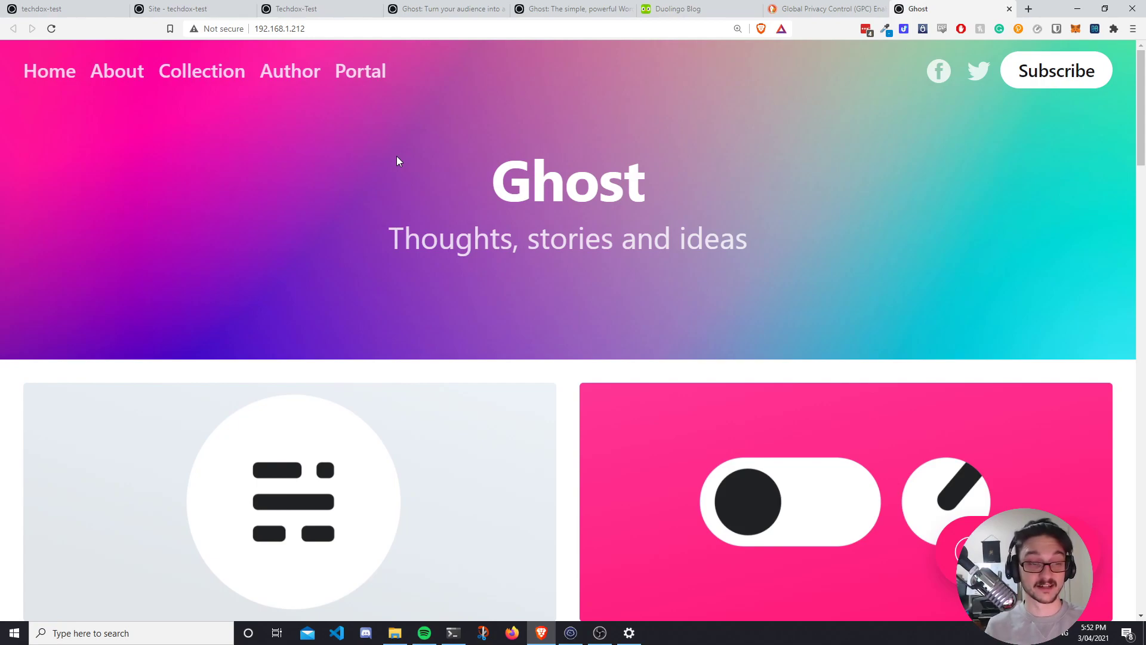
Open the Ghost setup page at 192.168.1.212/ghost and start creating the admin account.
click(343, 30)
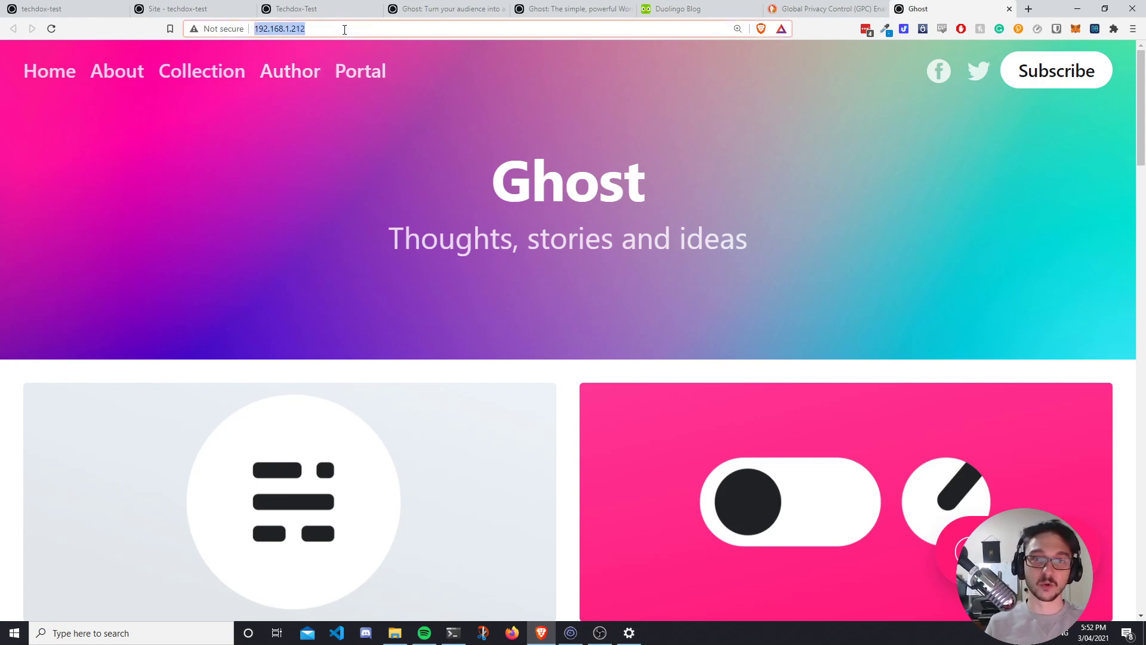
click(345, 29)
text(/)
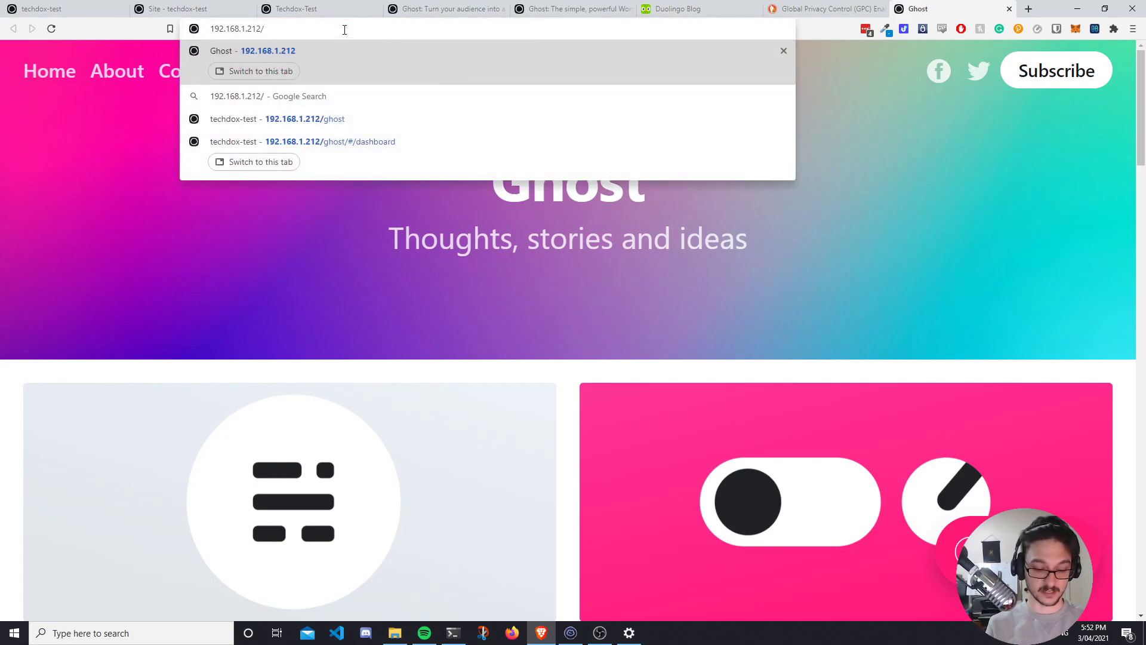
text(ghost)
key(Return)
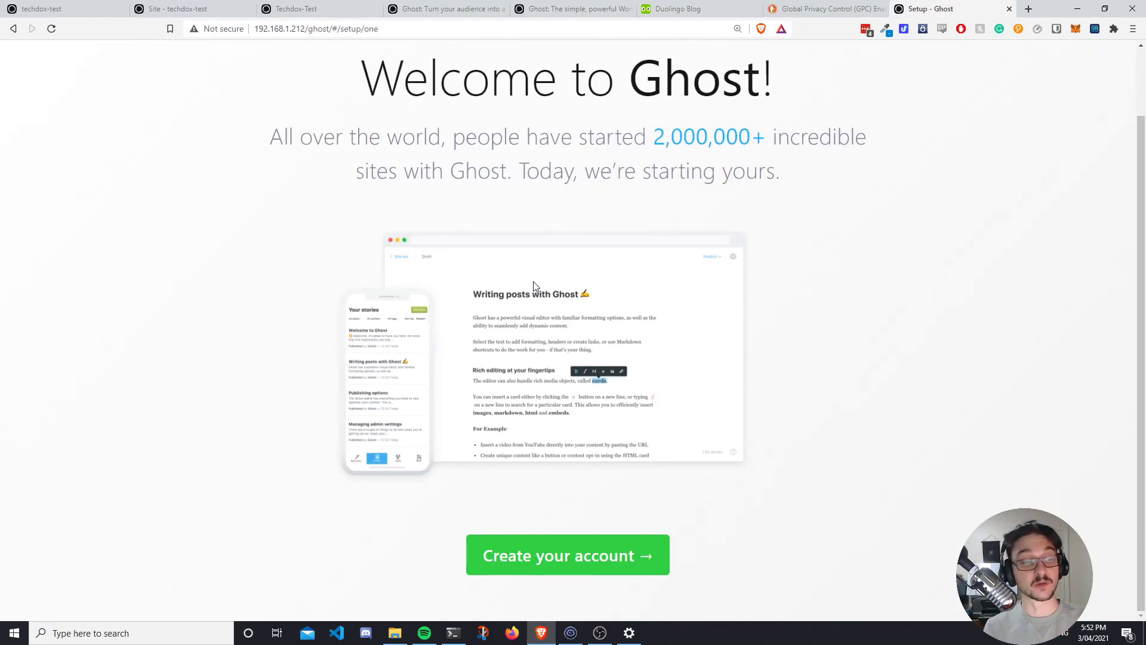
click(555, 557)
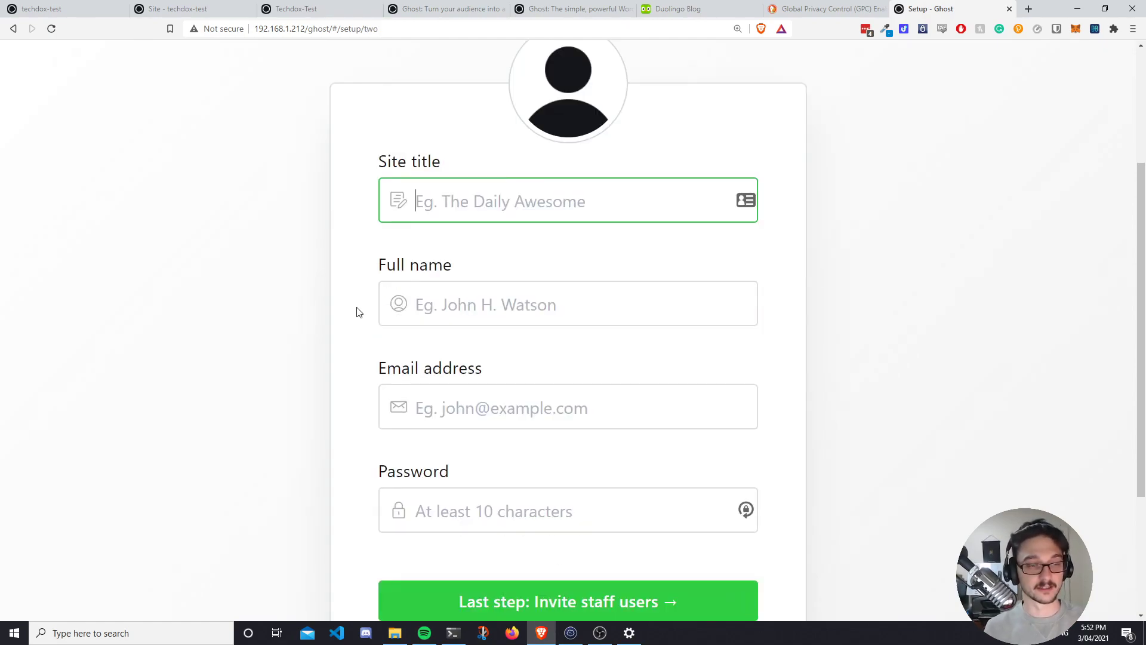
Enter site title 'Techdox Youtube', the owner's name, e-mail and saved password, then continue.
text(Techdox )
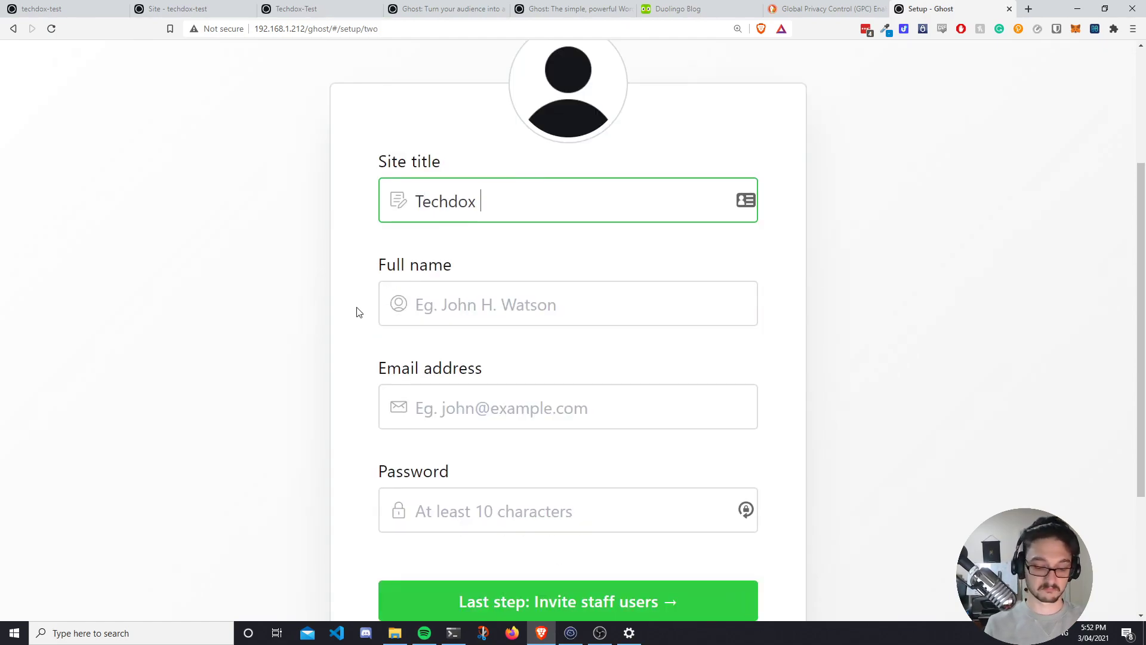
text(Youtube)
key(Tab)
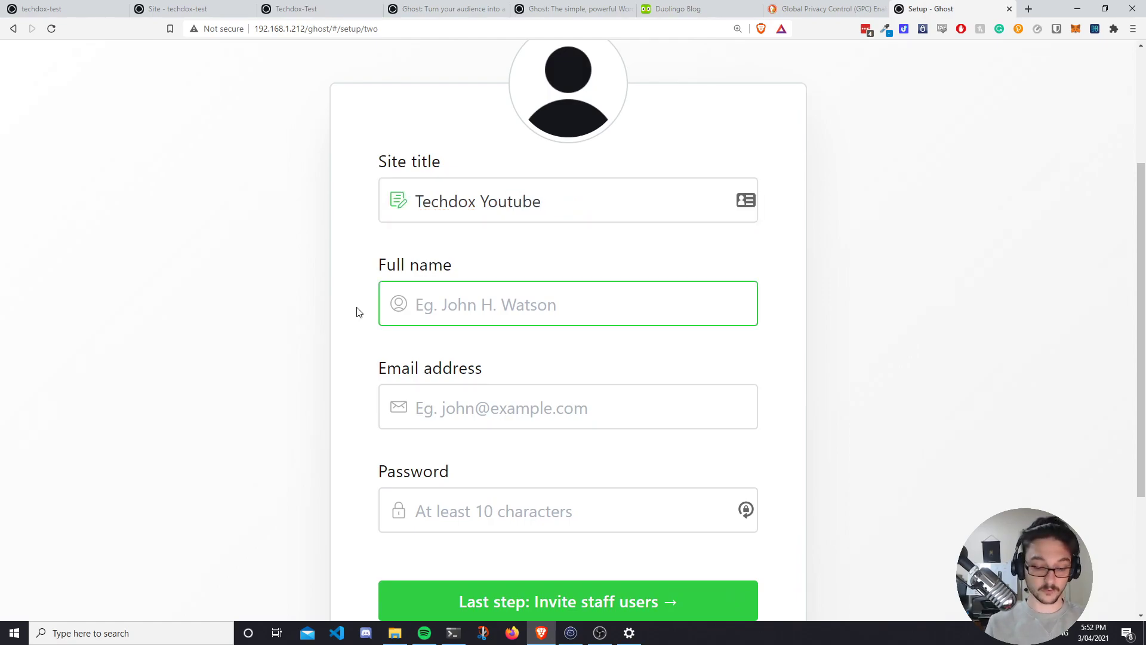
text(Nick)
key(Tab)
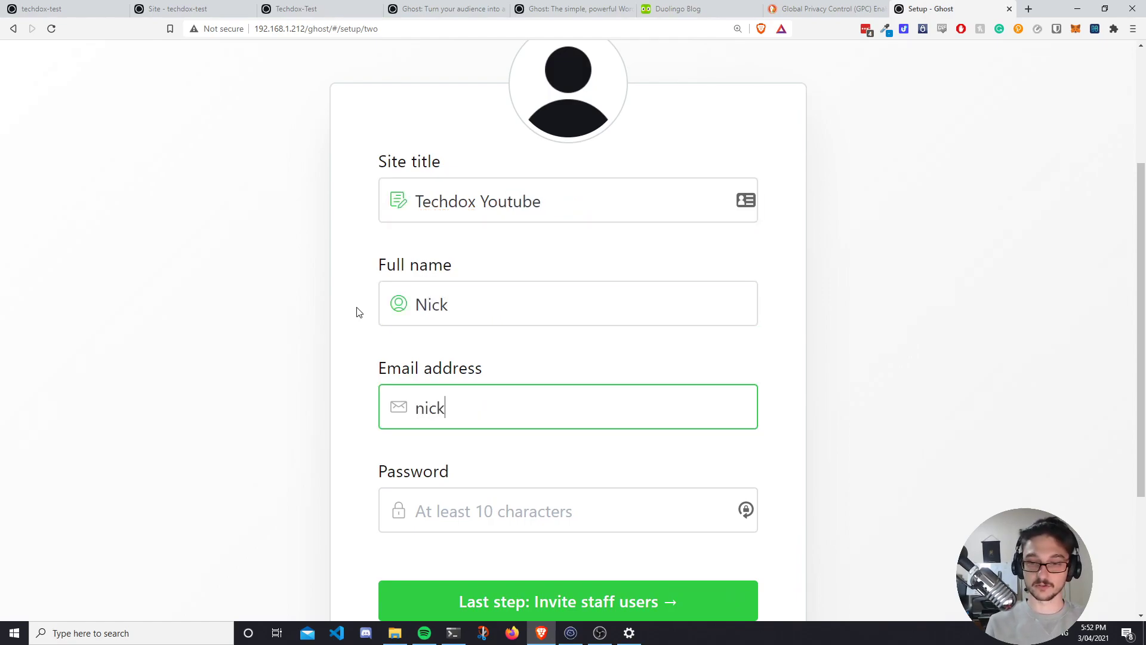
key(Tab)
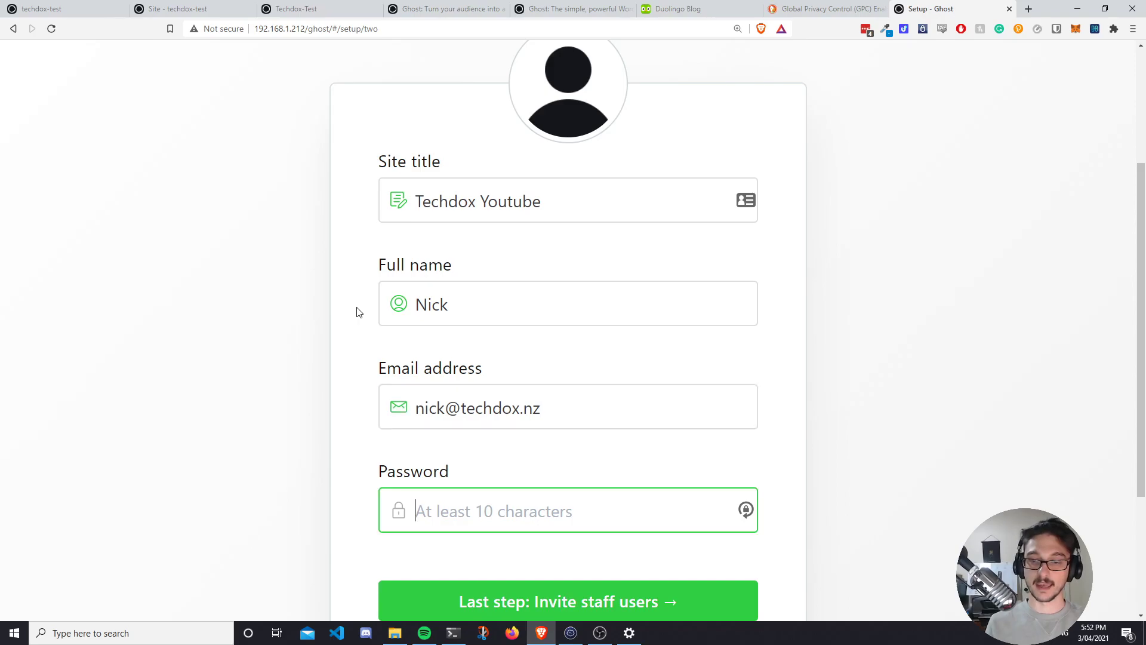
click(747, 509)
key(ctrl+minus)
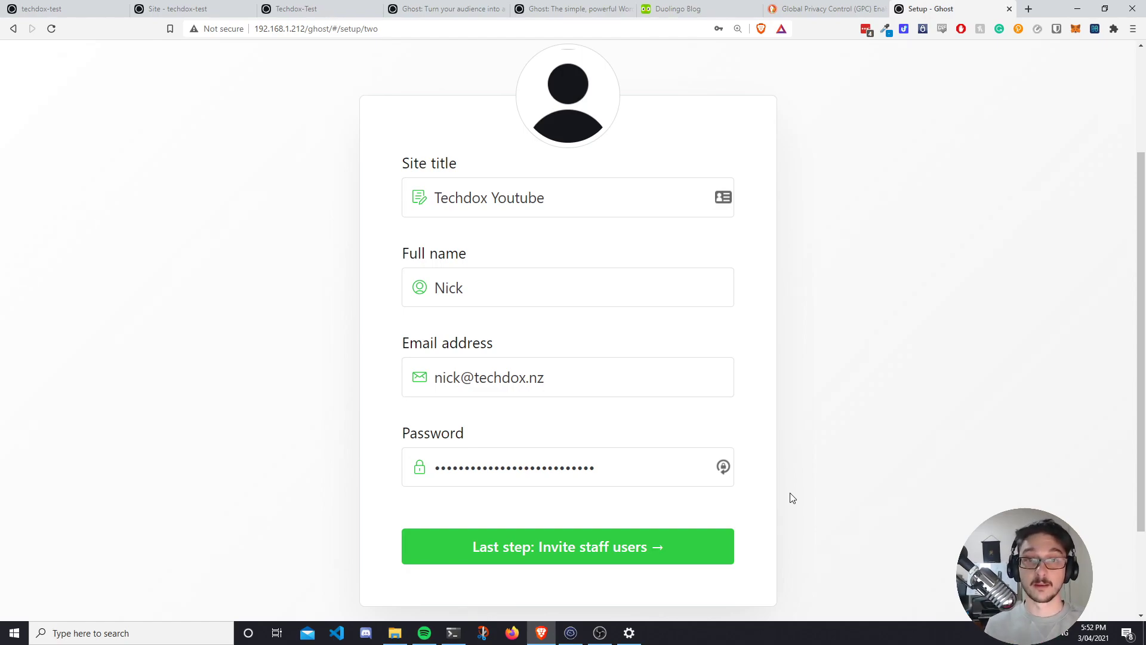
key(Return)
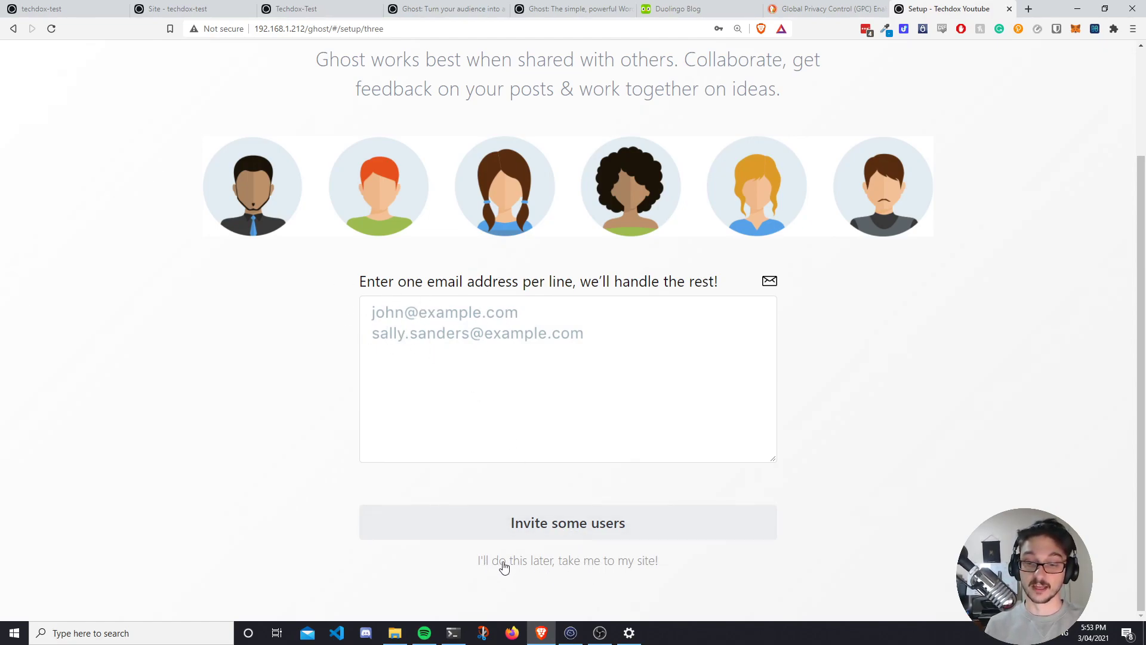
Skip inviting staff and scroll through the Techdox Youtube Dashboard cards.
click(560, 564)
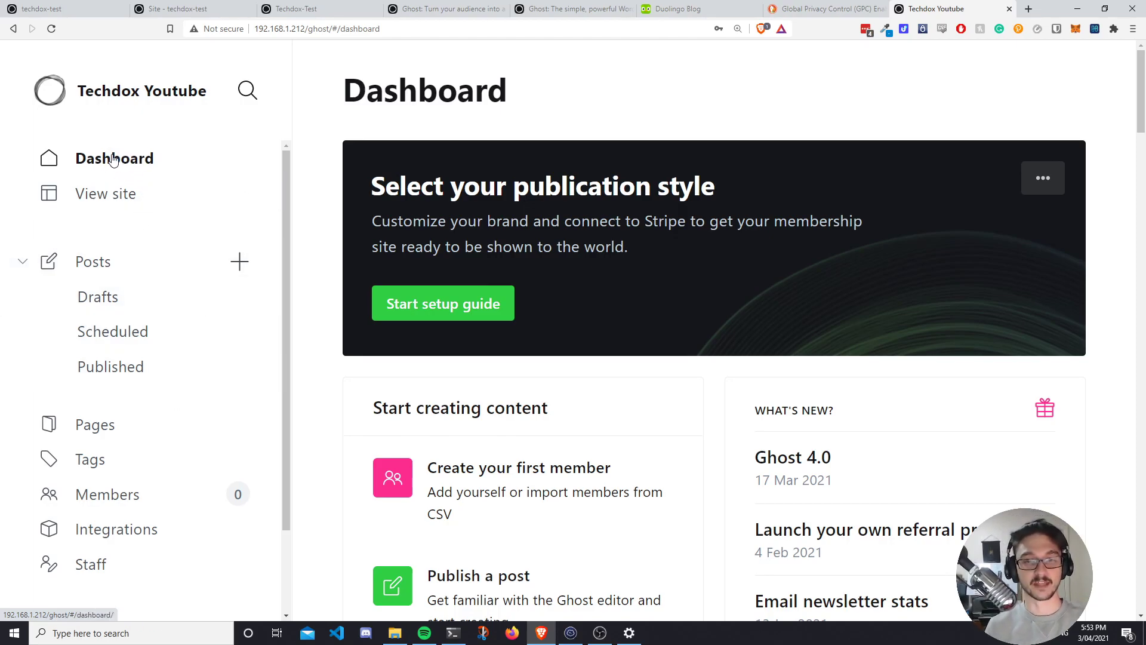
scroll(640, 320, down, 2)
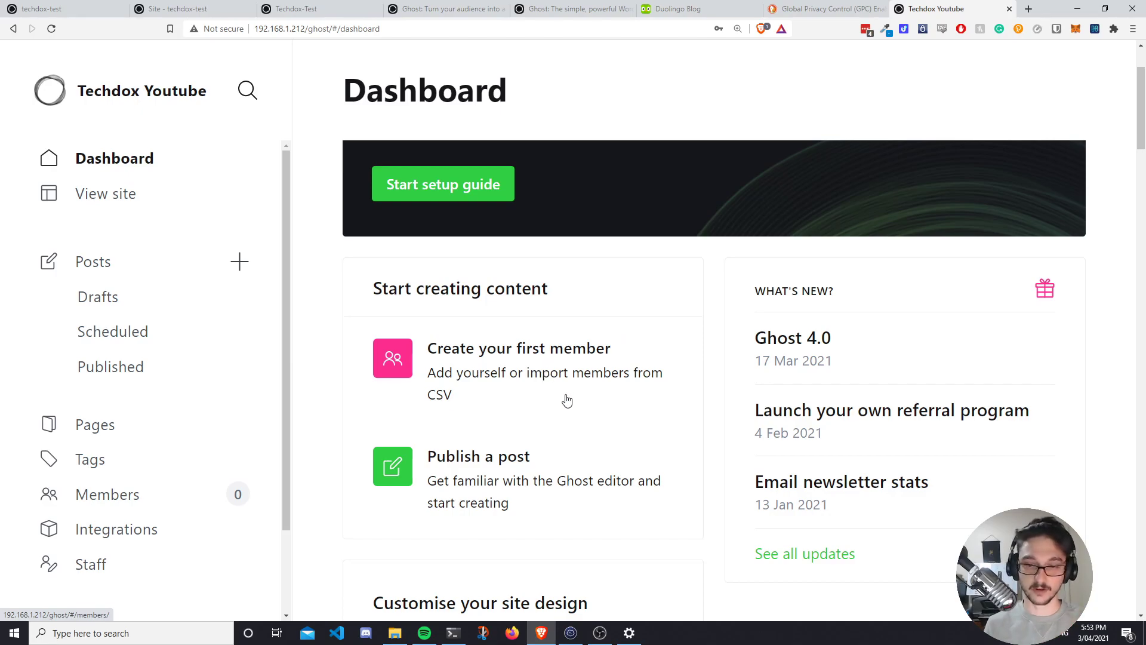
scroll(568, 409, down, 2)
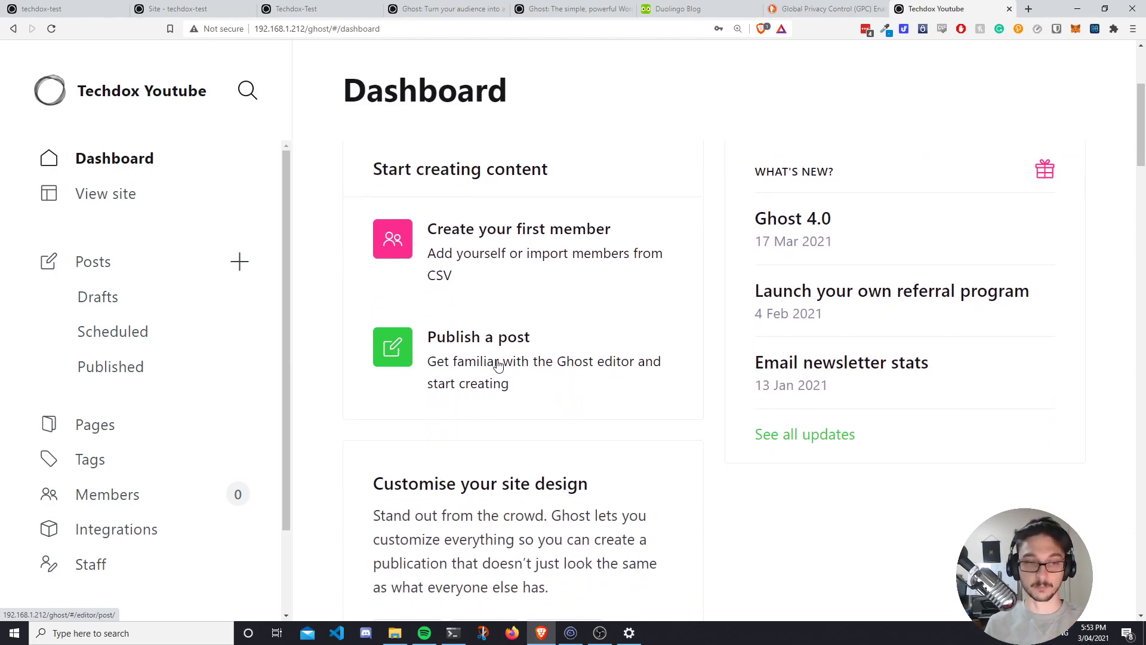
scroll(498, 365, down, 4)
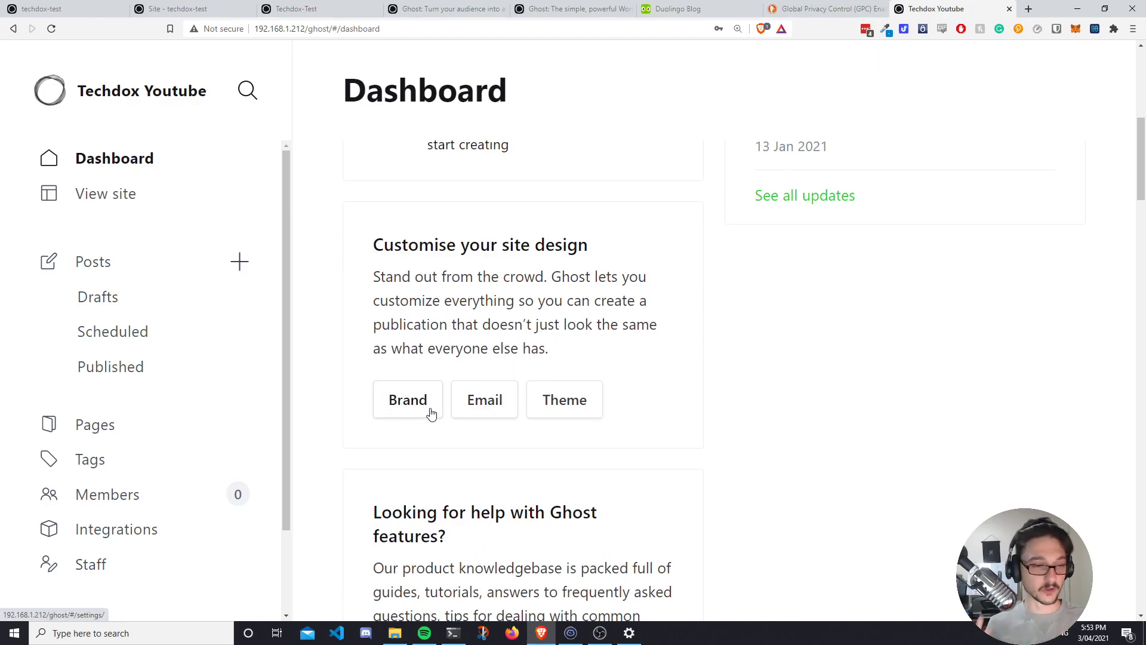
scroll(431, 413, down, 4)
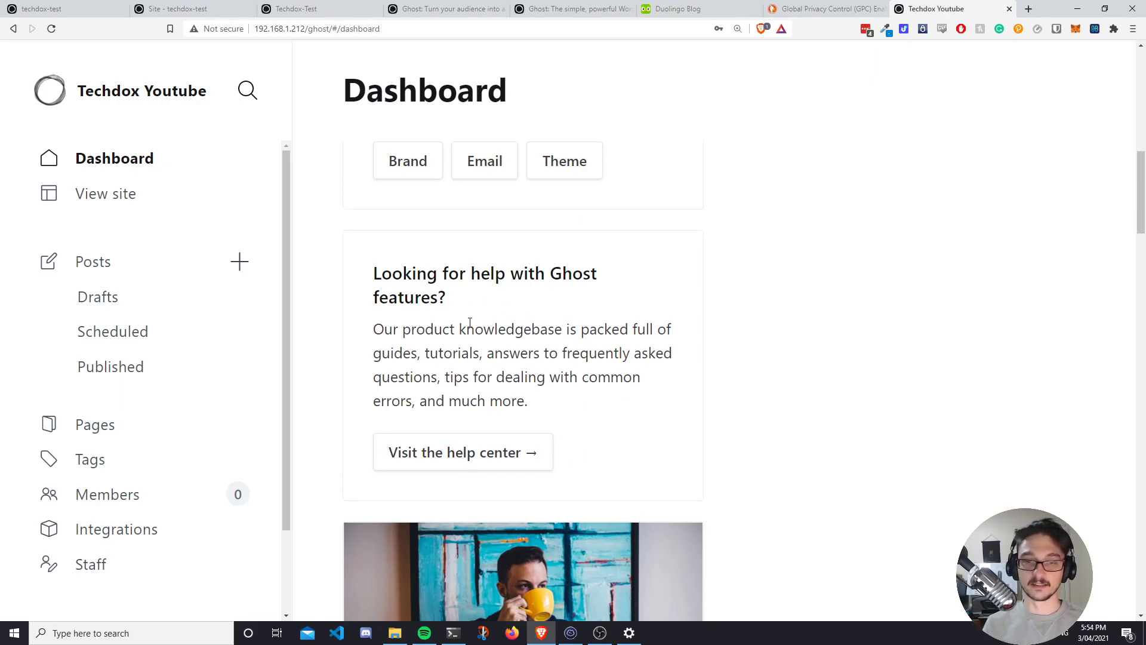
scroll(470, 323, down, 1)
scroll(467, 316, down, 5)
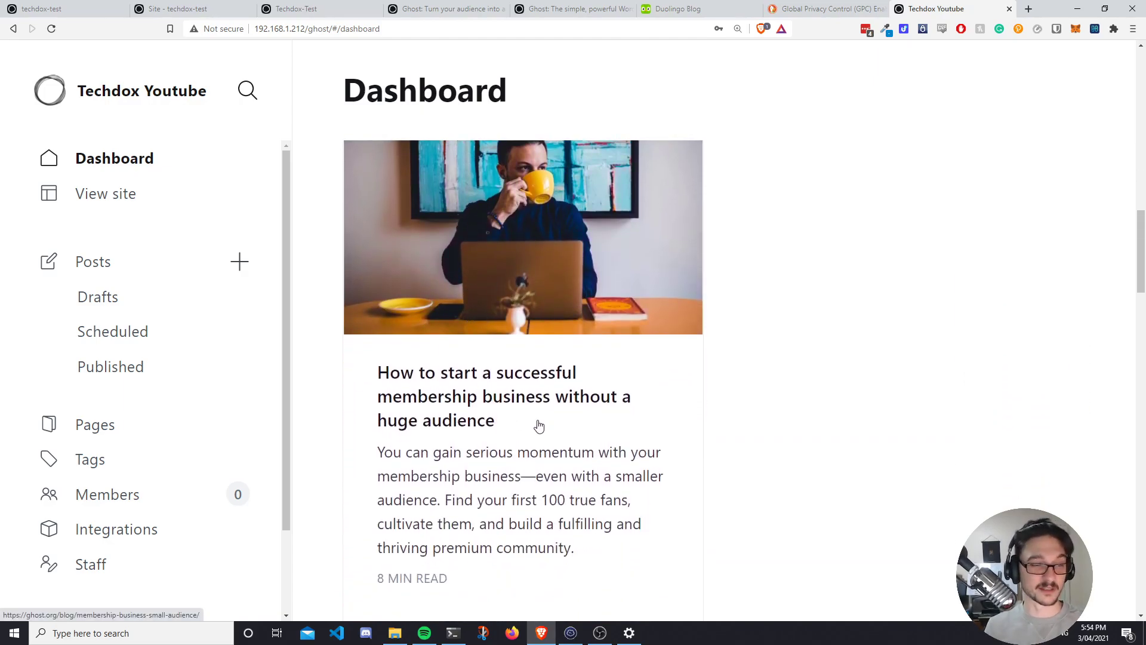
scroll(568, 489, up, 8)
scroll(601, 483, down, 3)
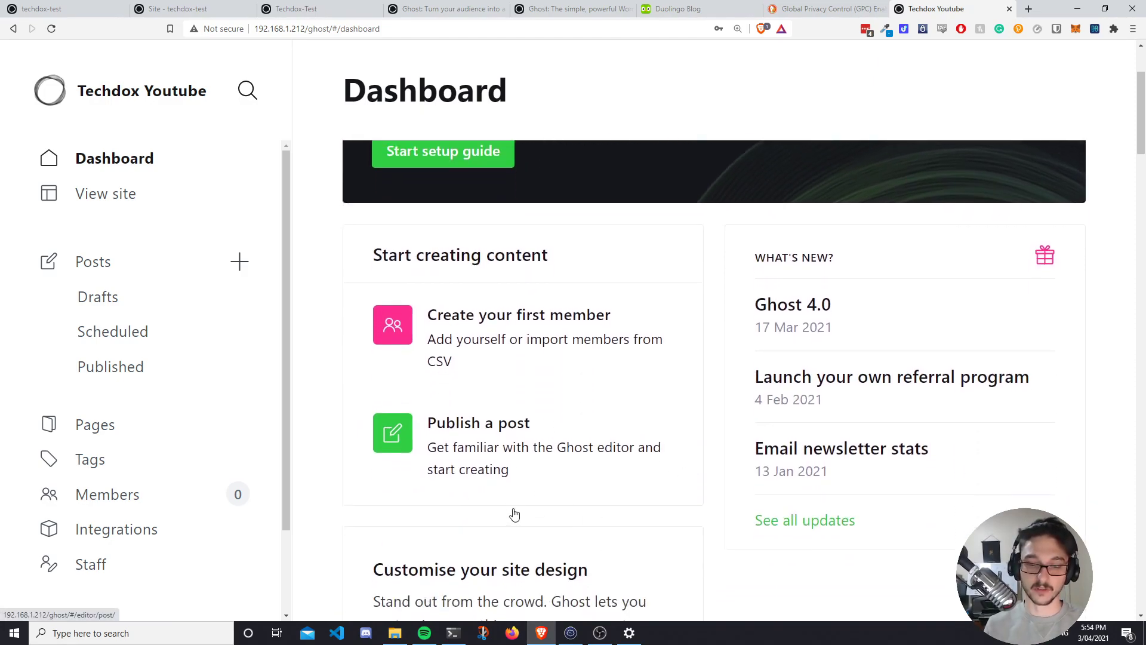
scroll(507, 502, down, 2)
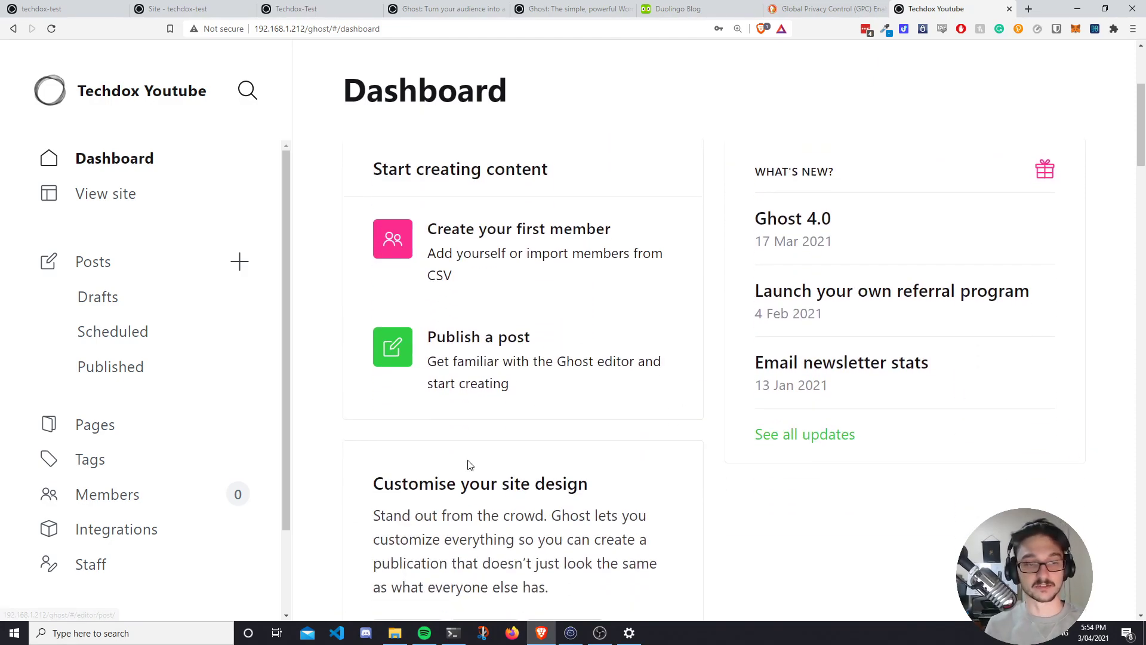
Preview the Techdox Youtube site, scrolling past its gradient banner and Getting Started posts.
click(106, 198)
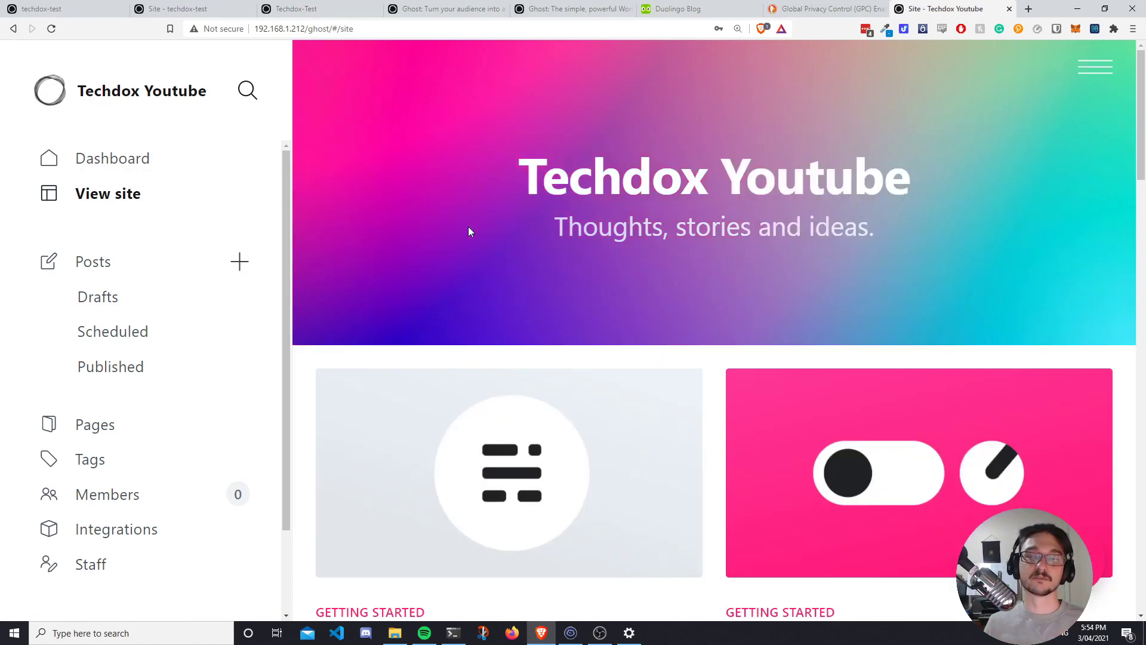
scroll(485, 329, down, 5)
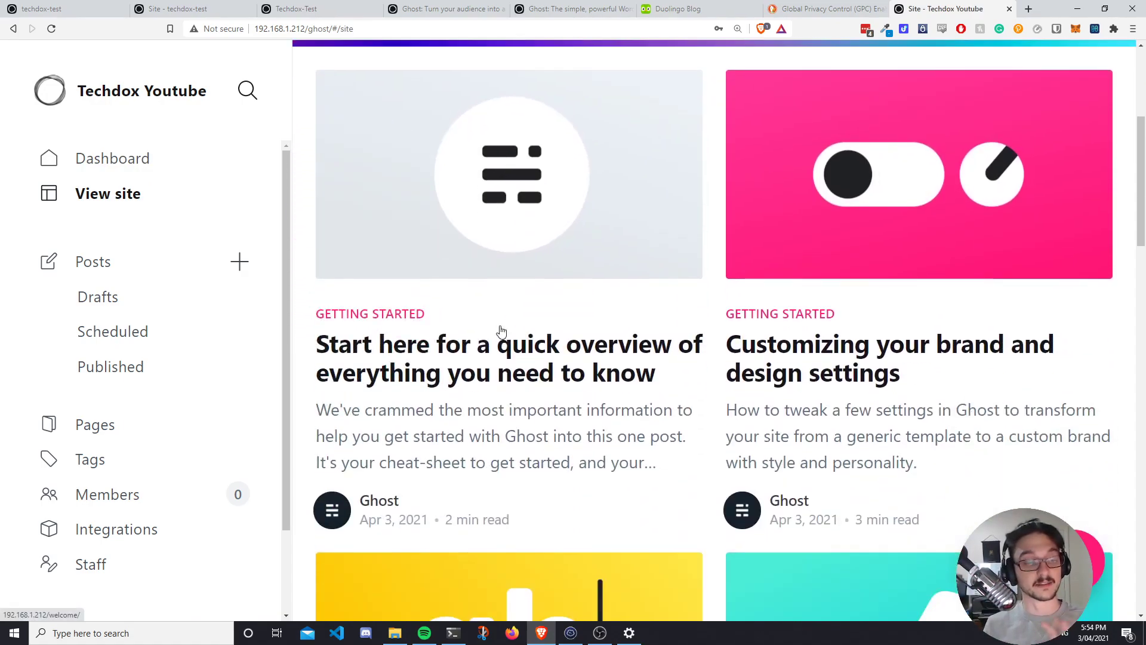
scroll(500, 330, down, 5)
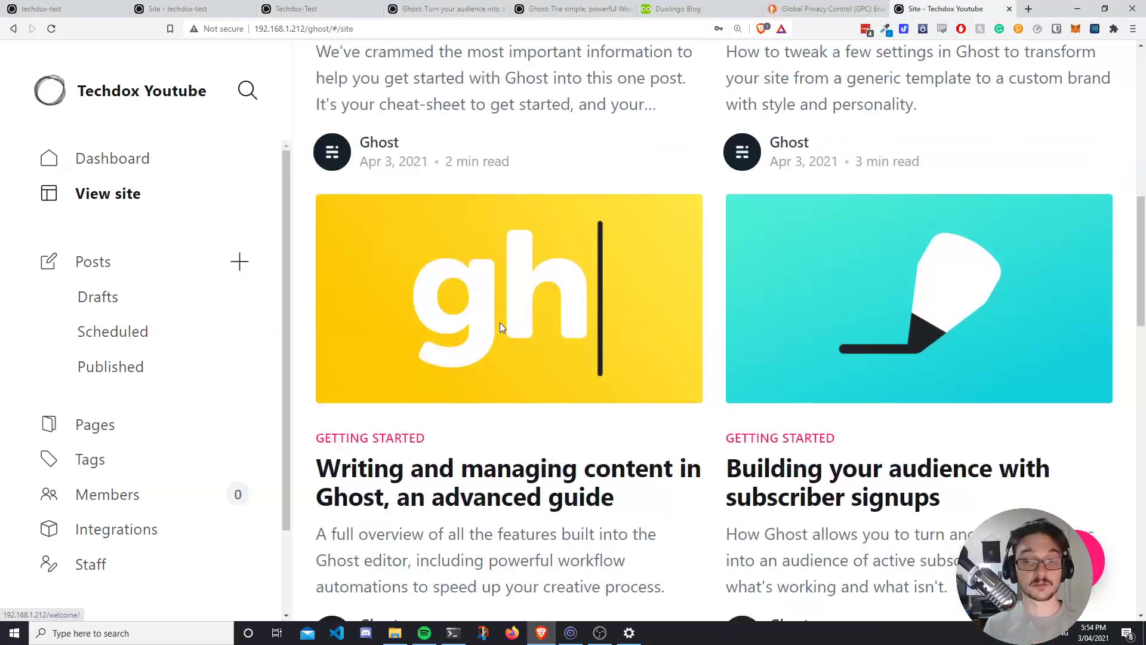
scroll(501, 331, up, 2)
scroll(500, 330, down, 20)
scroll(502, 334, up, 14)
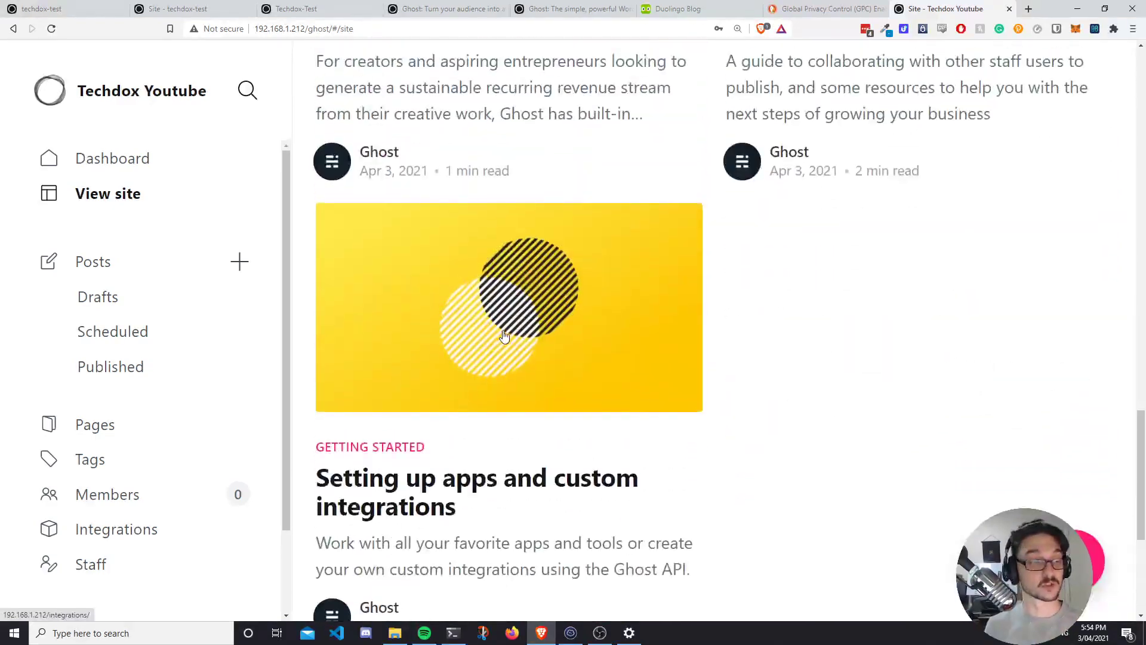
scroll(500, 343, up, 10)
Write a new 'Hello World' post saying 'This is a test post for the Techdox Youtube Channel.'.
click(120, 258)
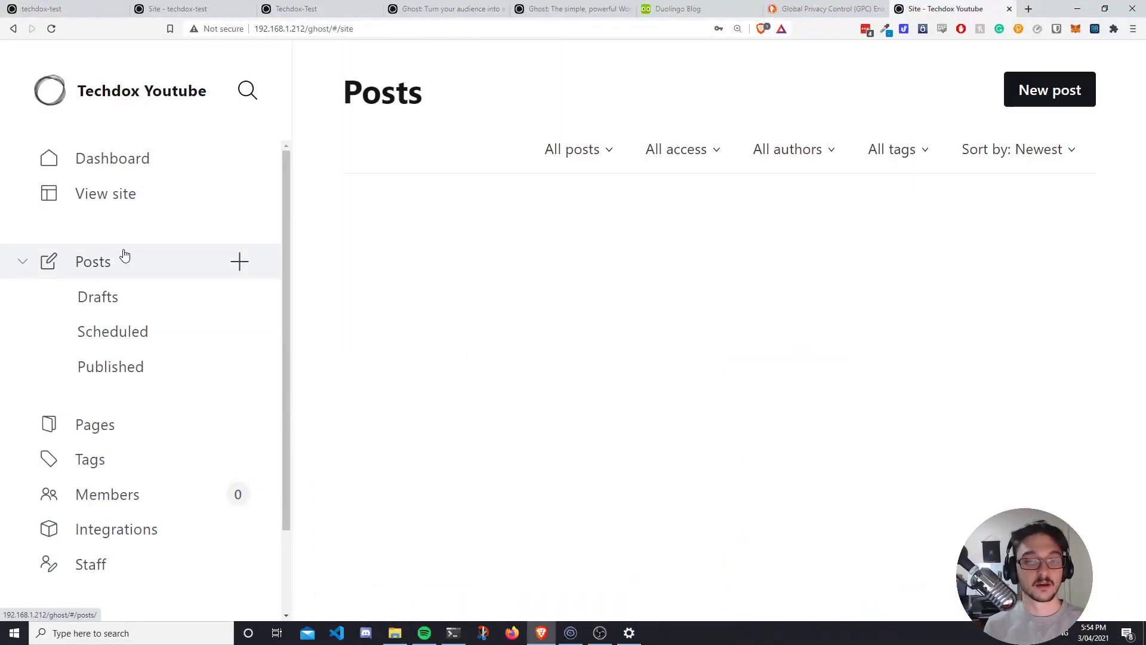
scroll(514, 295, down, 6)
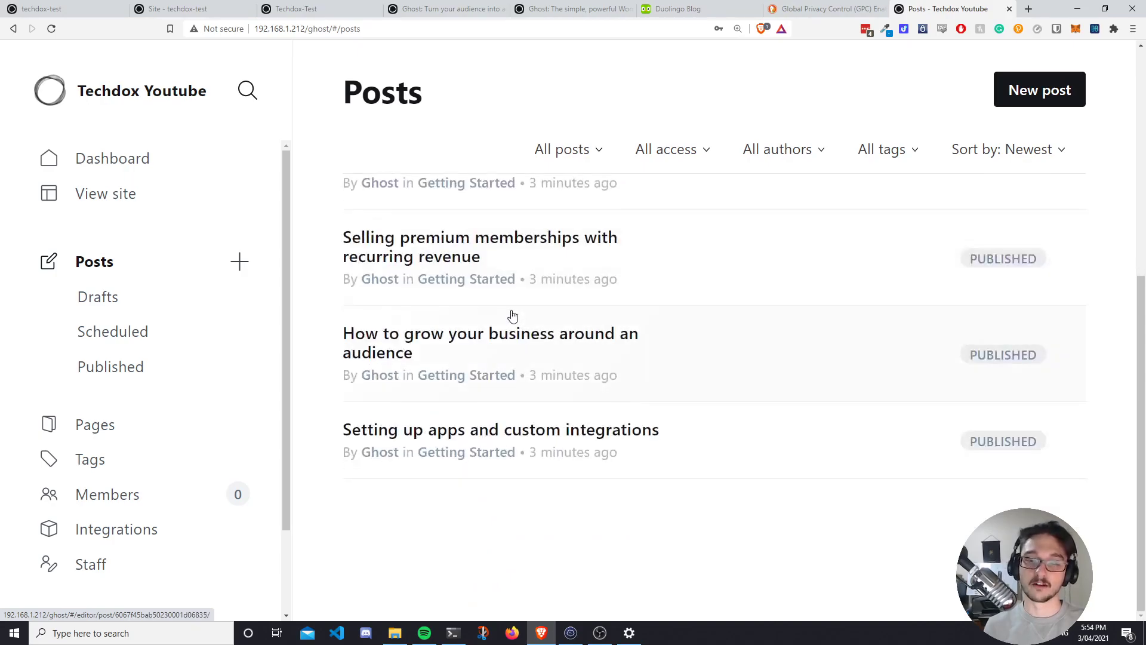
scroll(512, 314, up, 7)
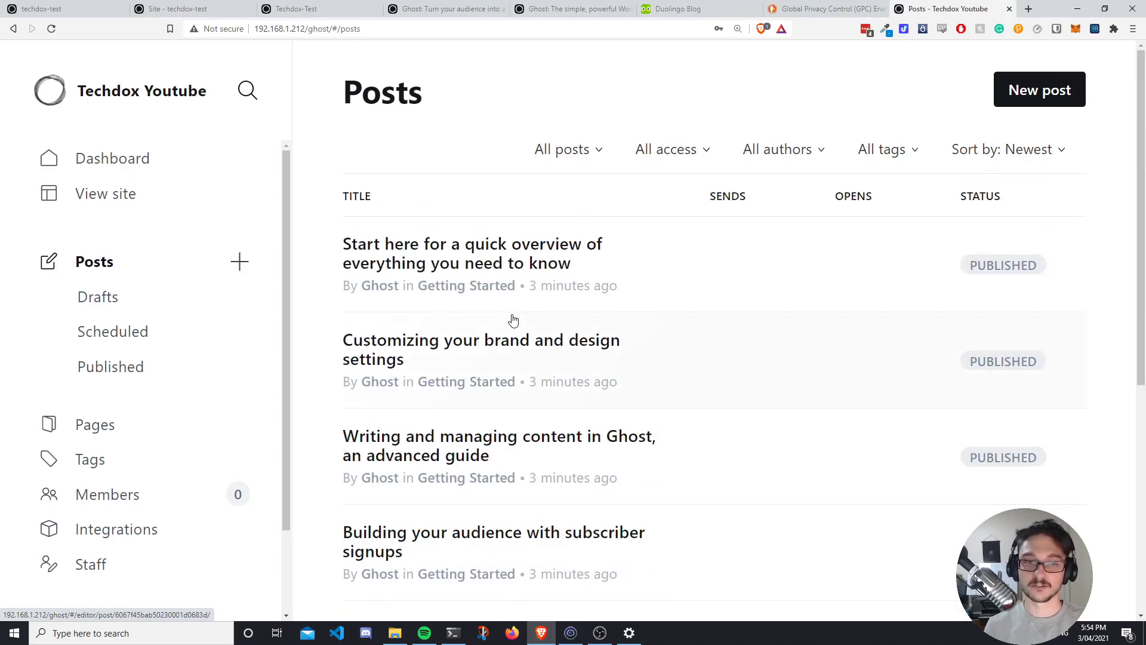
click(241, 265)
click(272, 200)
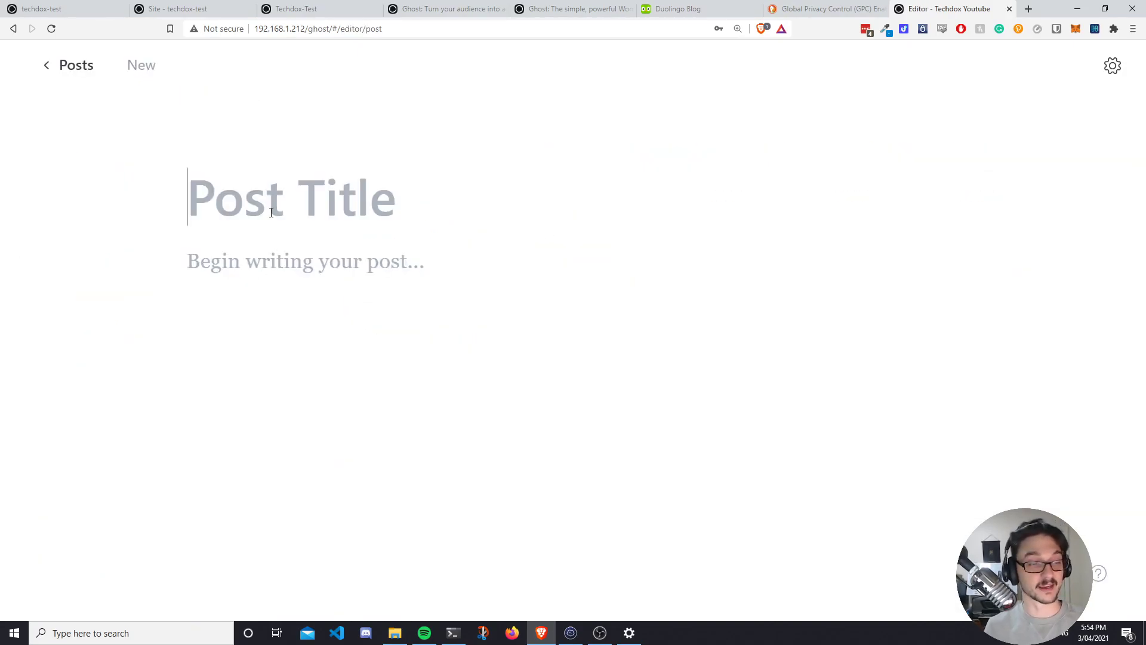
text(Hello Wo)
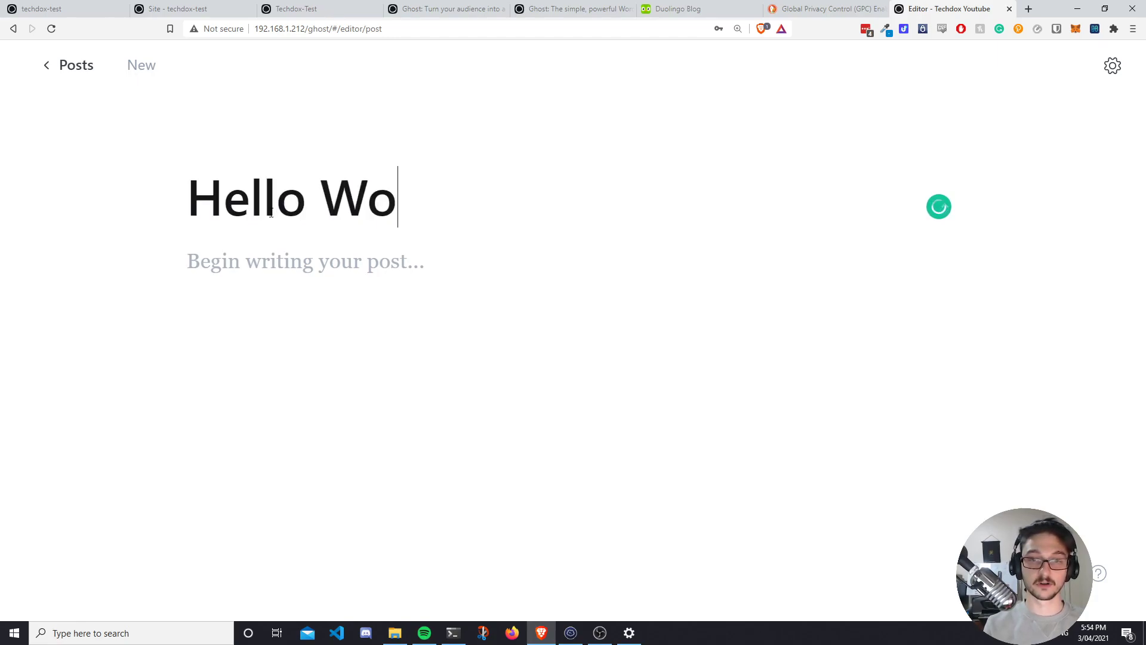
text(rld)
key(Return)
text(This is a test post for the Techdox Youtube Channel.)
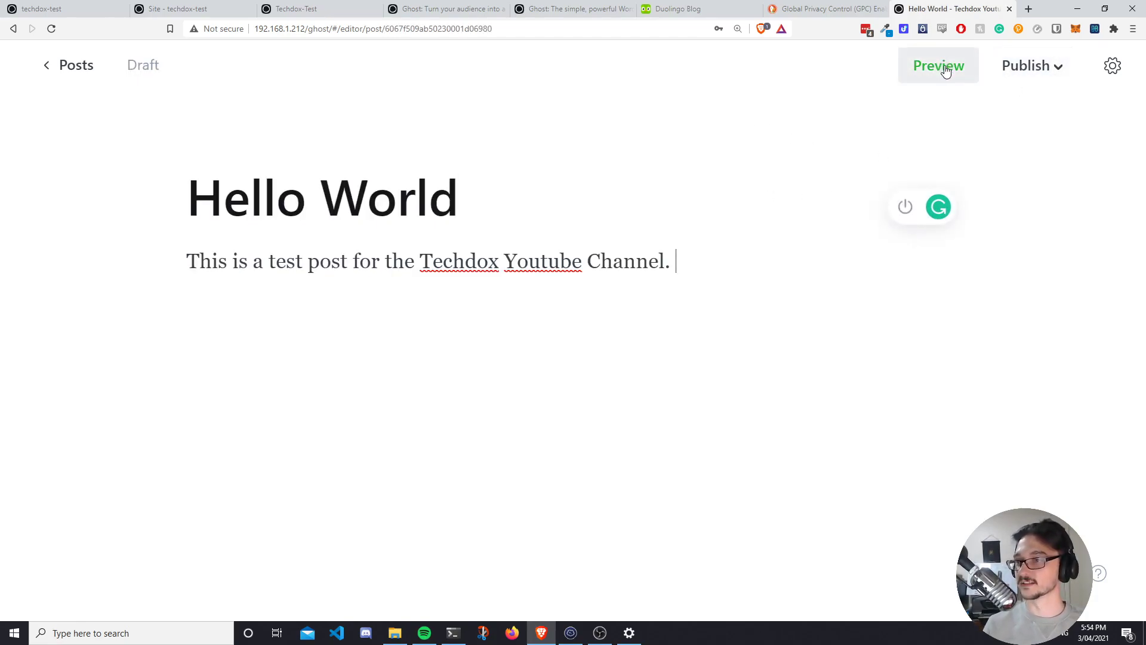
Publish the post now, check it on the live site, and reopen it for editing.
click(1058, 67)
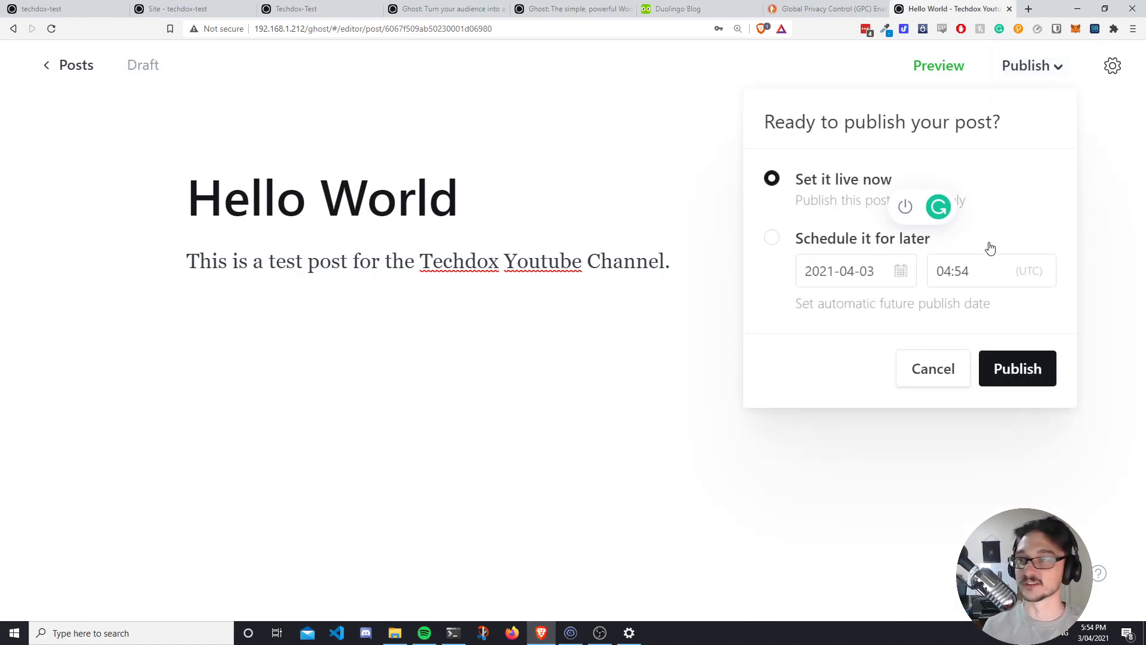
click(1017, 368)
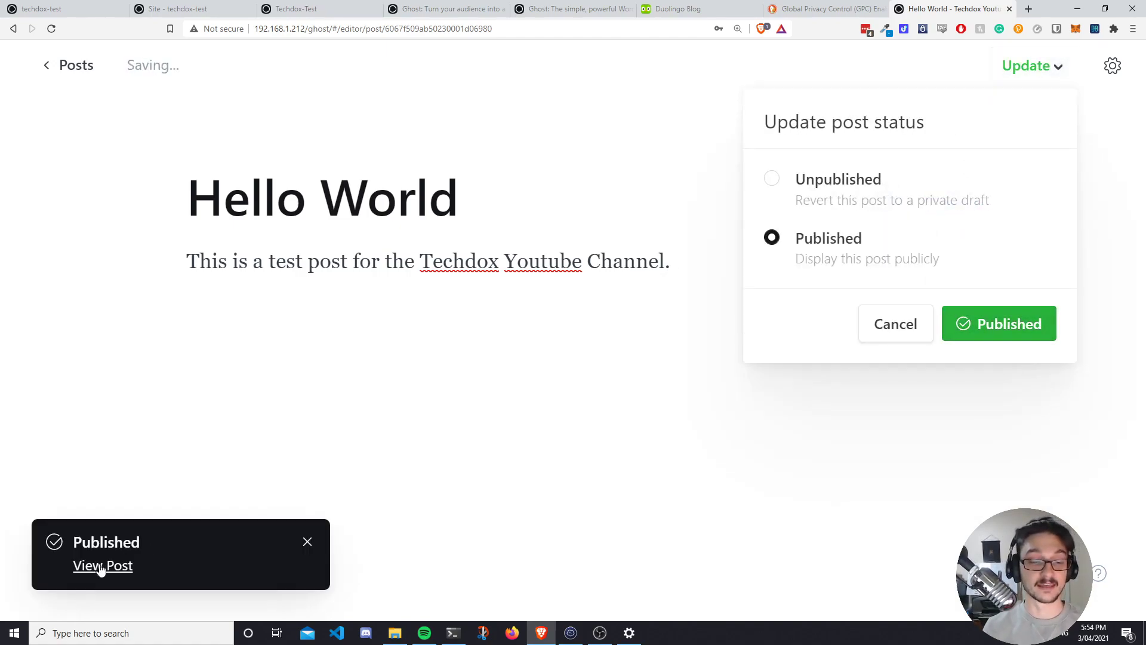
click(75, 65)
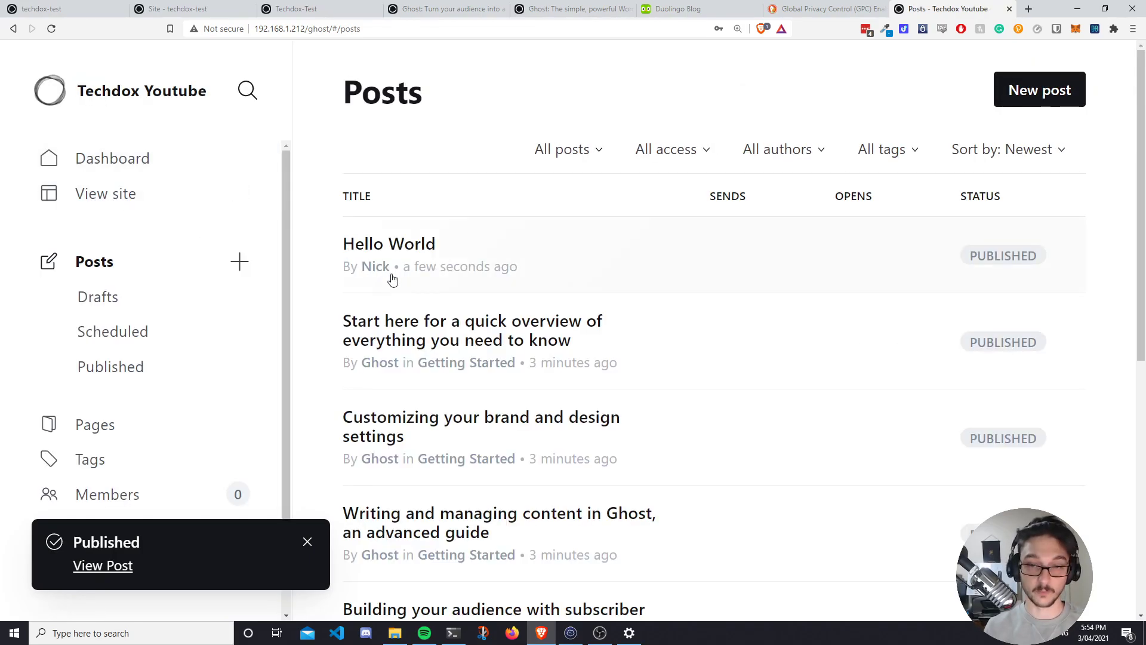
click(101, 198)
scroll(366, 263, down, 2)
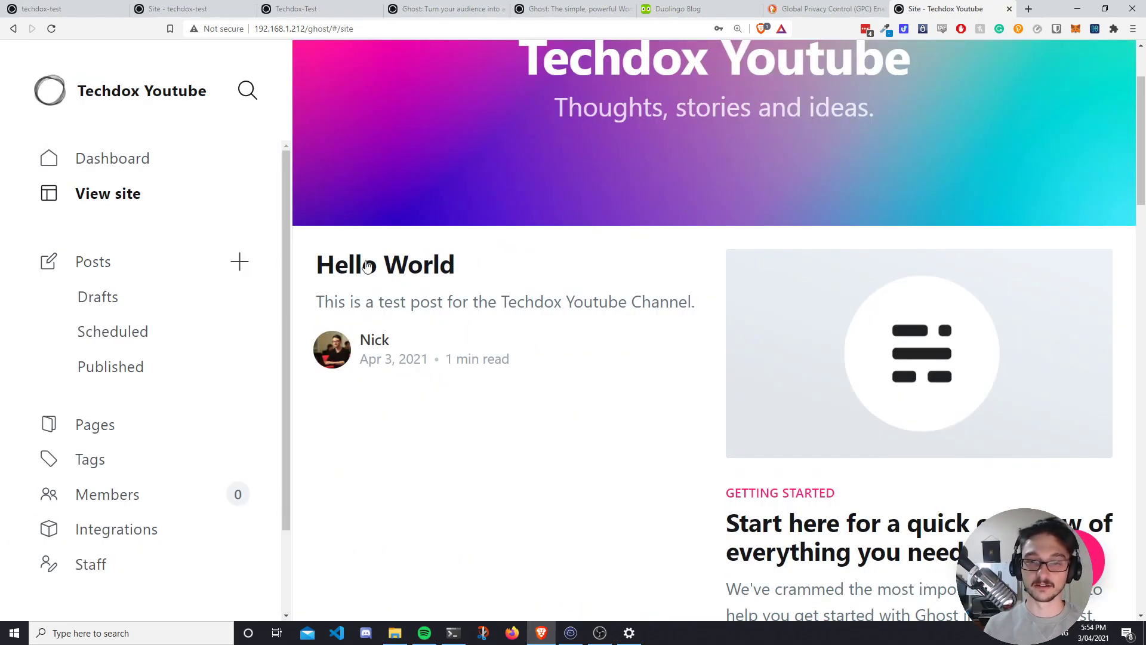
click(129, 267)
click(731, 197)
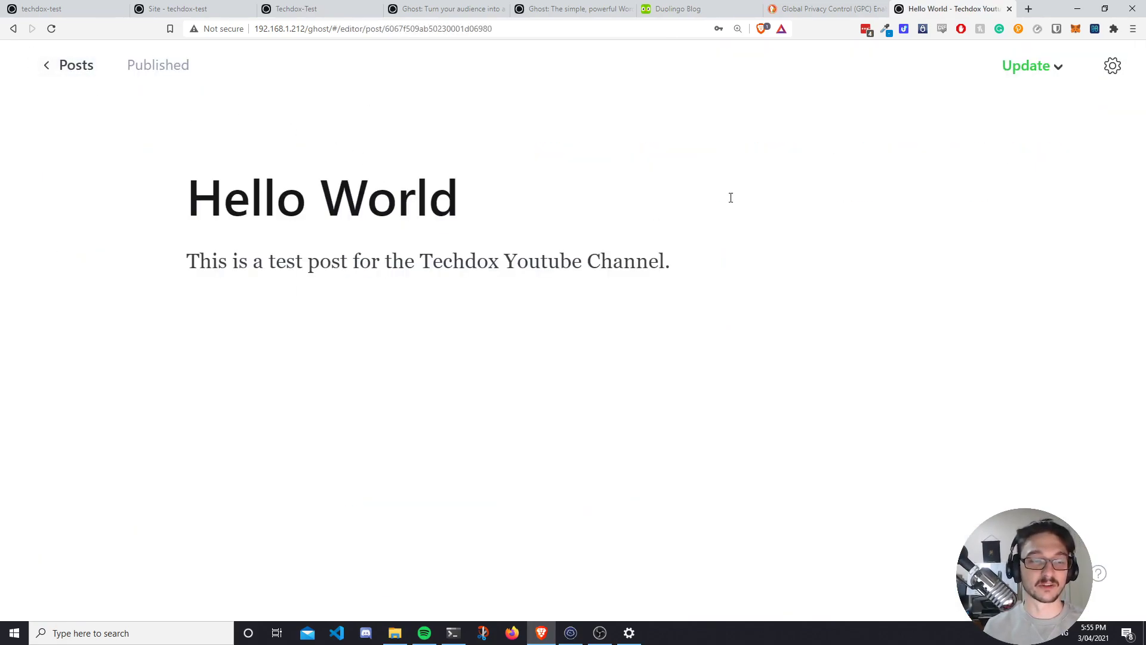
Give the Hello World post a Google Cloud feature image and an excerpt in its settings.
click(1113, 68)
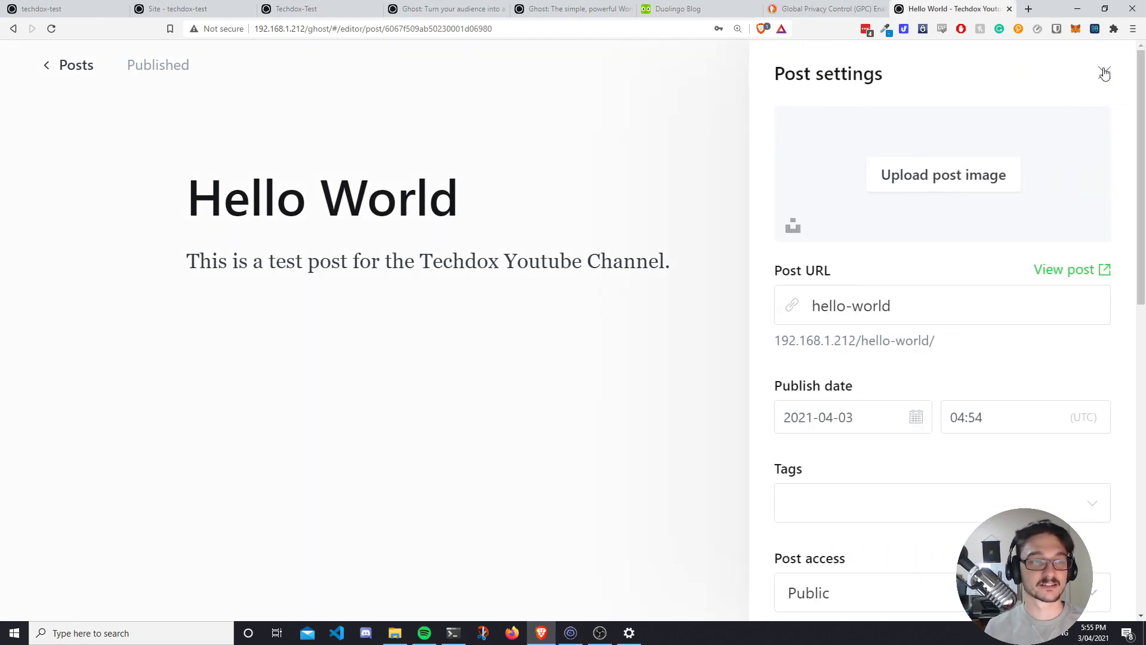
click(945, 175)
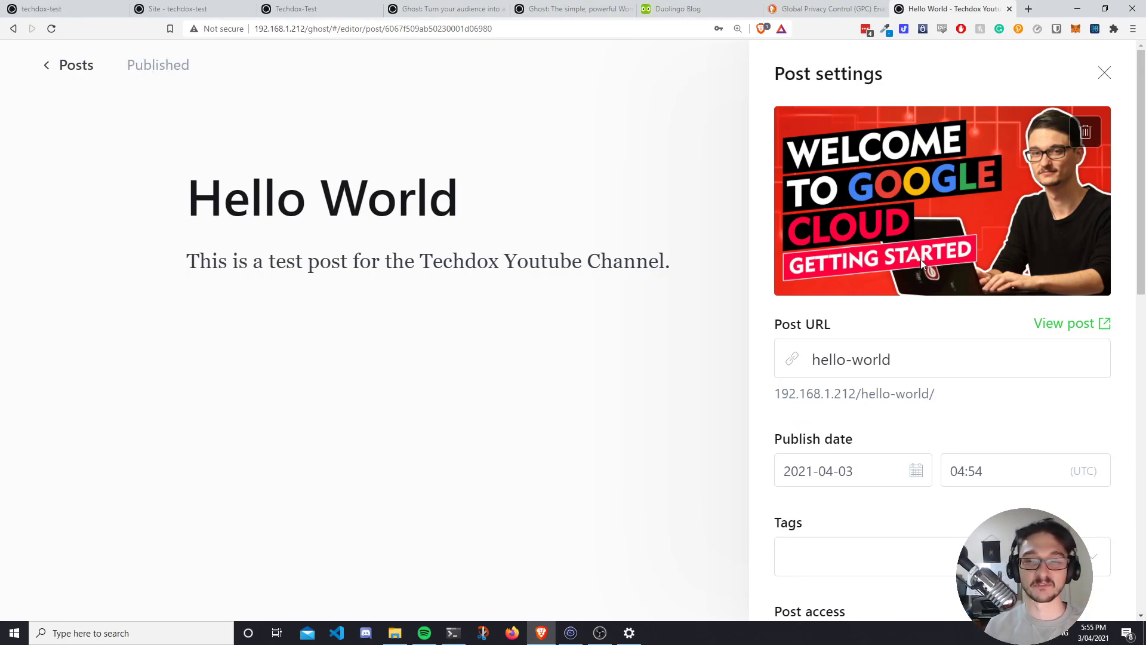
scroll(921, 259, down, 1)
scroll(889, 334, down, 5)
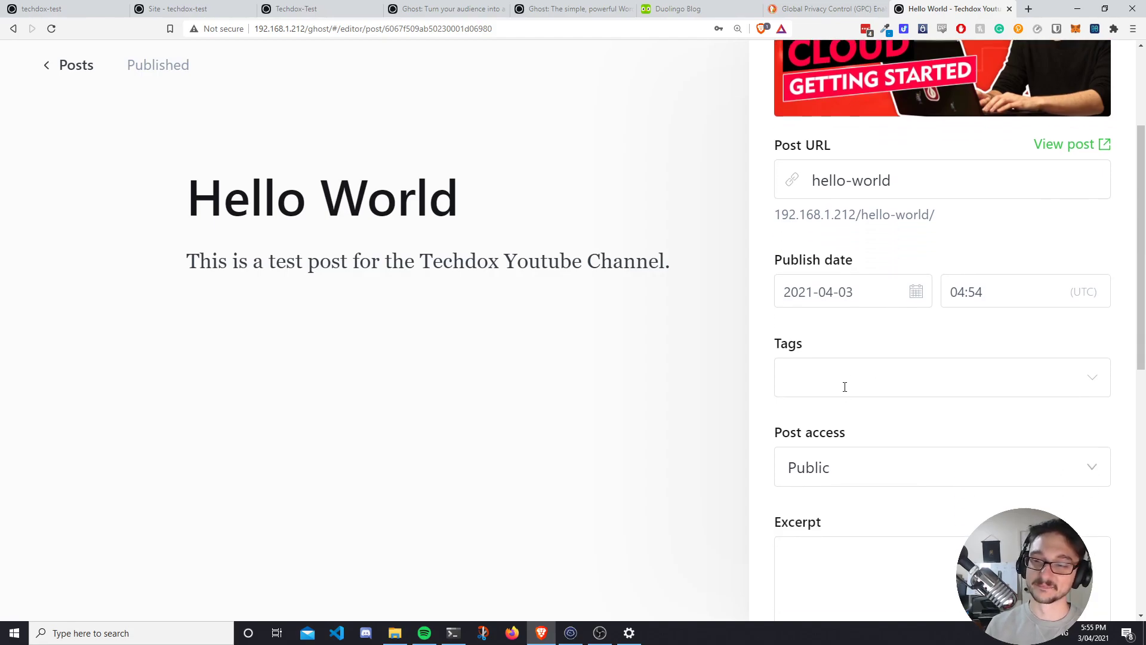
scroll(857, 386, down, 2)
click(844, 298)
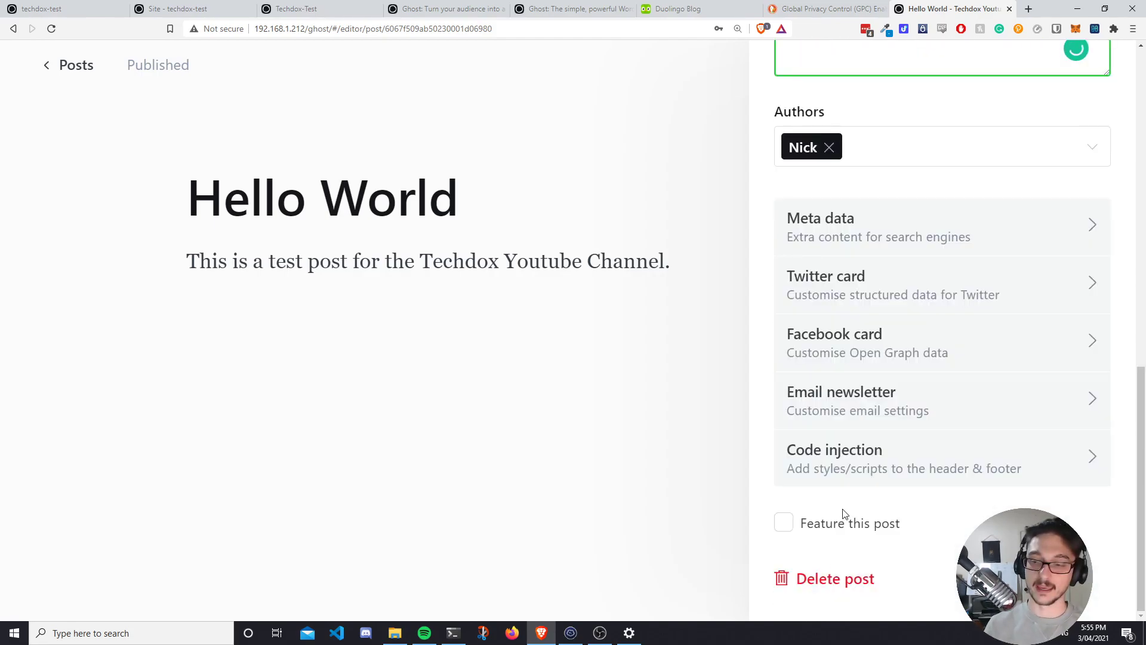
scroll(873, 335, up, 10)
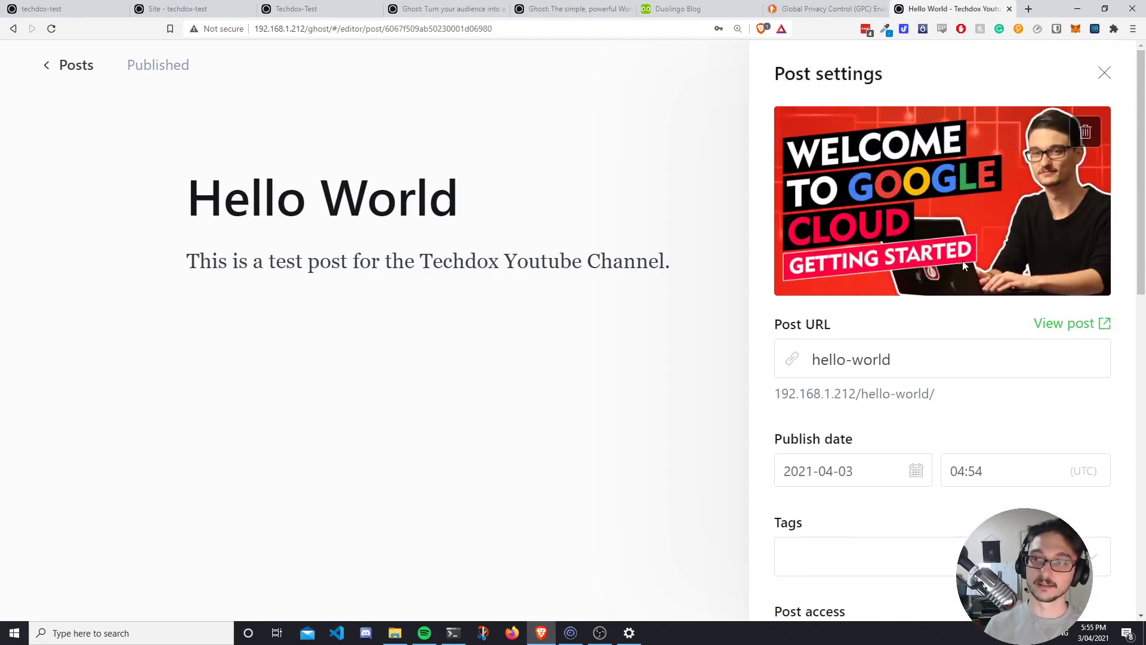
key(Escape)
Update the published post and preview the site inside the admin.
click(1032, 66)
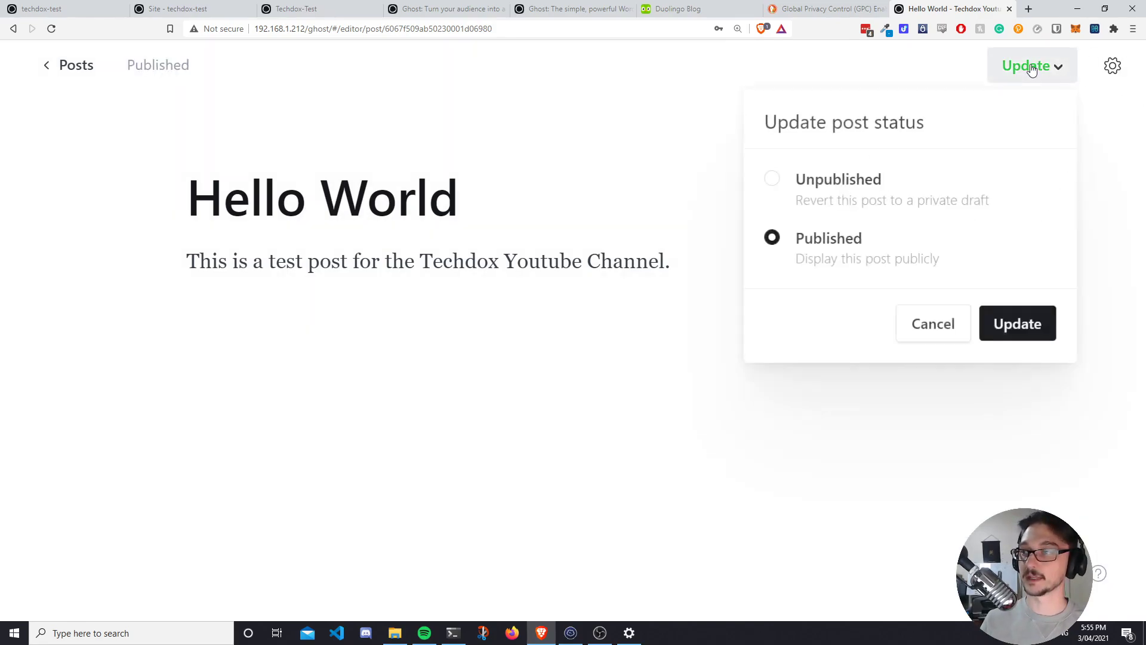
click(1019, 326)
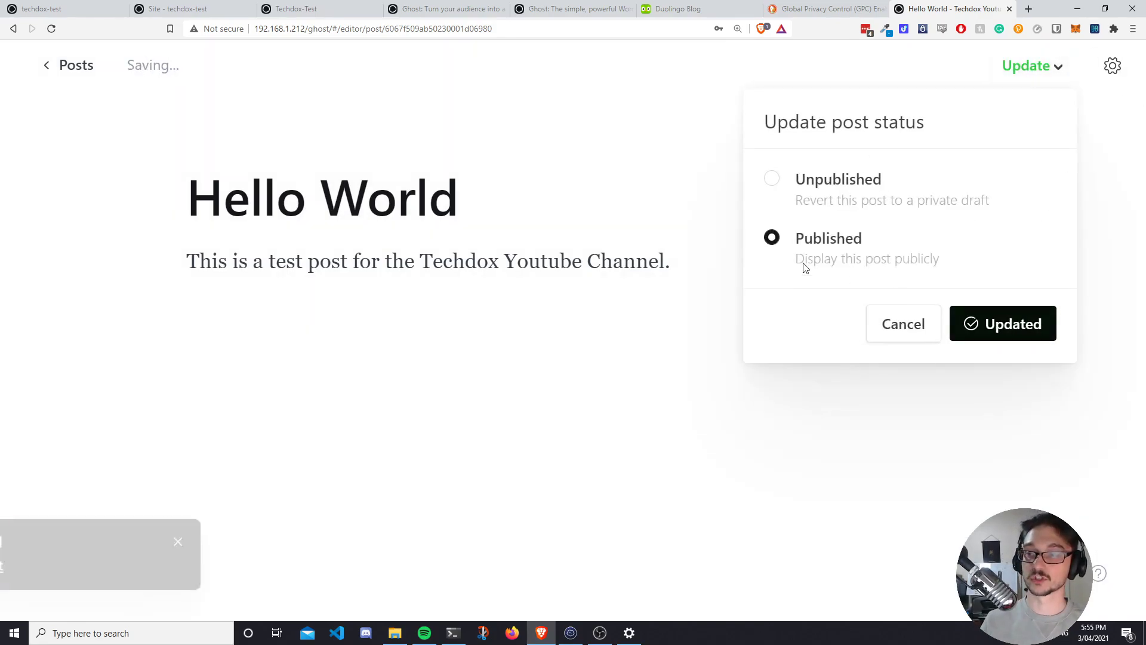
click(83, 65)
click(139, 192)
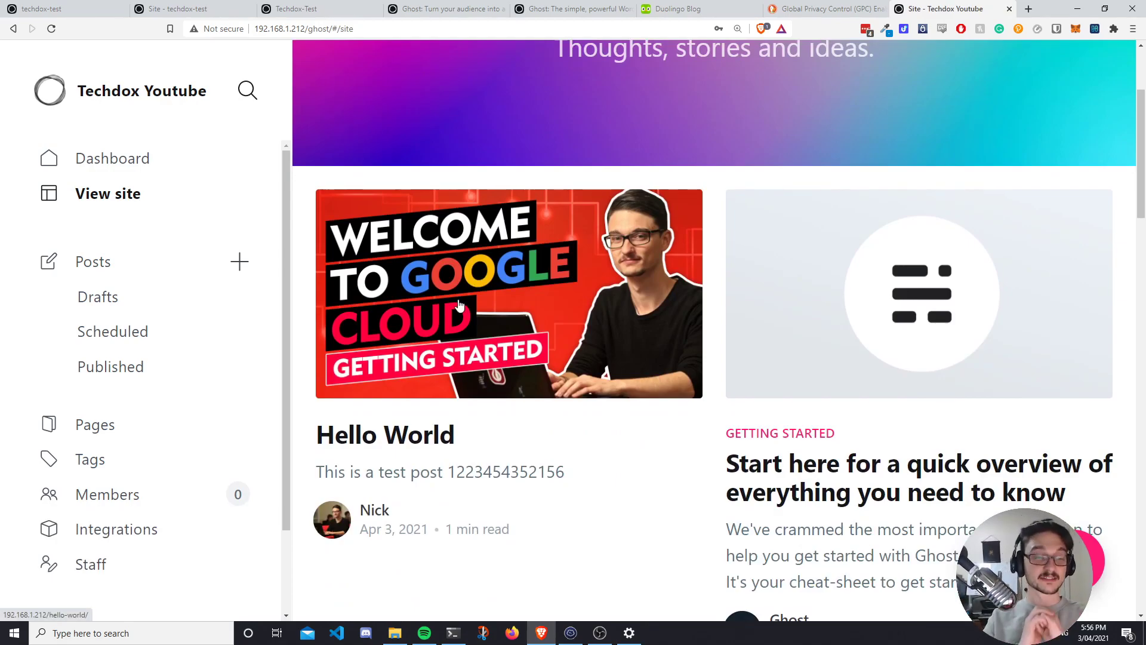
Check the Drafts, Scheduled, Published and Pages lists, then open the live site in a new tab.
click(154, 297)
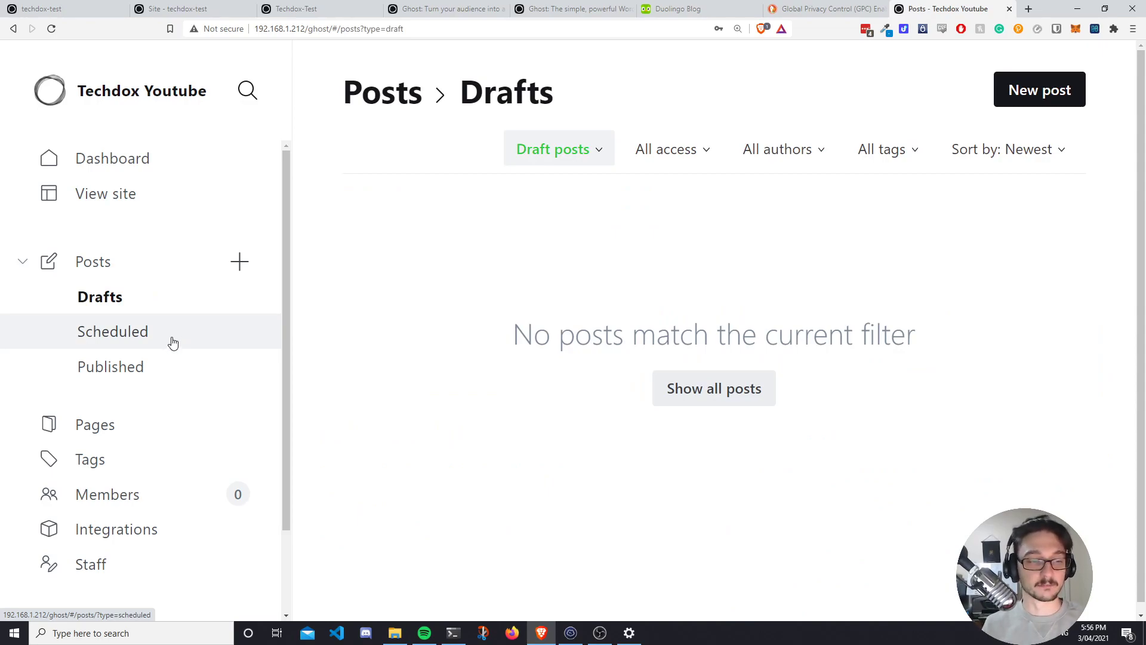
click(171, 341)
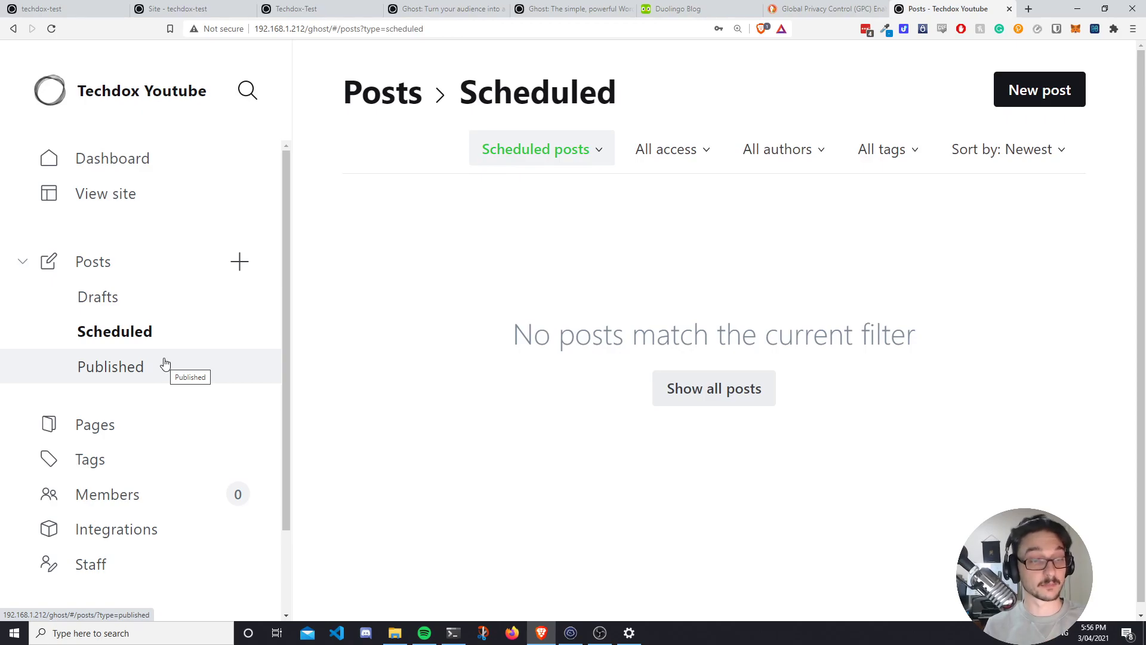
click(166, 363)
click(129, 418)
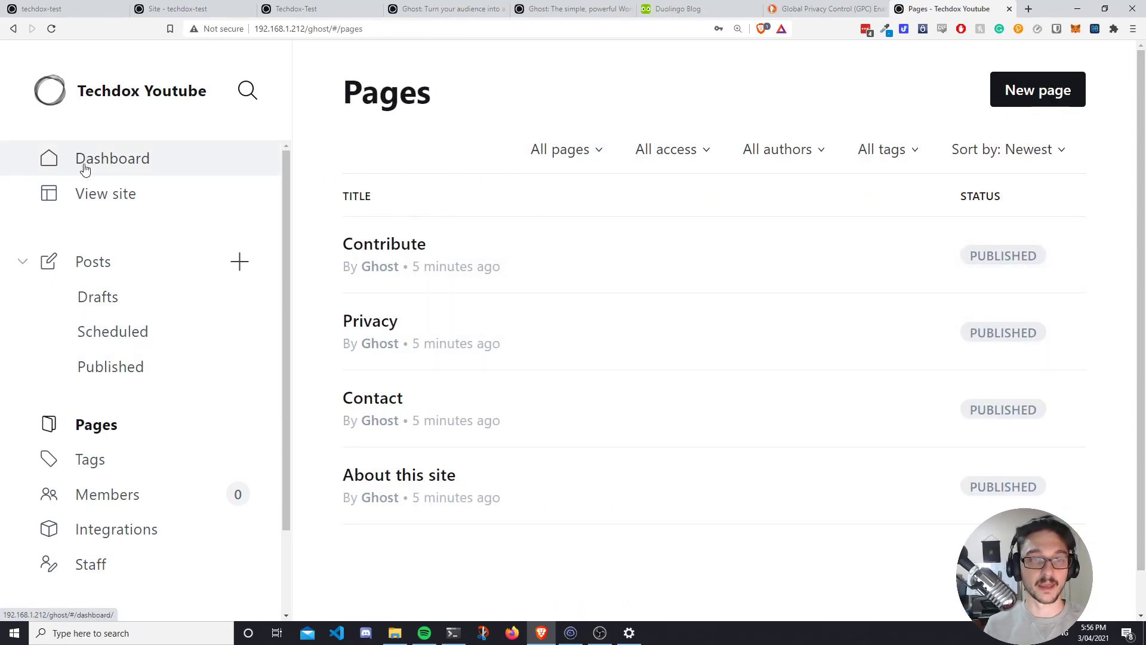
click(238, 192)
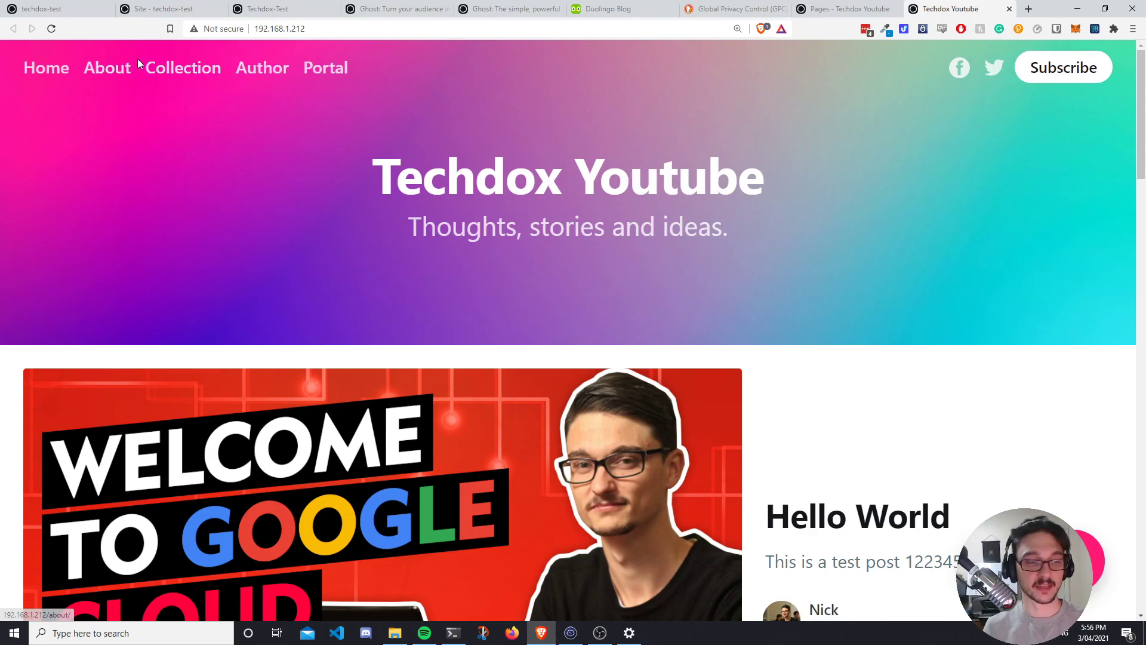
Look through the default 'About this site' page, then go back to the Techdox Youtube homepage.
click(110, 70)
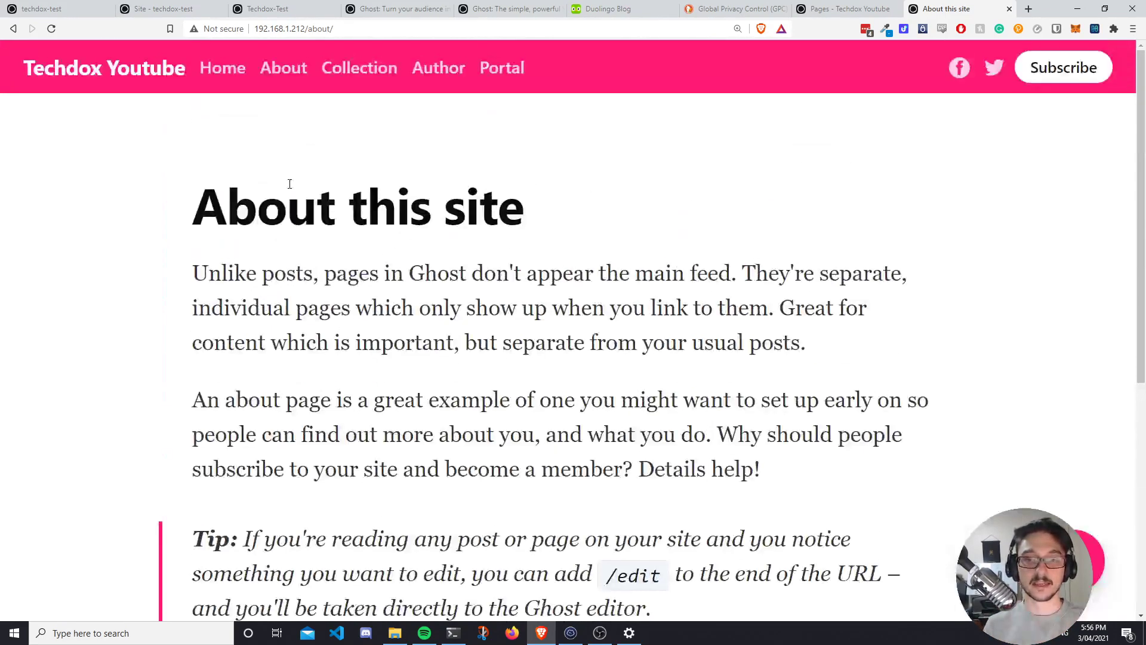
scroll(350, 261, down, 1)
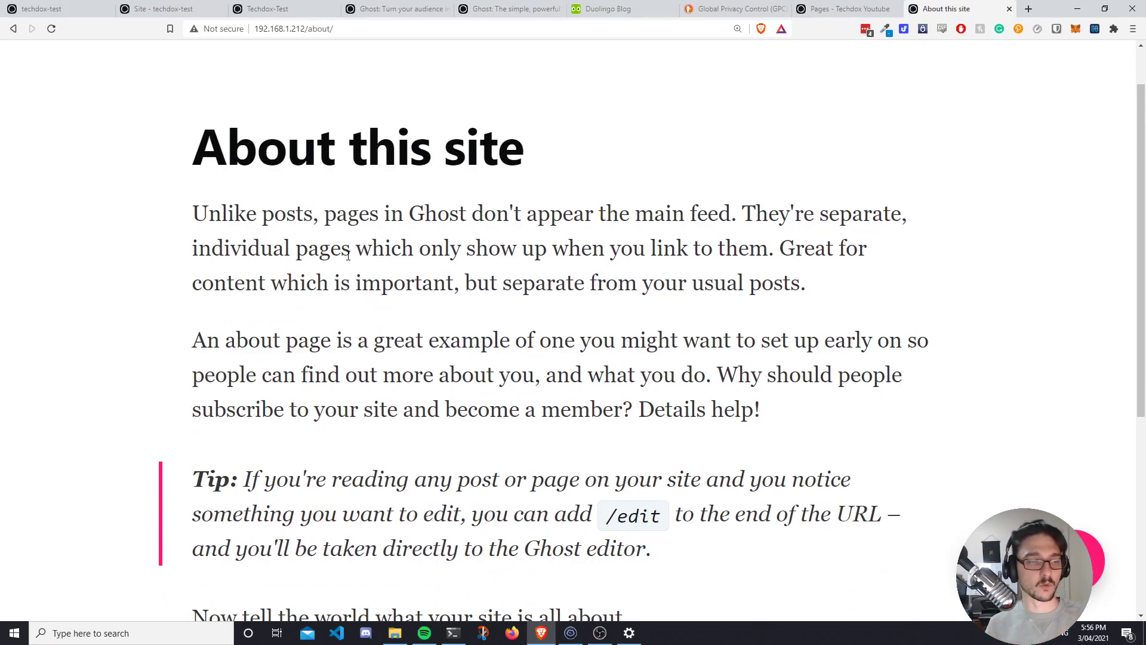
scroll(348, 256, up, 1)
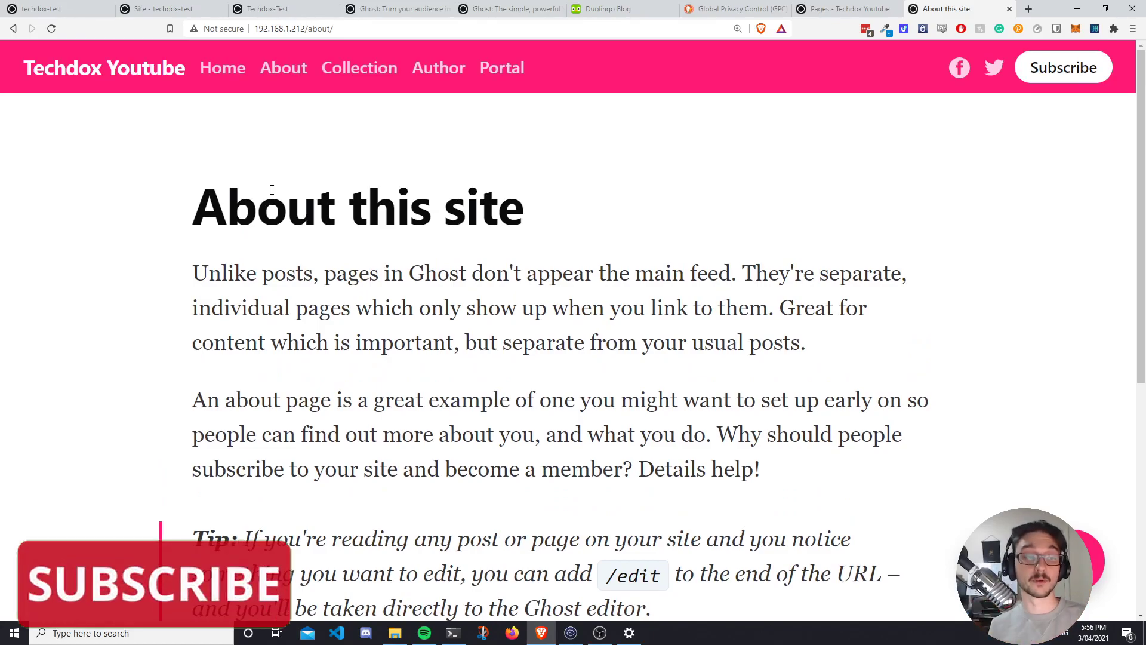
scroll(247, 205, down, 2)
scroll(250, 207, up, 2)
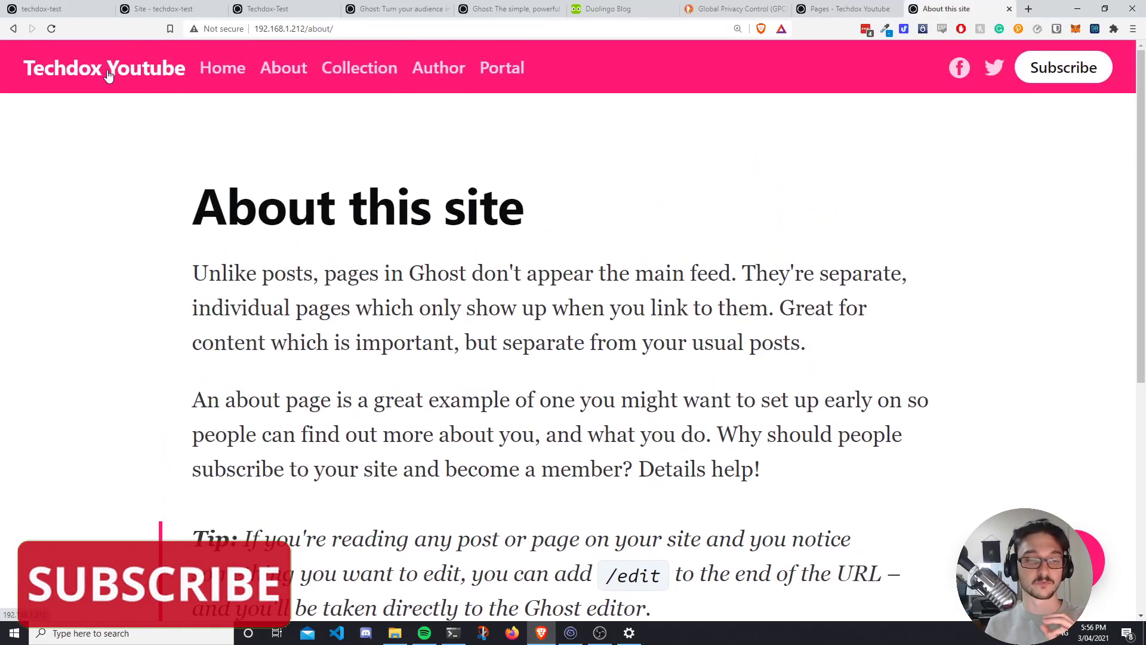
click(109, 75)
click(354, 26)
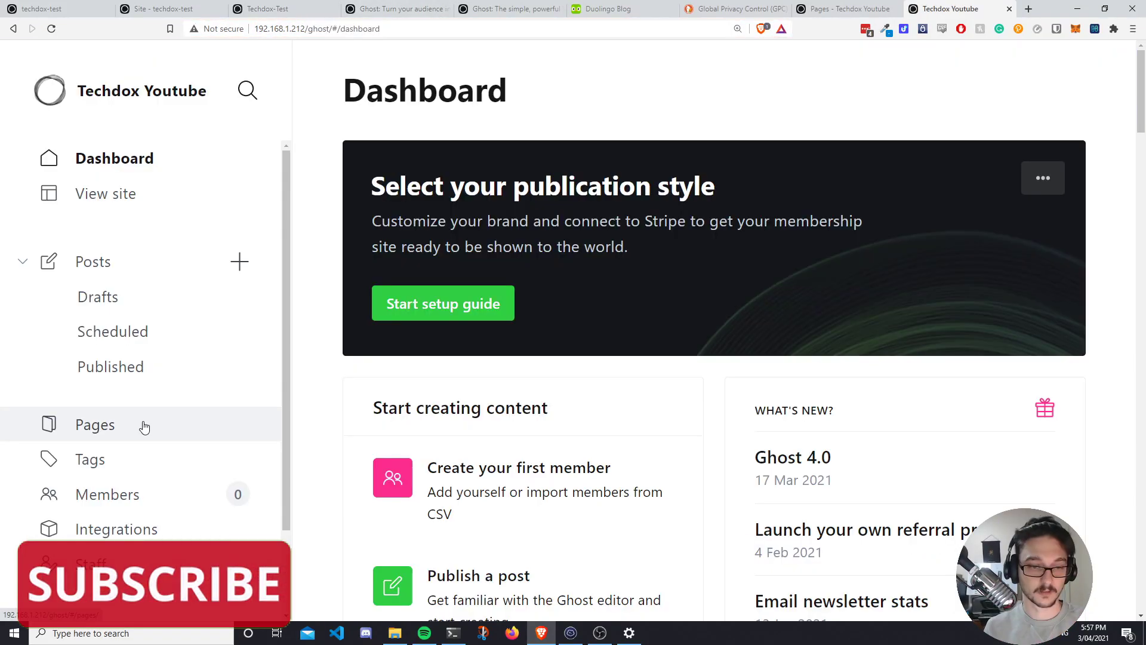
Open the About this site page in the admin editor and review its body text.
click(146, 425)
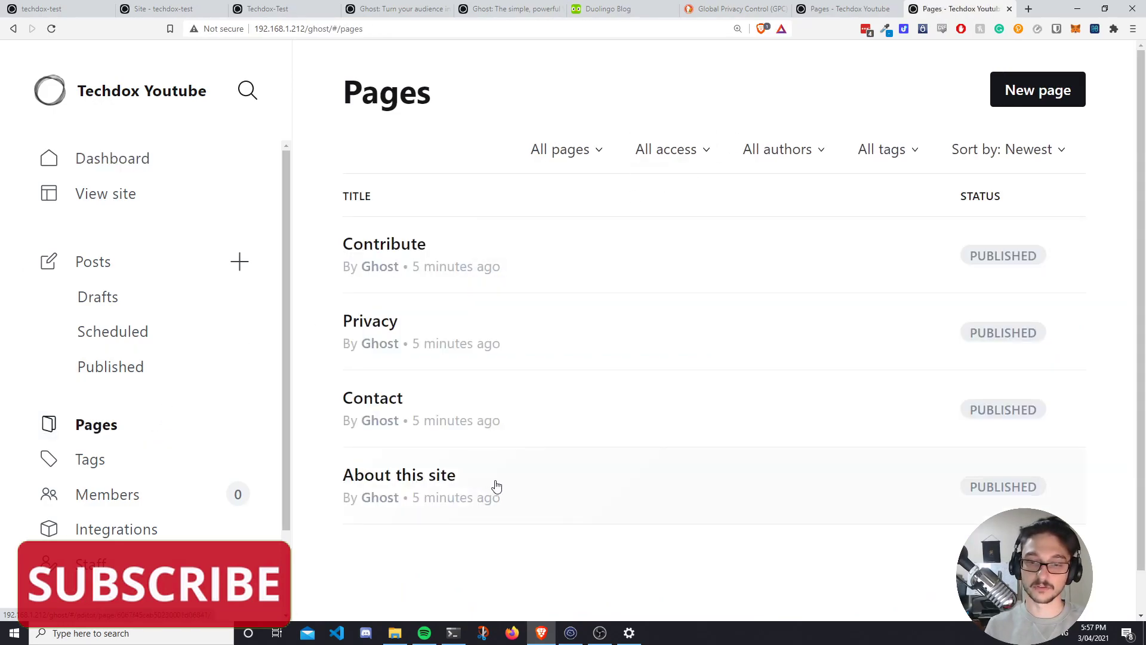
click(500, 485)
scroll(309, 217, down, 1)
click(308, 217)
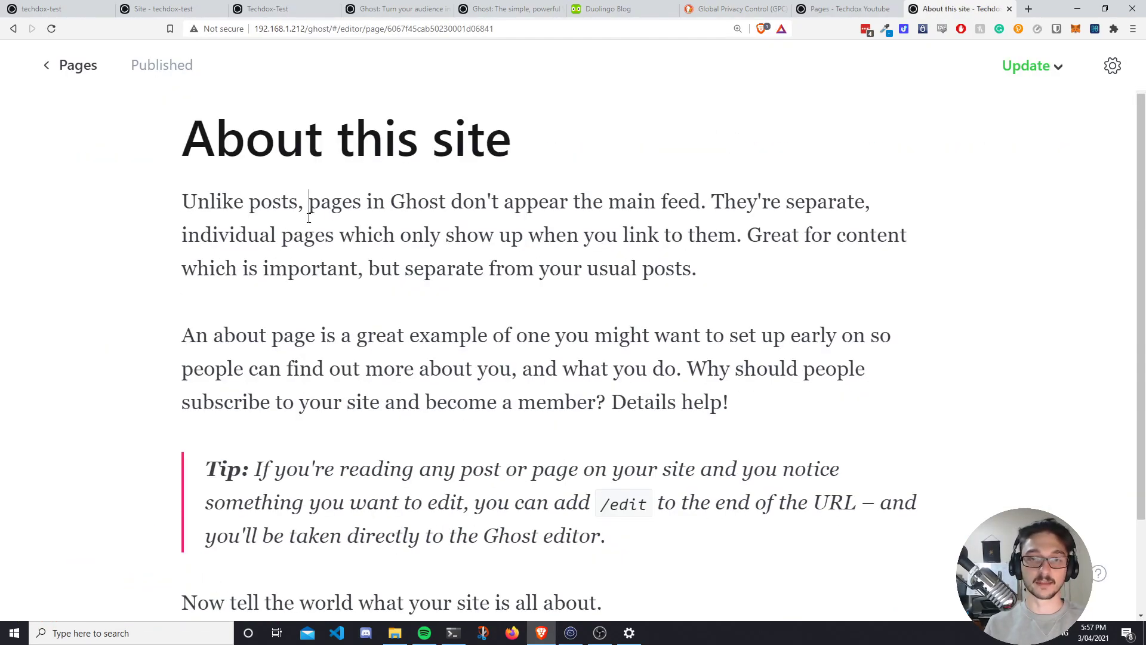
drag(233, 203, 705, 337)
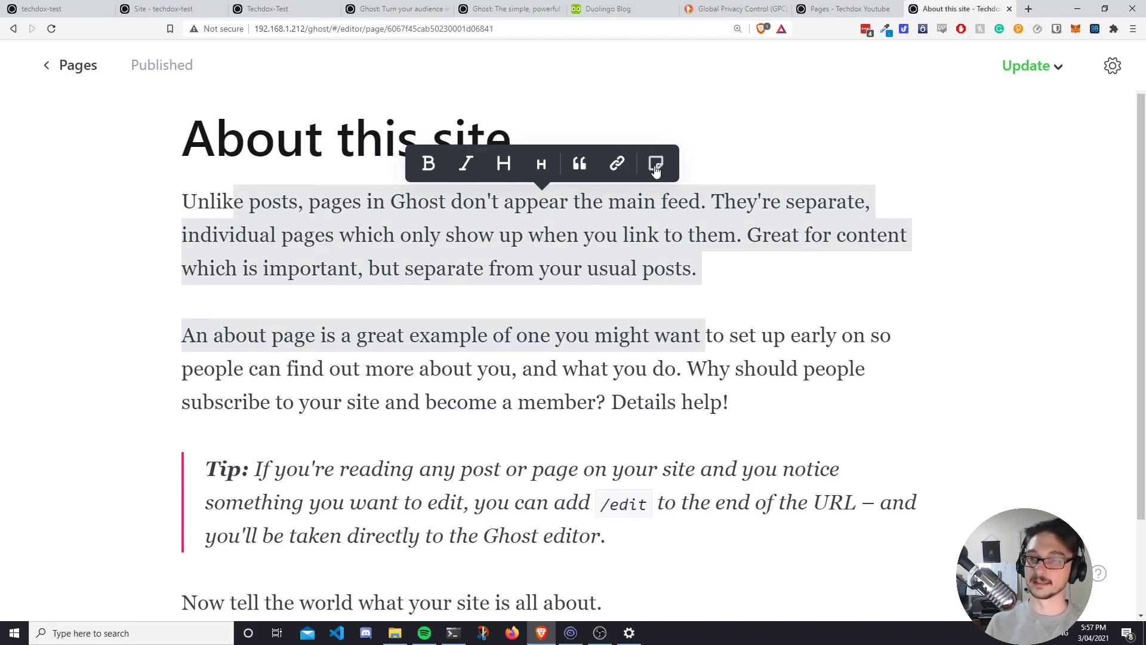
click(456, 235)
scroll(418, 246, down, 1)
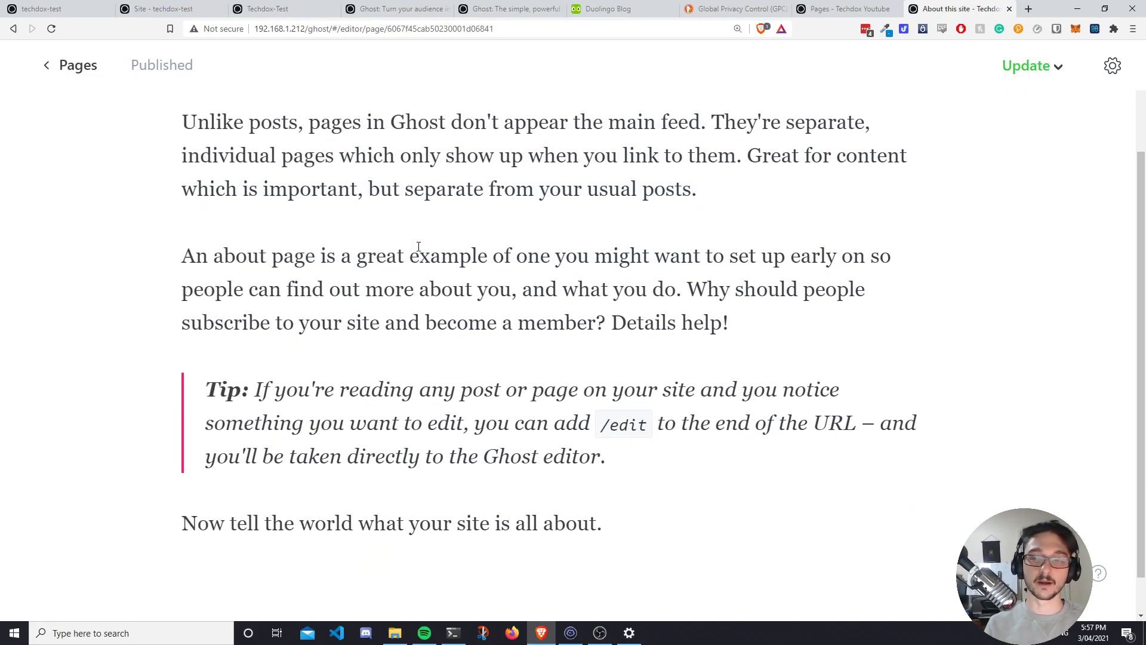
scroll(430, 248, up, 2)
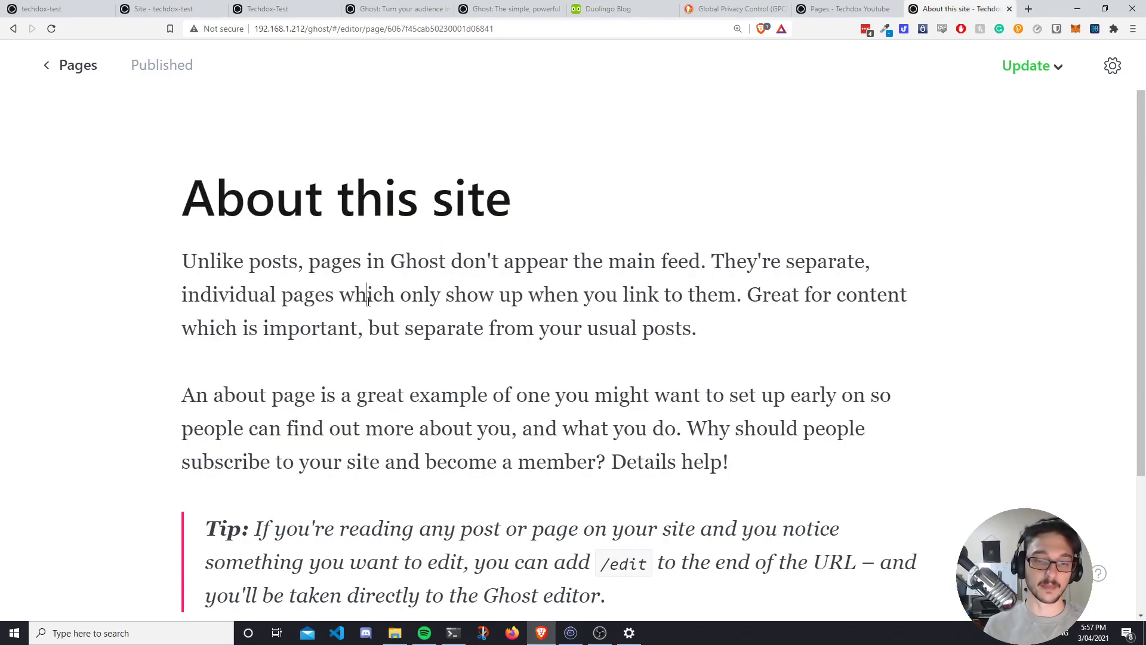
Replace the About page body with 'hello!' and save the update while keeping it published.
key(ctrl+a)
scroll(365, 294, up, 3)
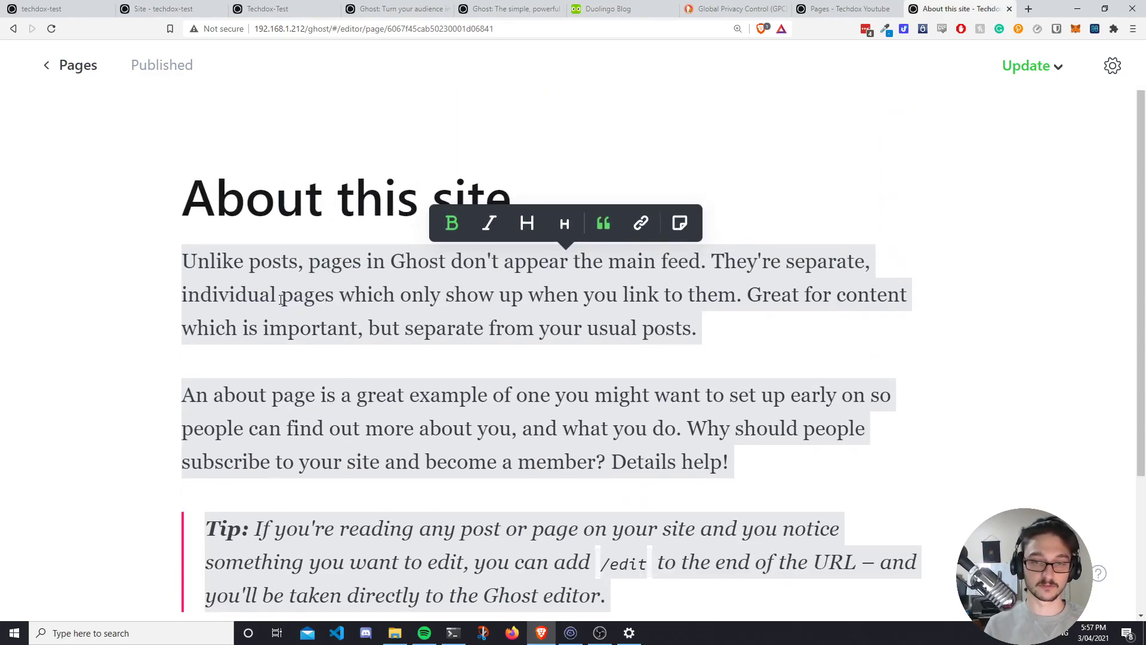
click(343, 367)
key(ctrl+a)
key(BackSpace)
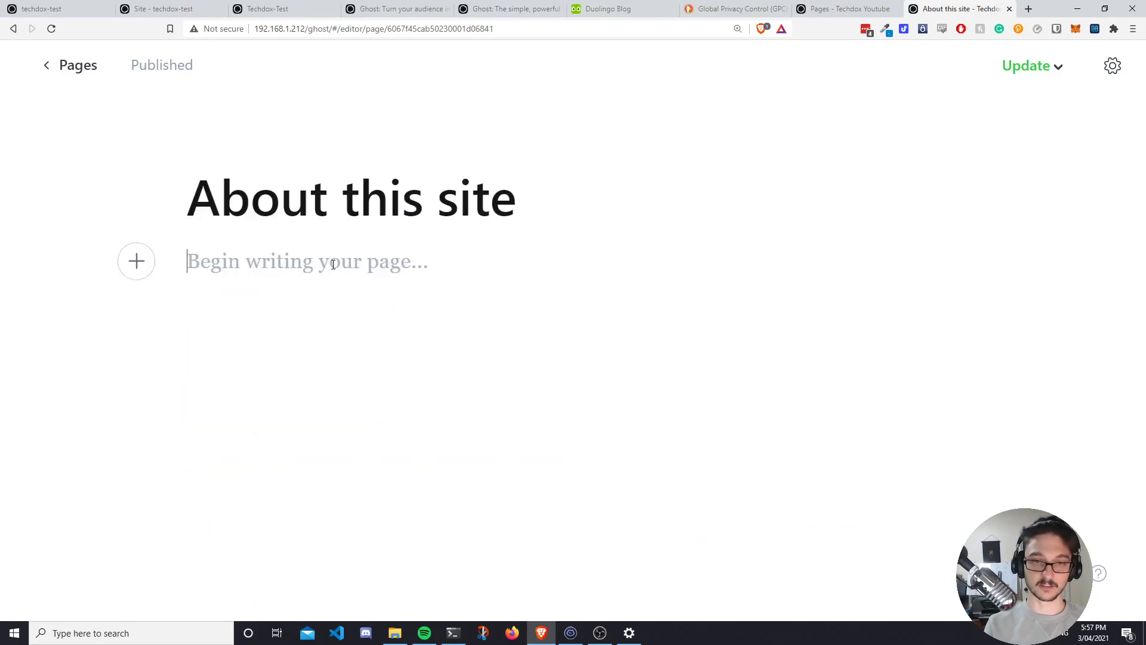
text(hello!)
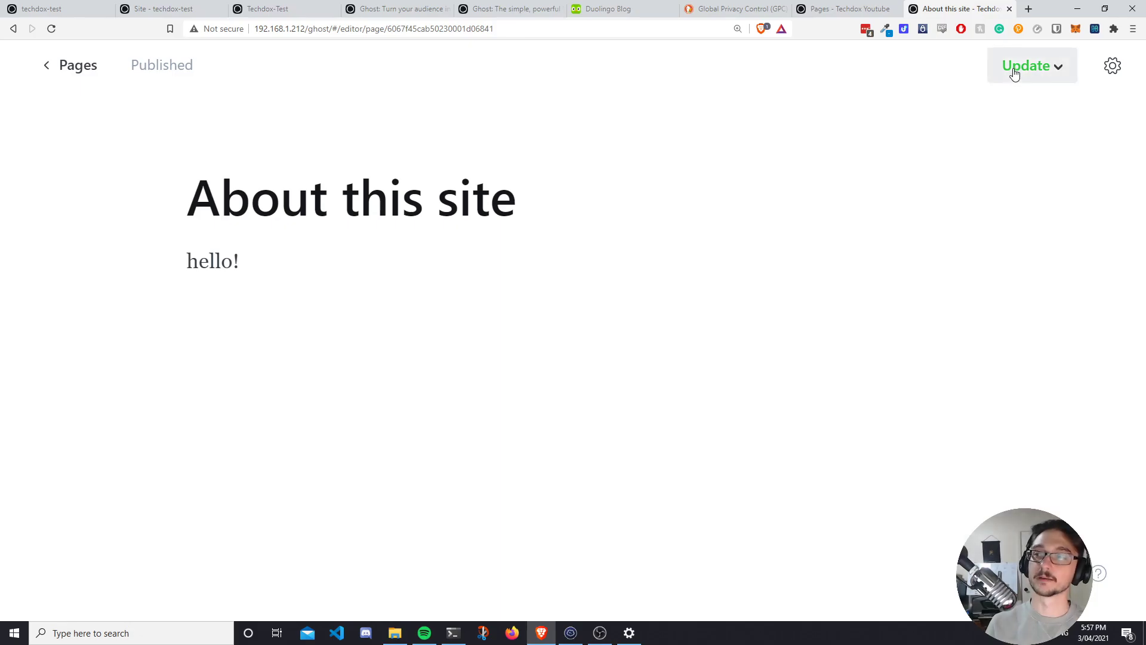
click(1024, 66)
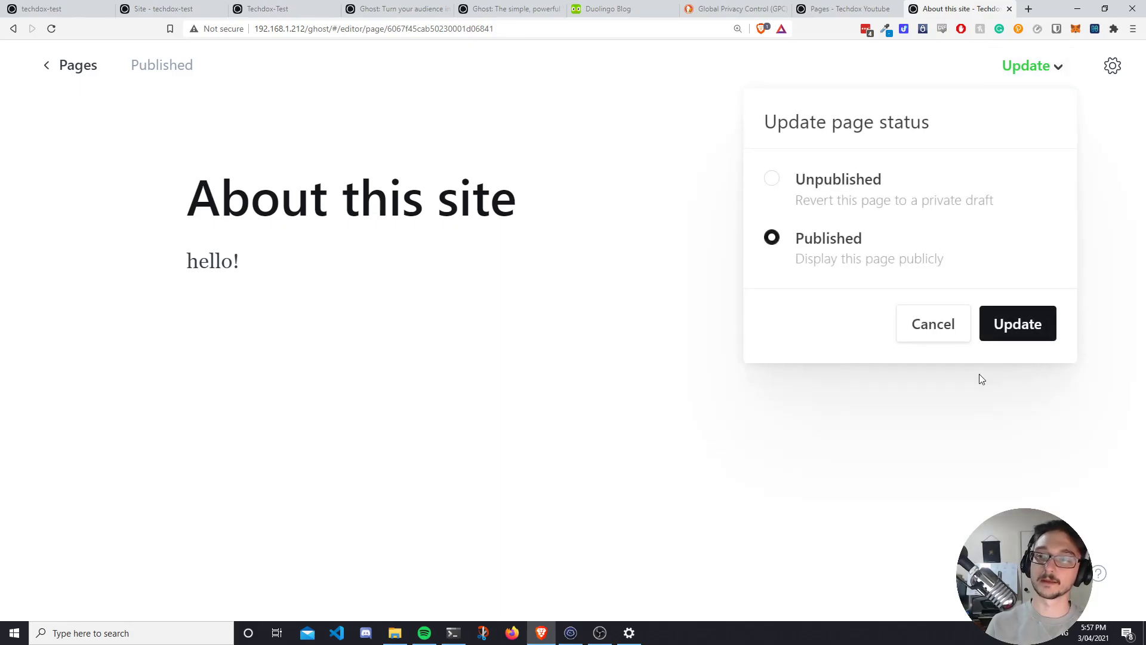
click(1012, 324)
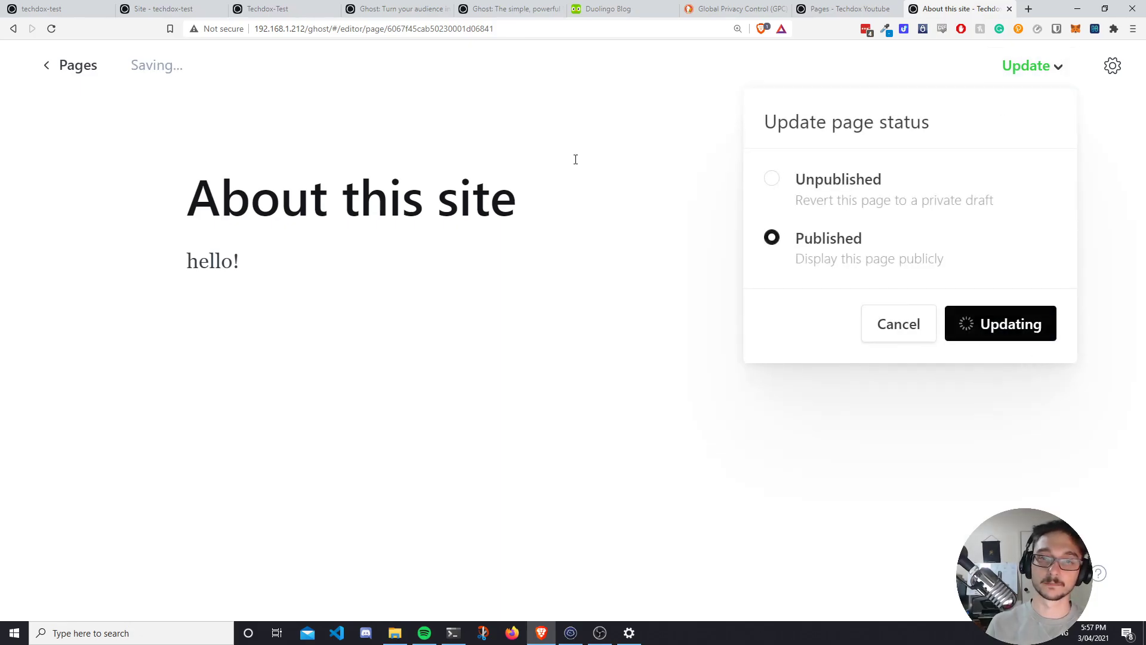
click(70, 65)
Open the live site, confirm About reads 'hello!', and load the Ghost author page.
click(240, 192)
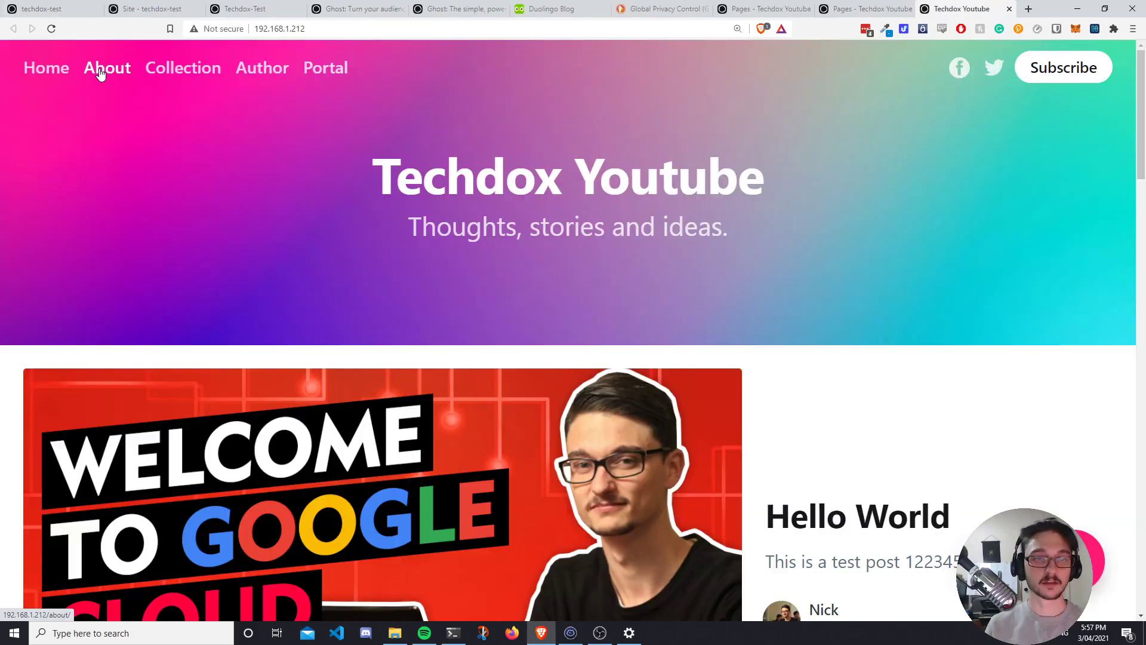
click(98, 70)
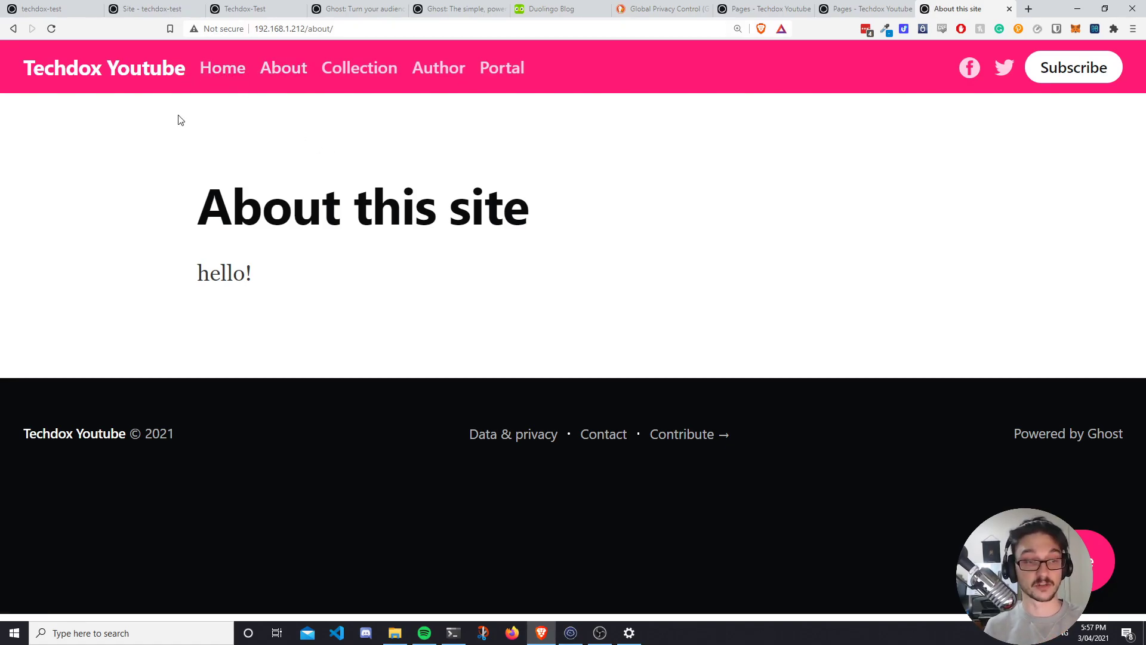
click(218, 70)
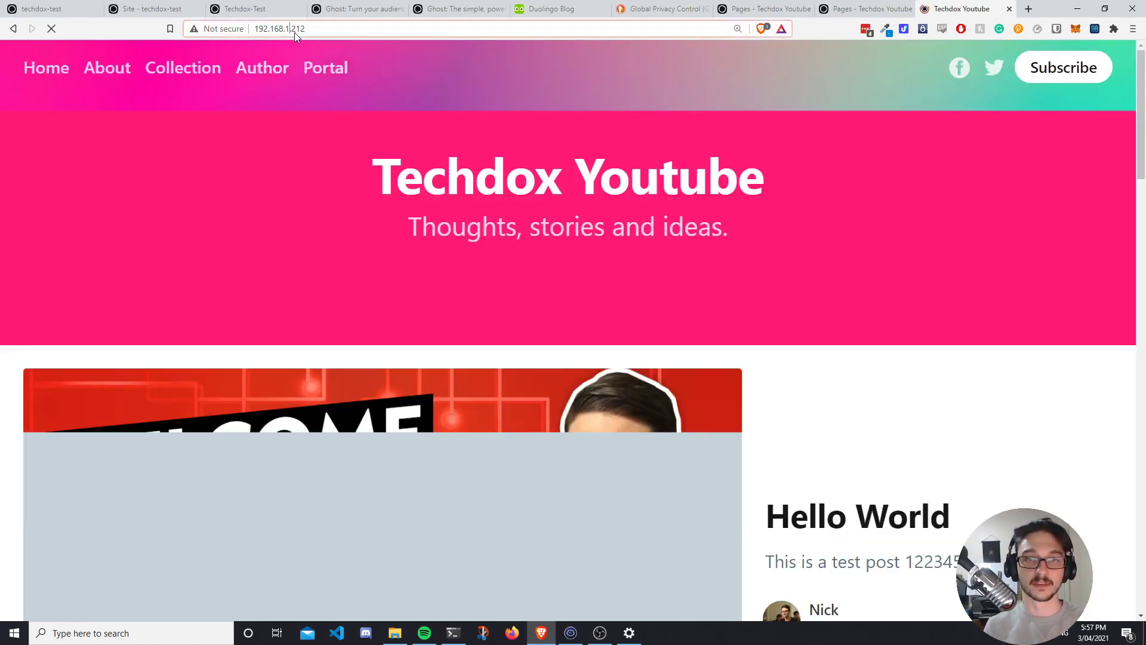
click(299, 30)
key(Down)
key(Return)
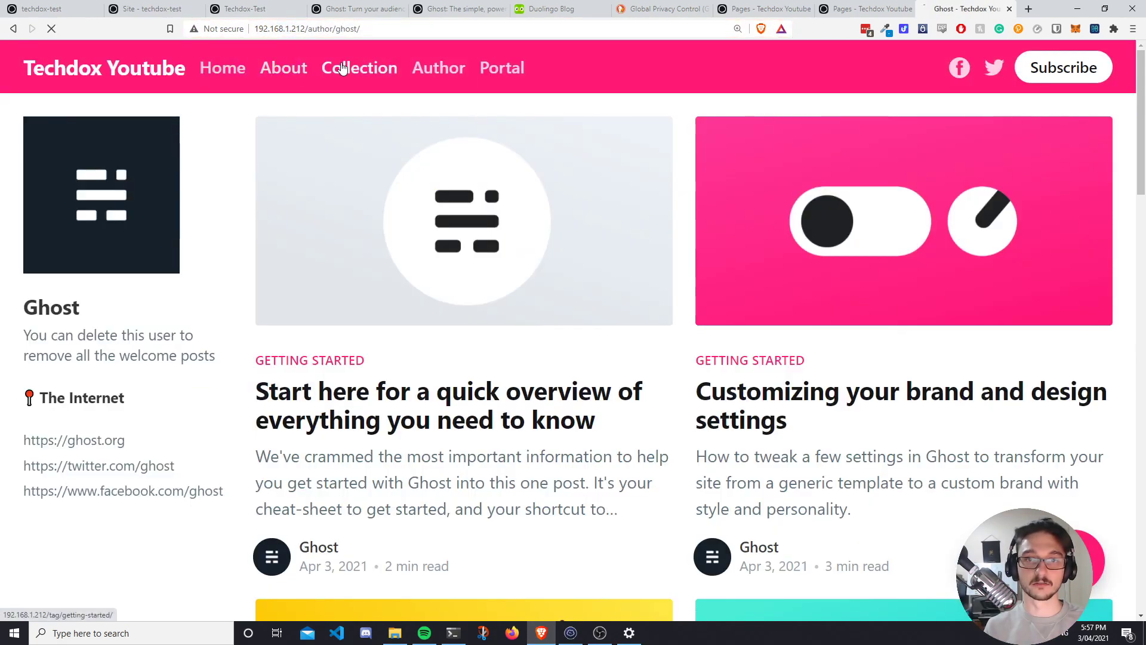
Browse the Getting Started collection, author page and signups post, ending on the Ghost author page.
click(346, 67)
drag(309, 29, 254, 29)
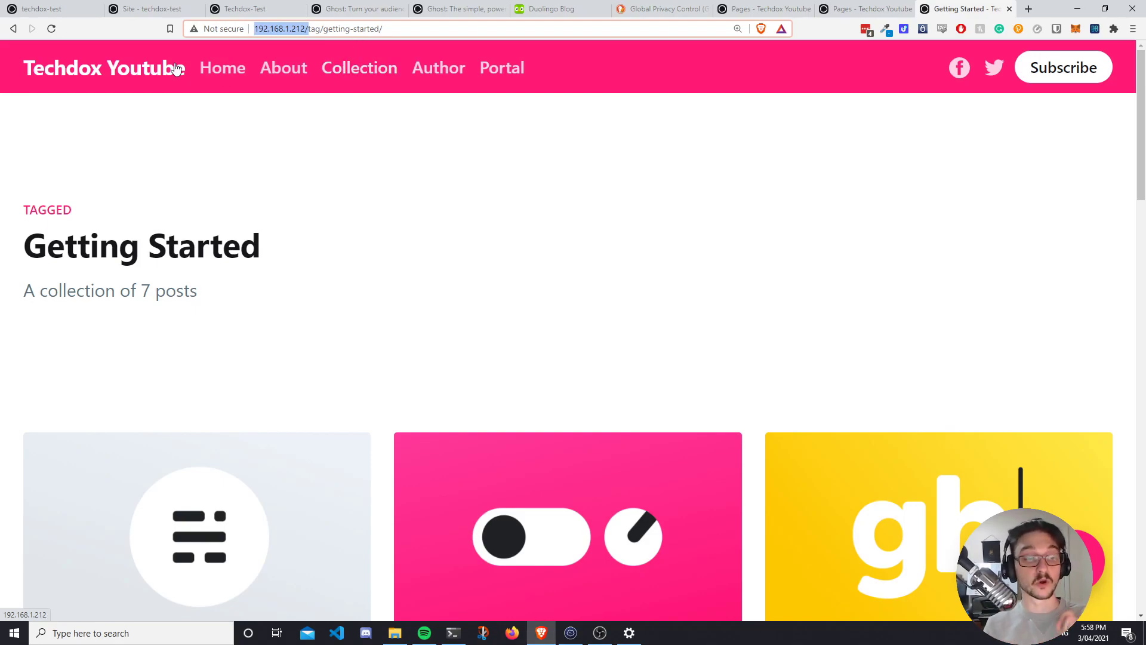
click(358, 72)
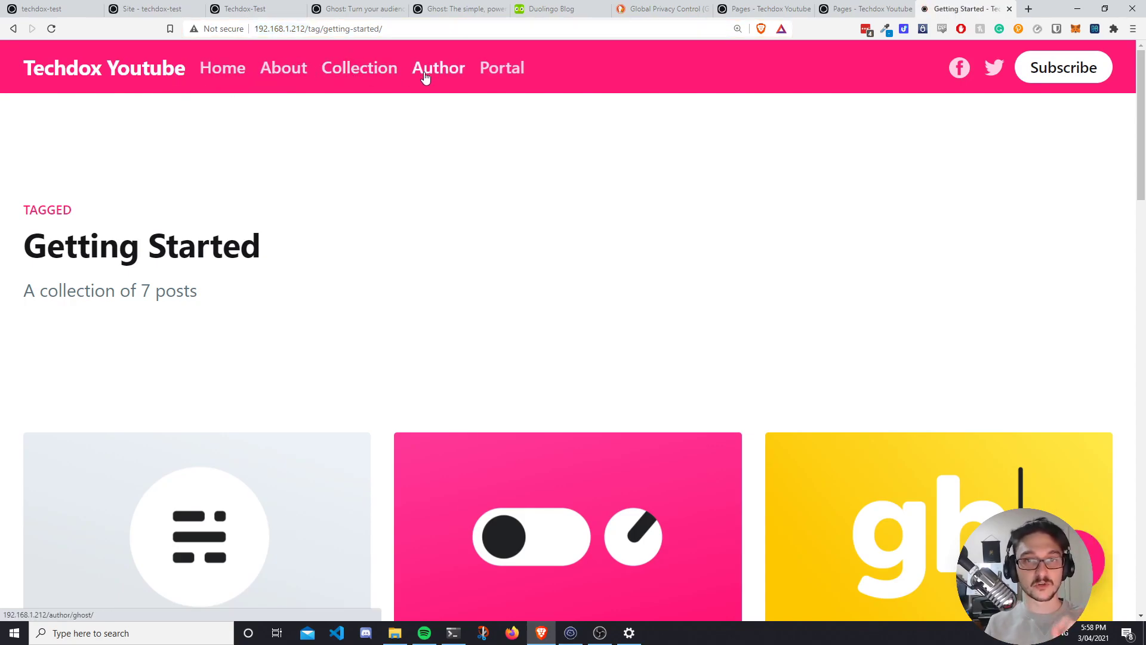
click(437, 71)
click(504, 70)
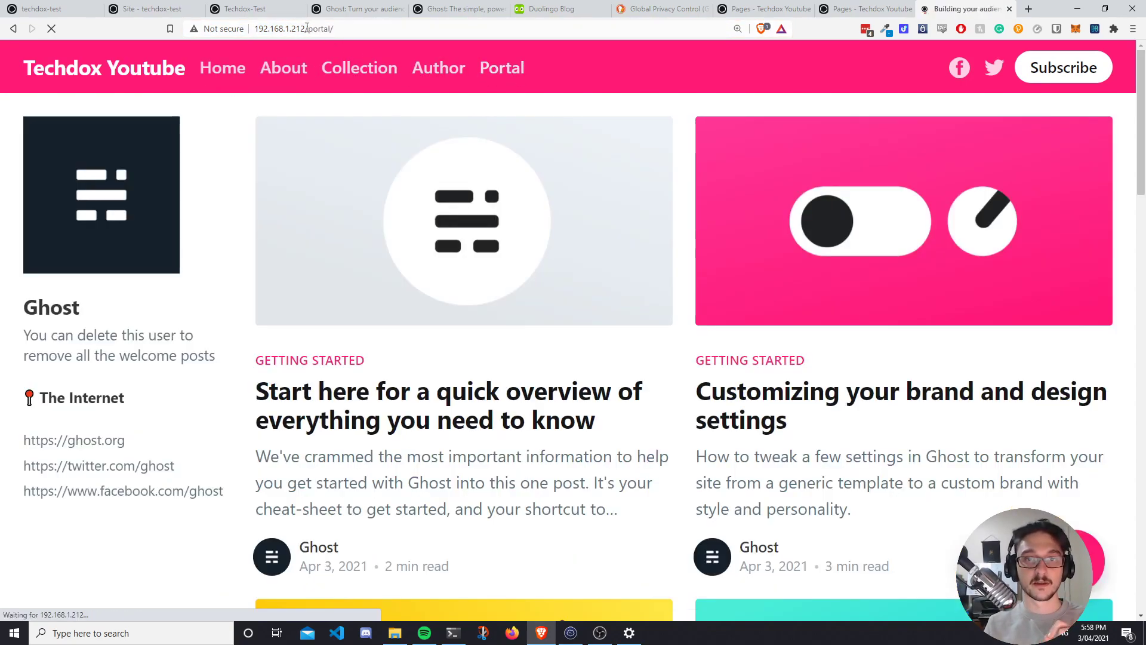
drag(305, 30, 256, 33)
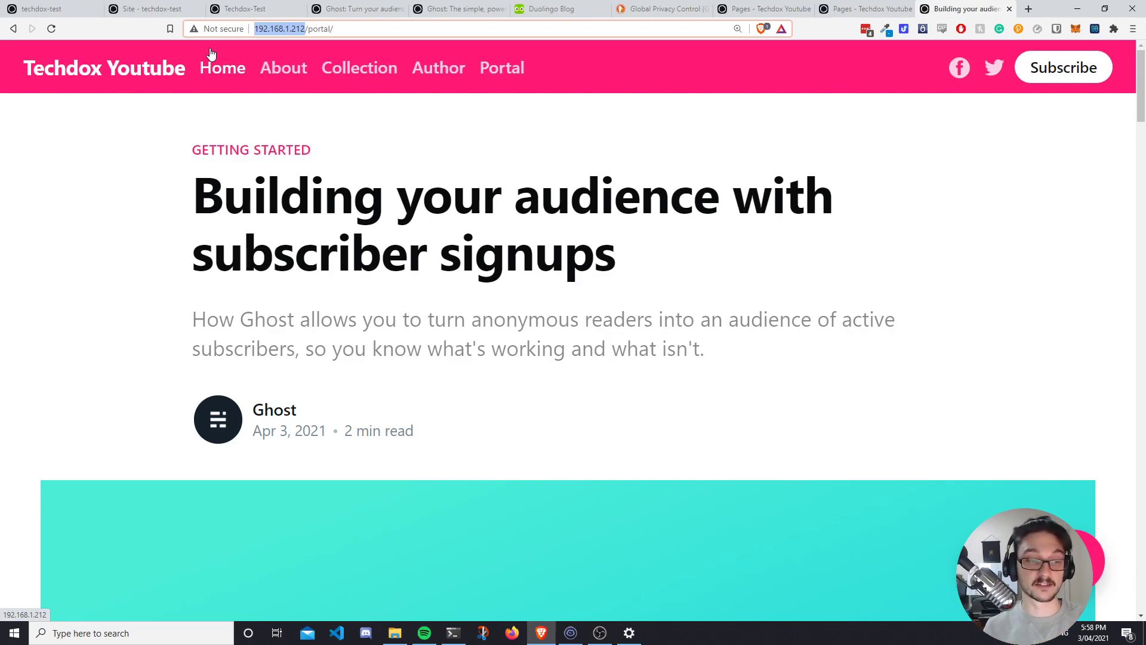
click(216, 69)
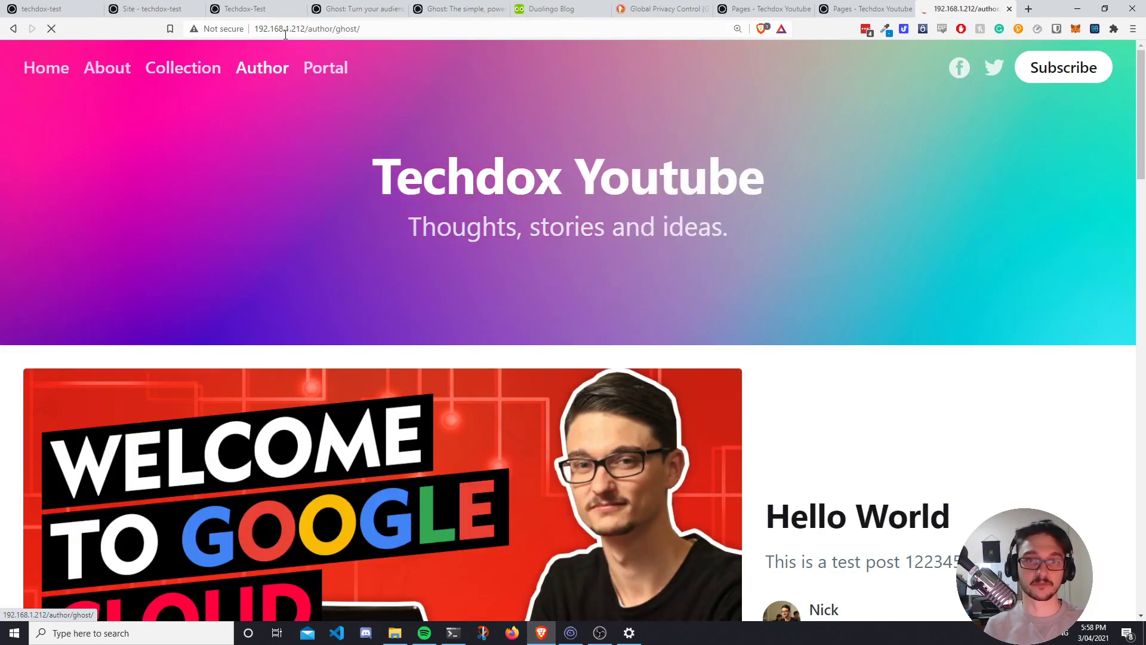
click(266, 67)
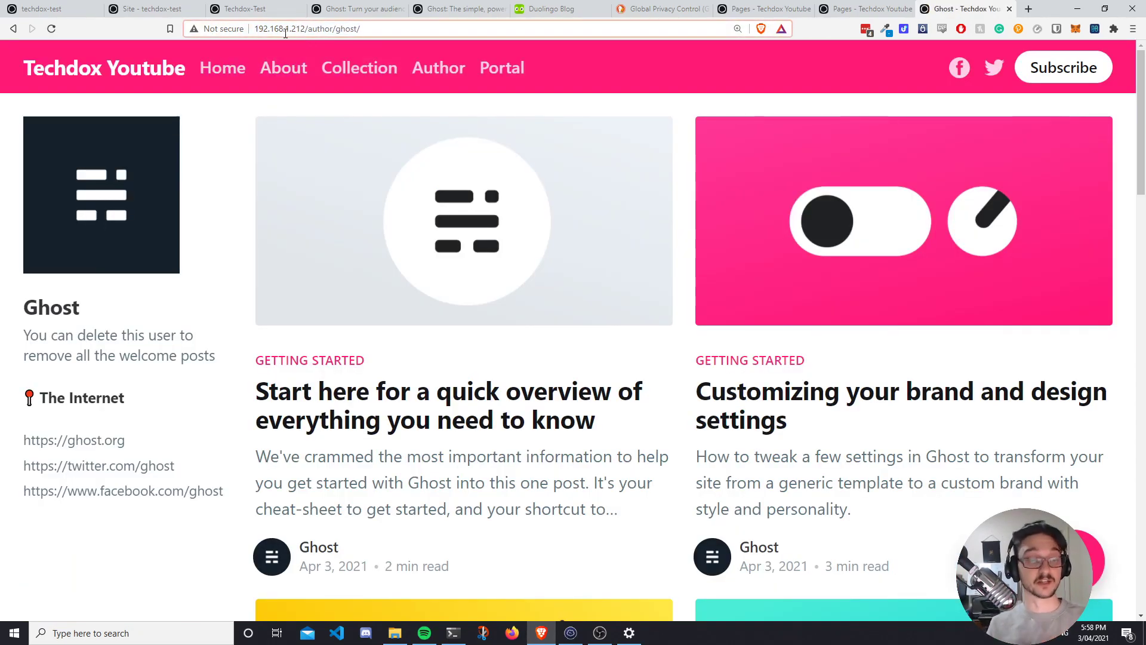
Load the admin Dashboard and open Theme settings to see Edition, Alto and London.
key(Delete)
key(Delete)
key(Delete)
key(Delete)
key(Delete)
key(Delete)
key(Delete)
key(Return)
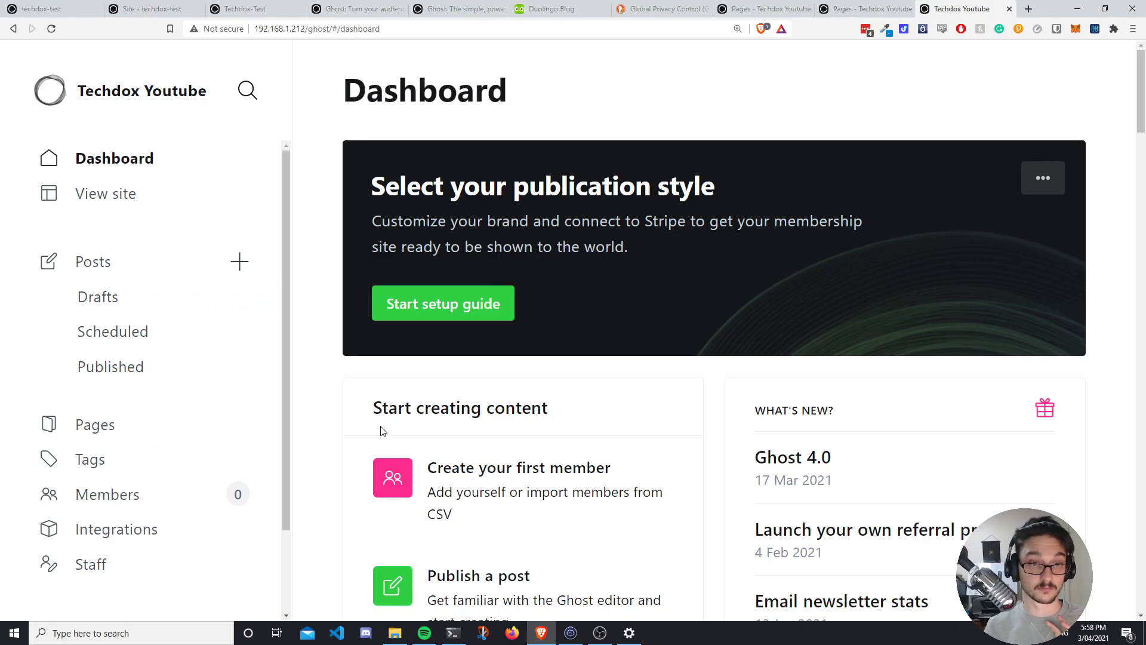
scroll(382, 430, down, 7)
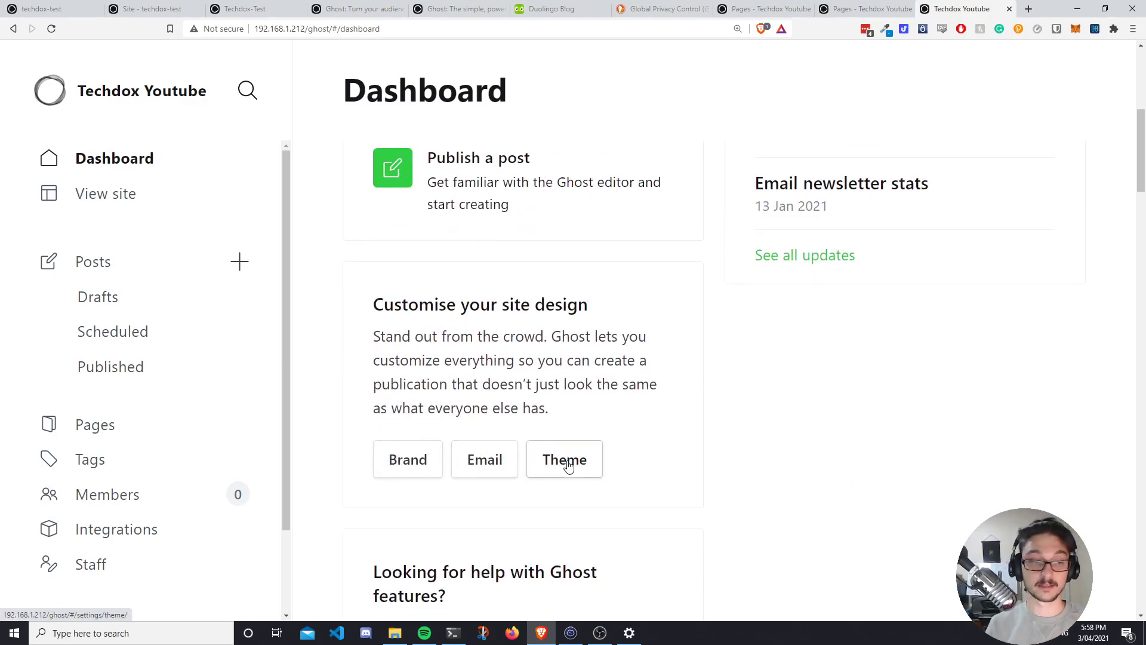
click(568, 467)
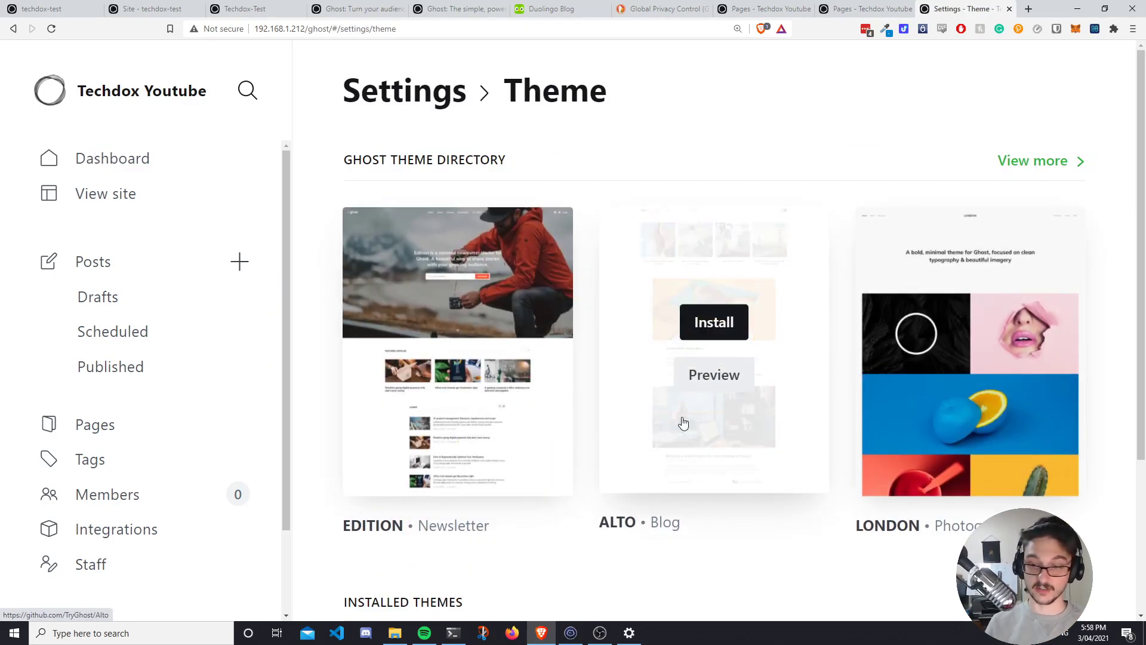
scroll(806, 525, down, 2)
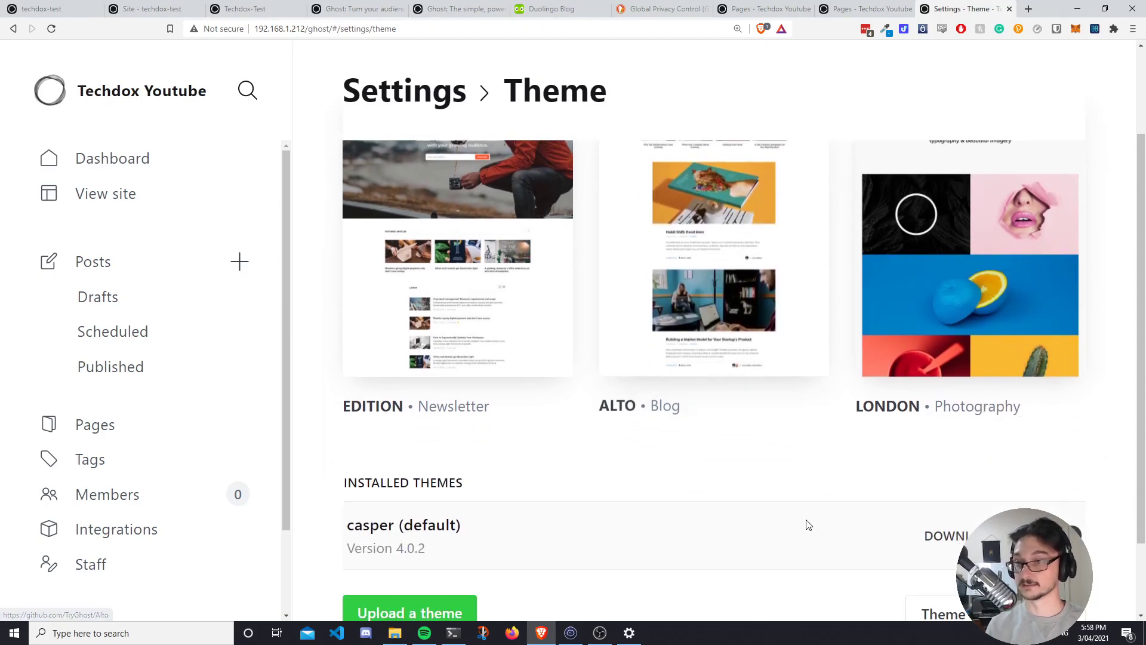
scroll(807, 525, up, 2)
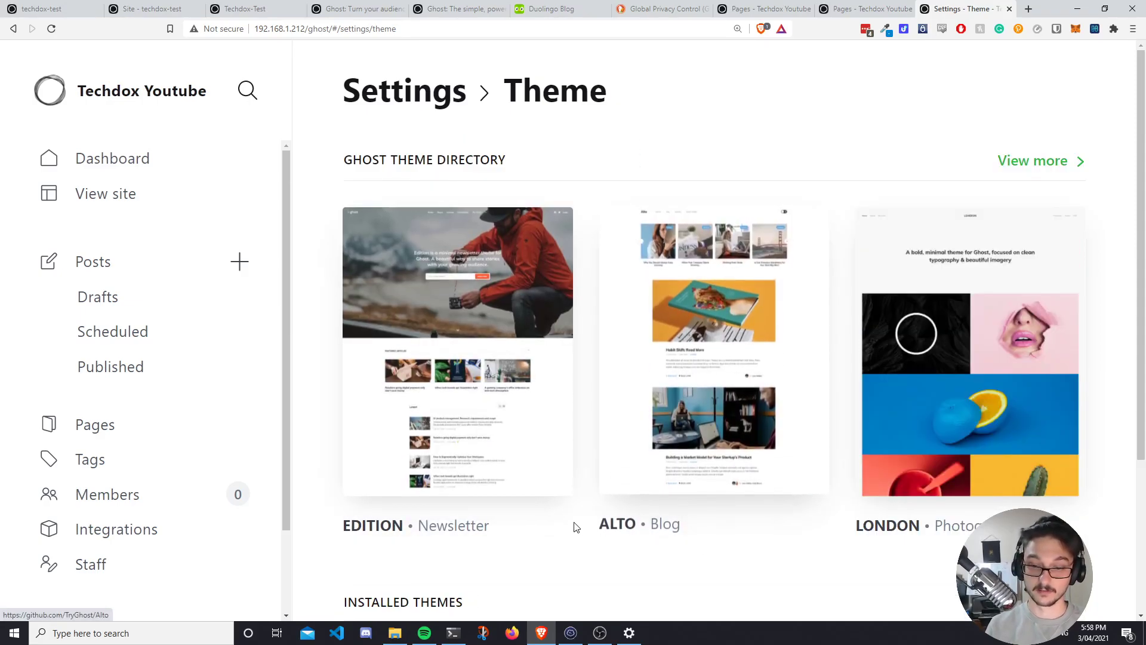
Install Edition 1.0.0 from the theme directory, confirm it, and make it the active theme.
mouse_move(504, 353)
click(467, 323)
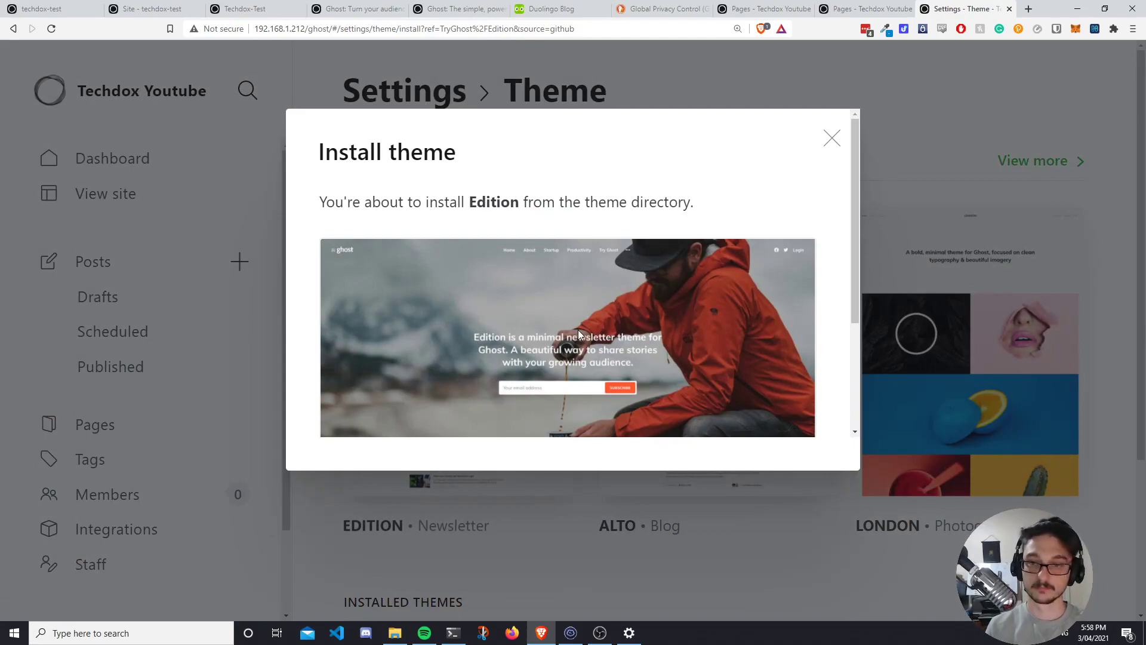
scroll(642, 386, down, 3)
click(758, 420)
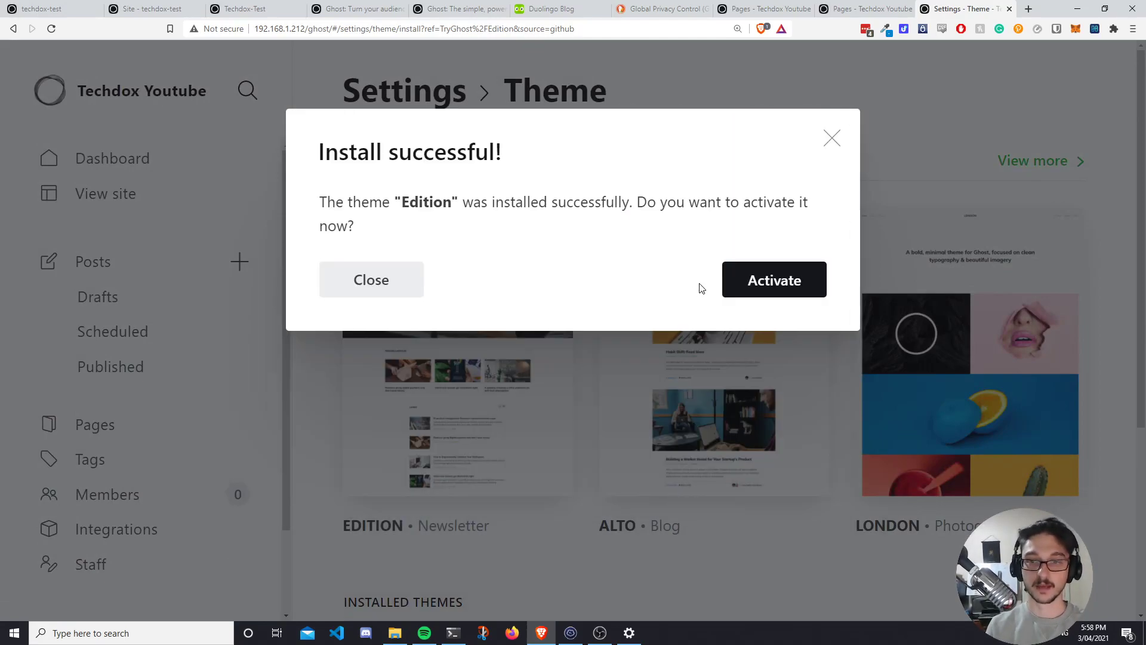
click(764, 283)
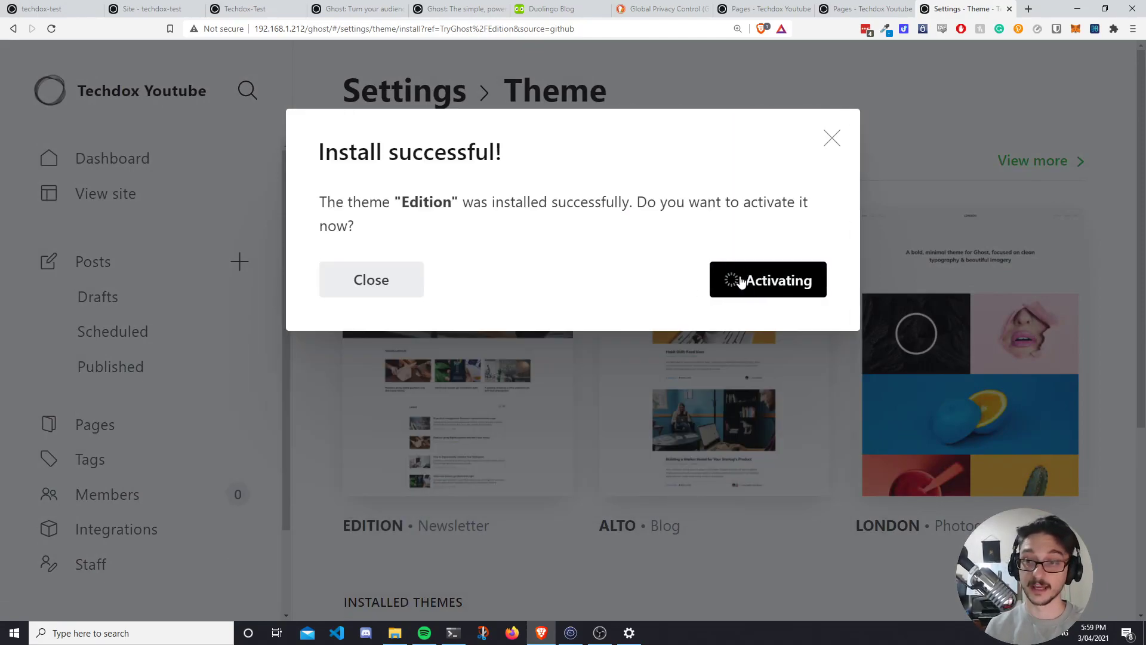
scroll(578, 468, down, 5)
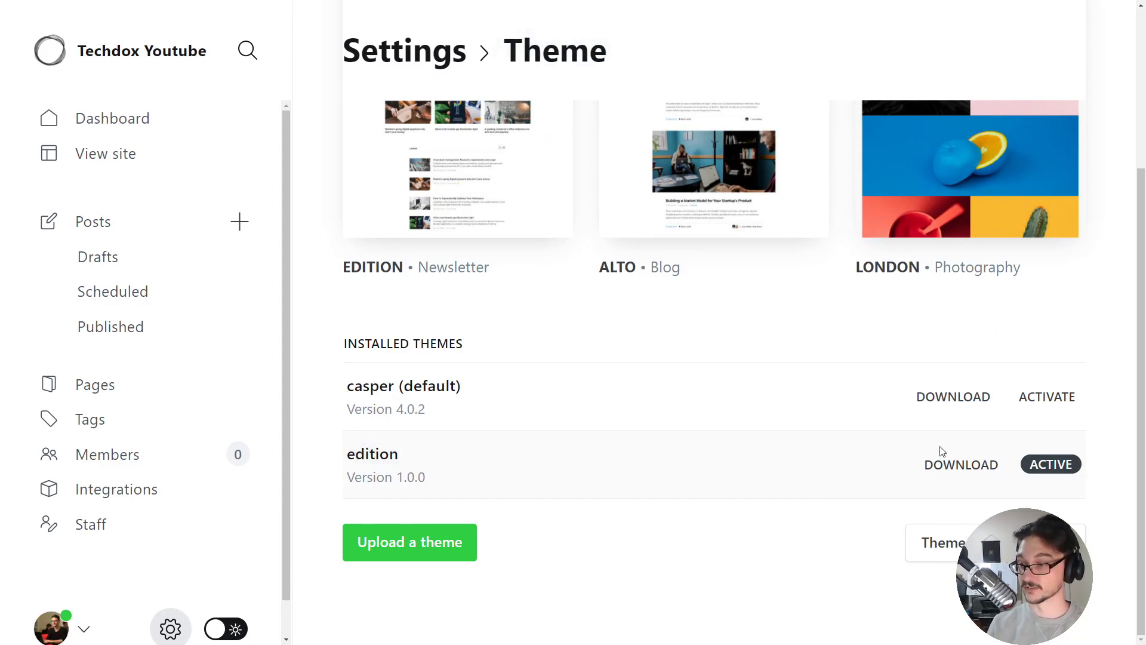
scroll(1037, 472, up, 3)
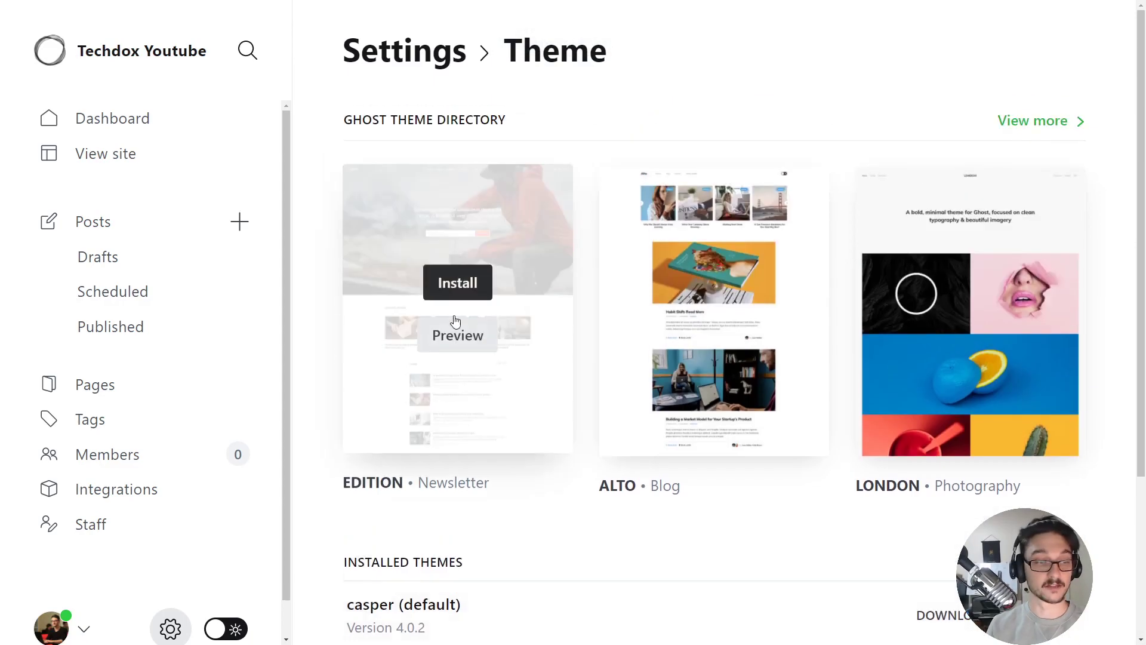
click(239, 155)
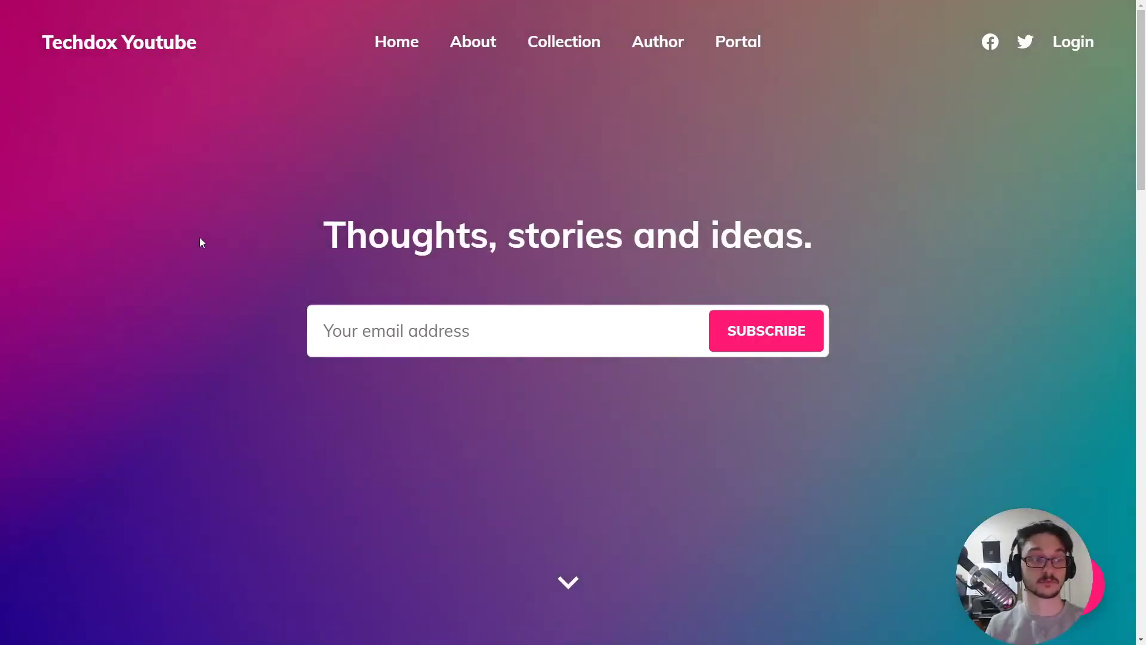
scroll(267, 272, down, 10)
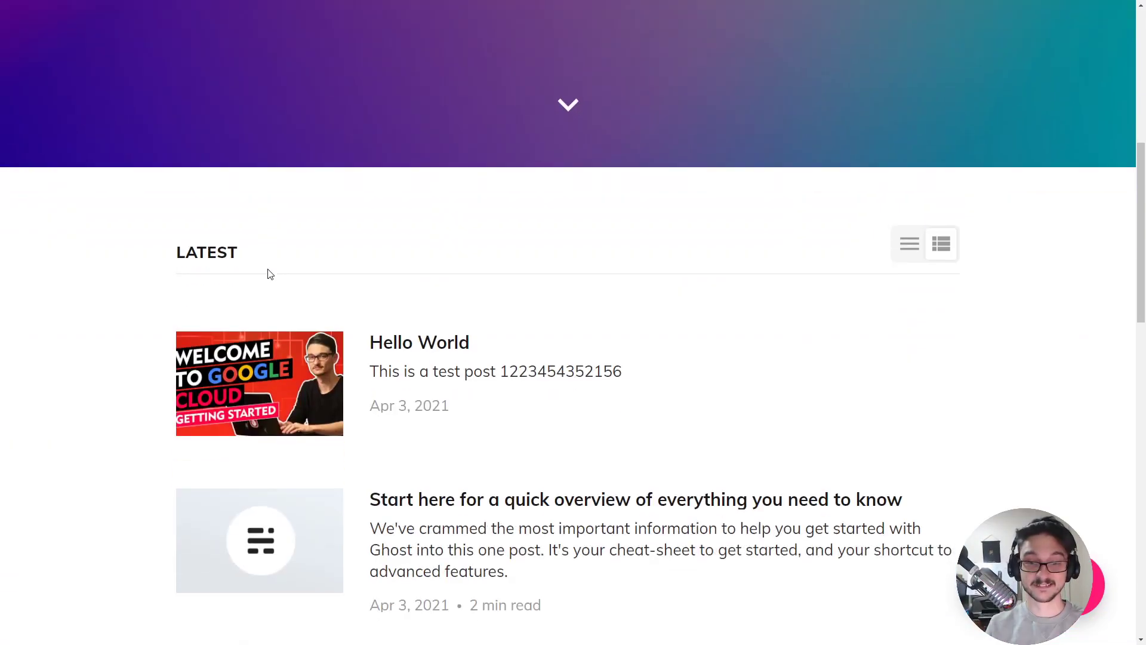
scroll(266, 274, up, 10)
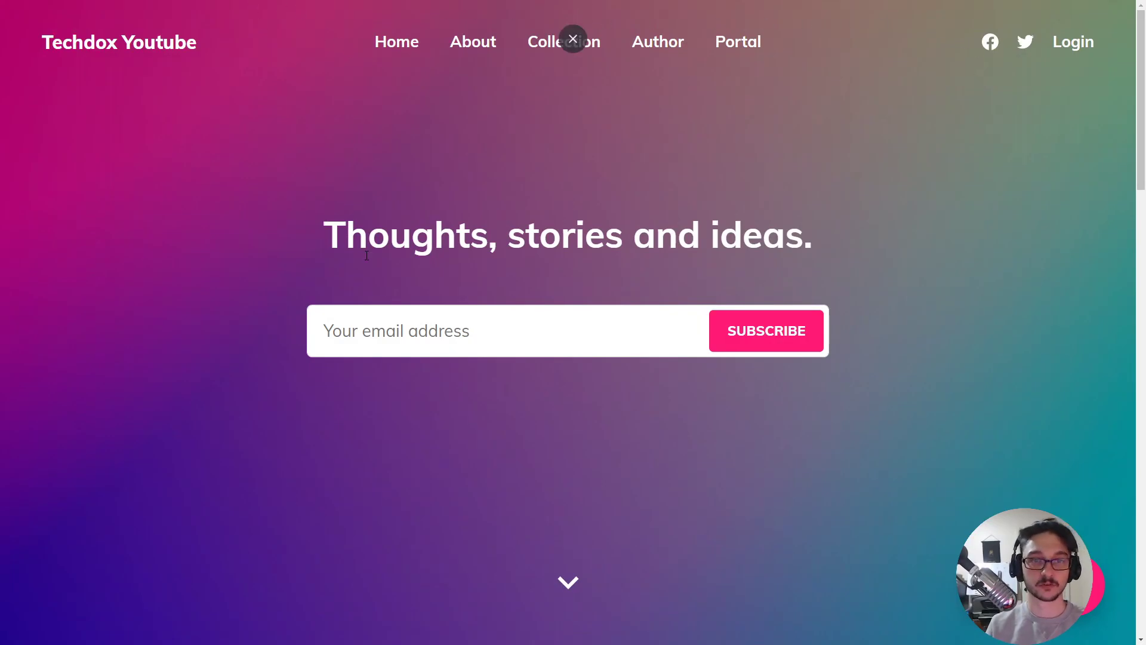
Leave full screen and reopen the Theme settings from the Dashboard.
key(alt+Tab)
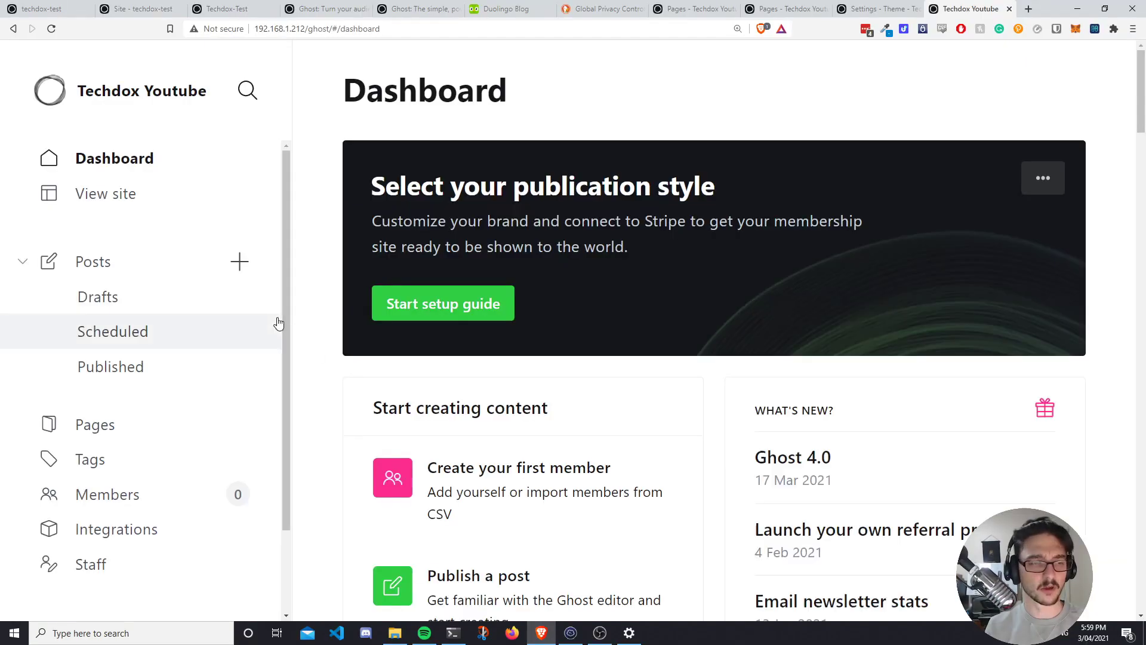
scroll(486, 503, down, 5)
click(549, 525)
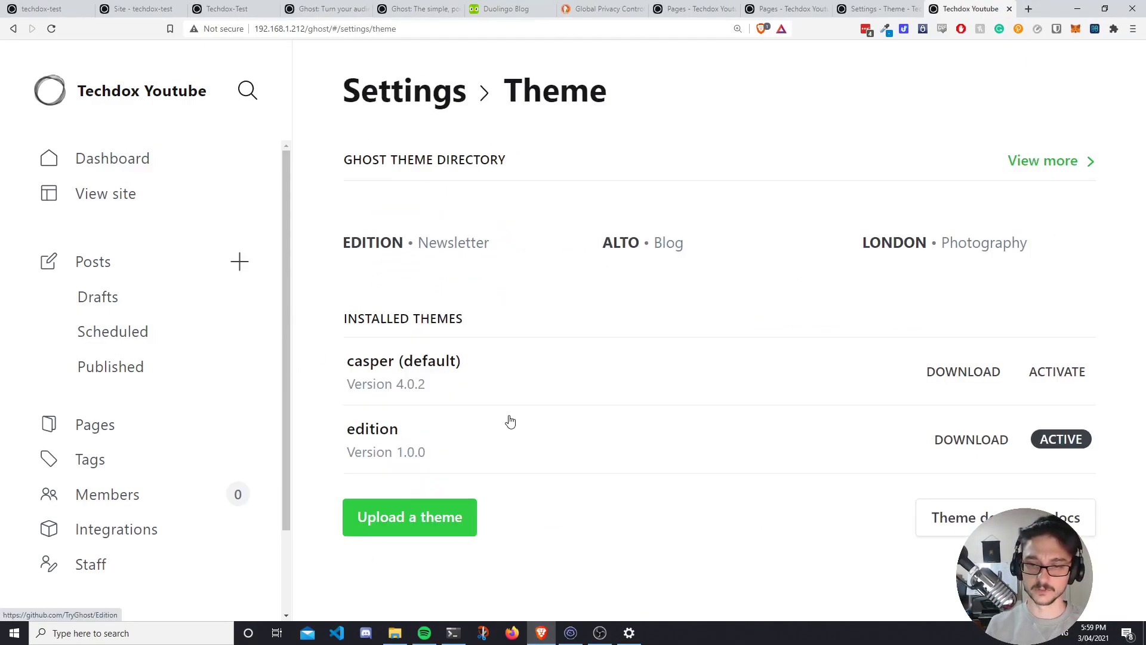
scroll(526, 388, down, 4)
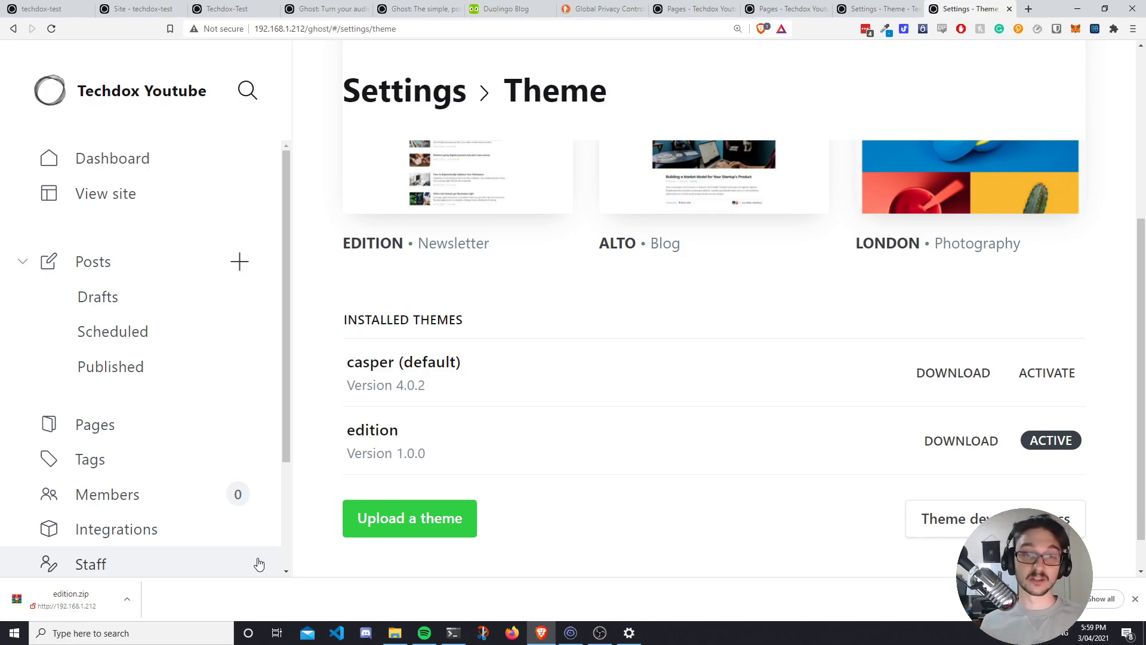
scroll(453, 434, up, 5)
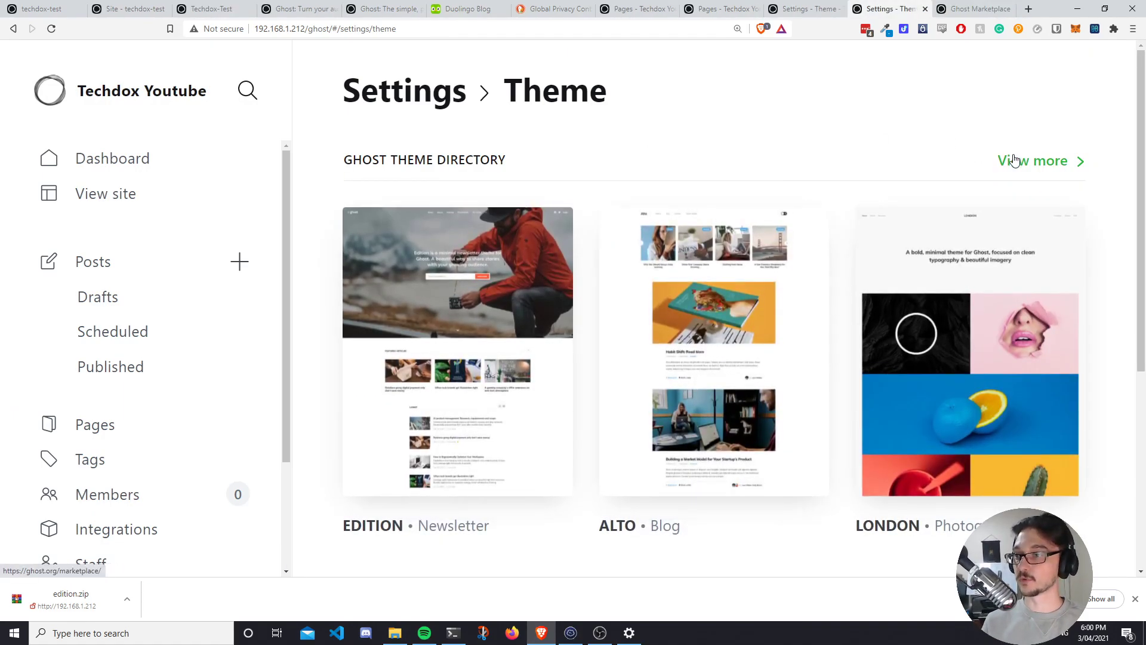
Open the Ghost Marketplace and browse its overview page in full screen.
click(1041, 165)
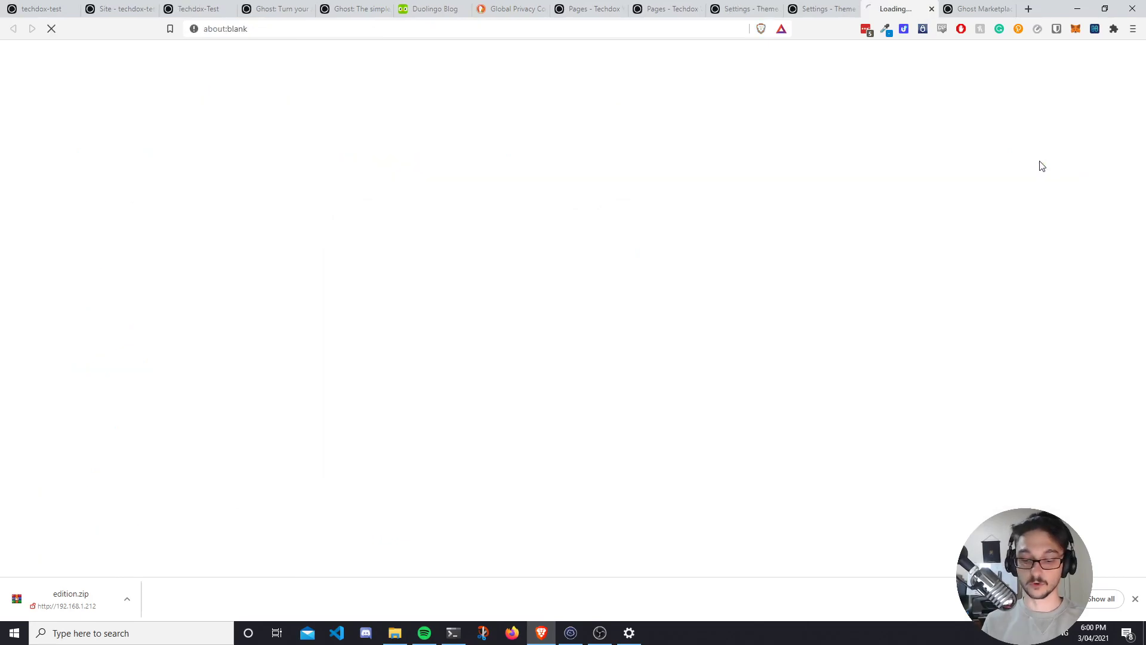
key(F11)
scroll(333, 290, down, 3)
scroll(389, 272, up, 4)
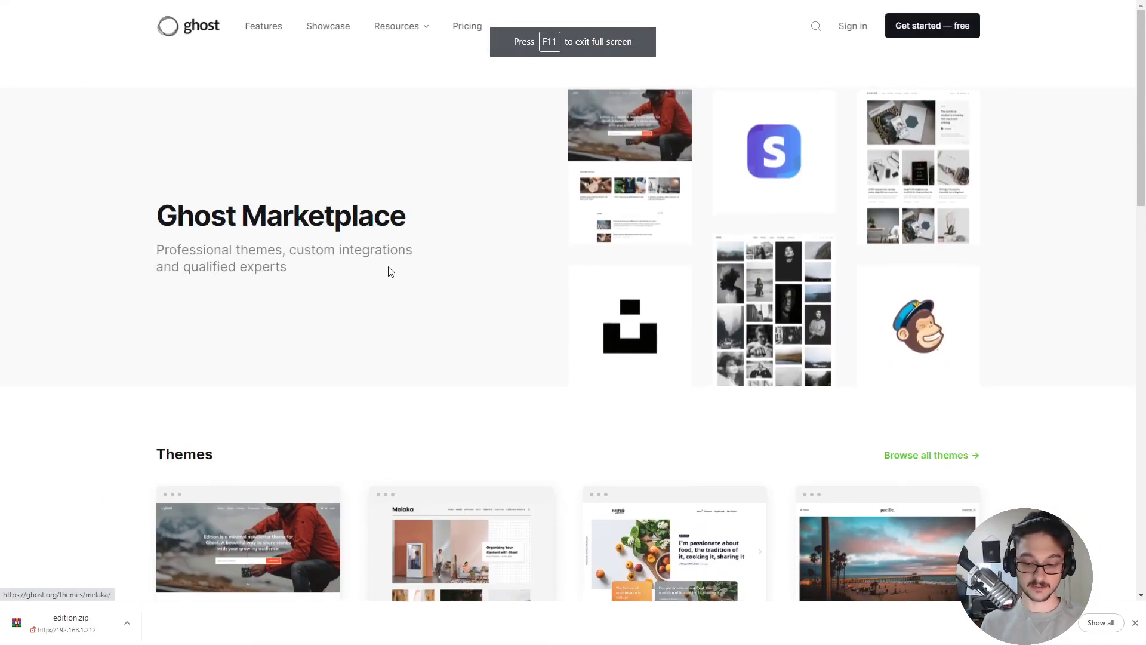
key(F11)
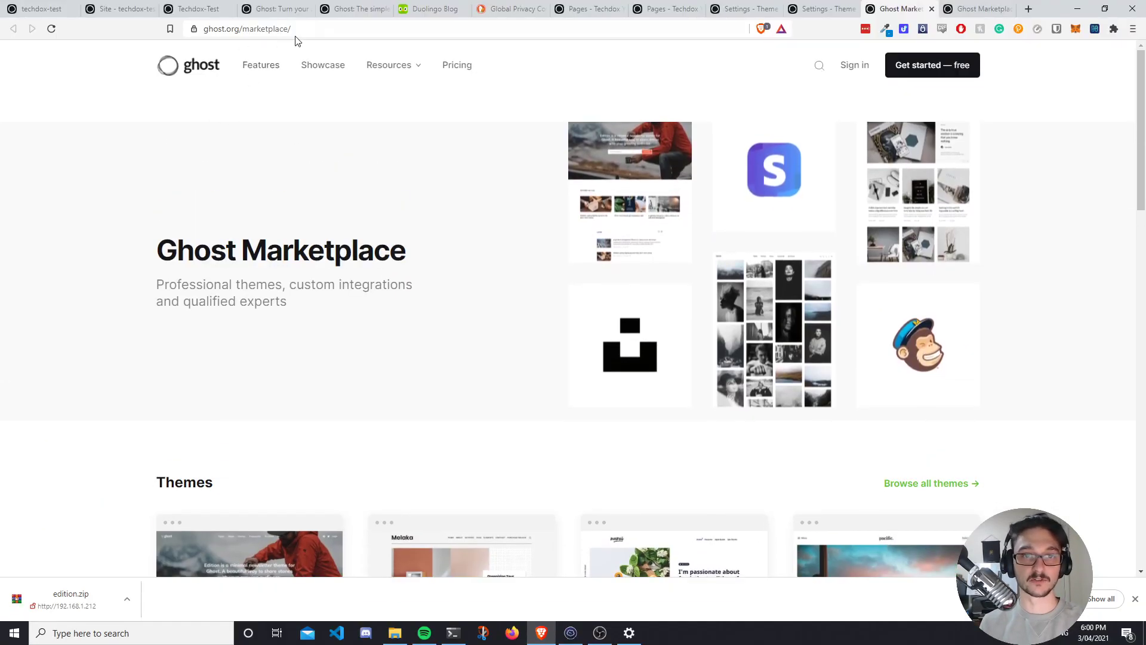
click(302, 30)
key(F11)
scroll(374, 260, down, 3)
scroll(382, 266, down, 7)
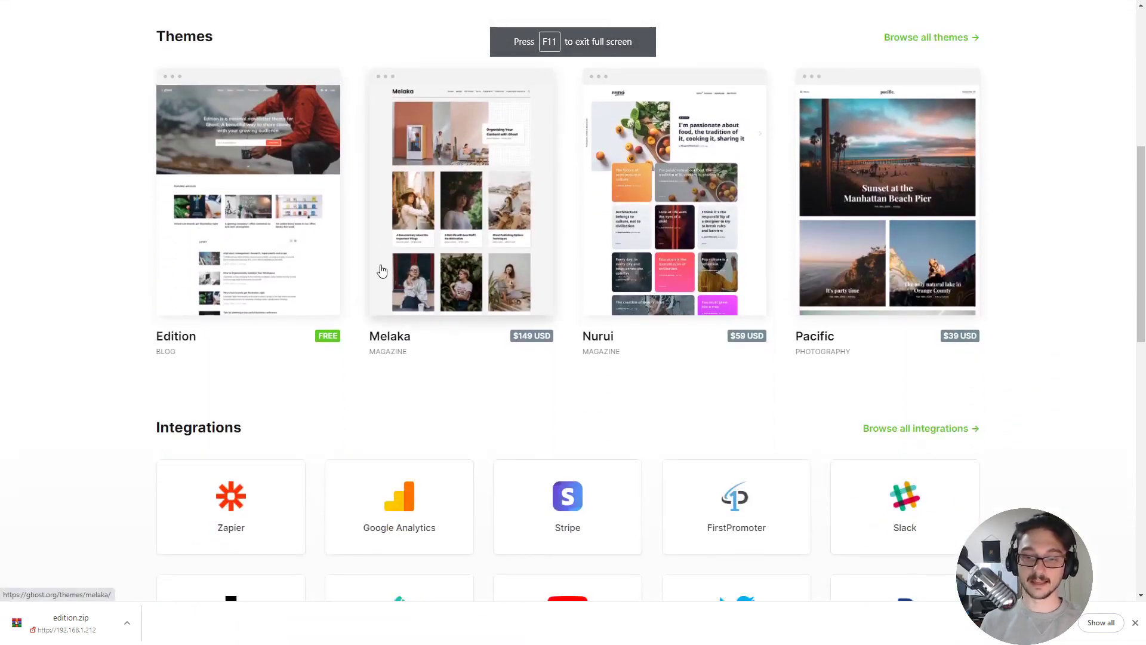
scroll(503, 306, up, 2)
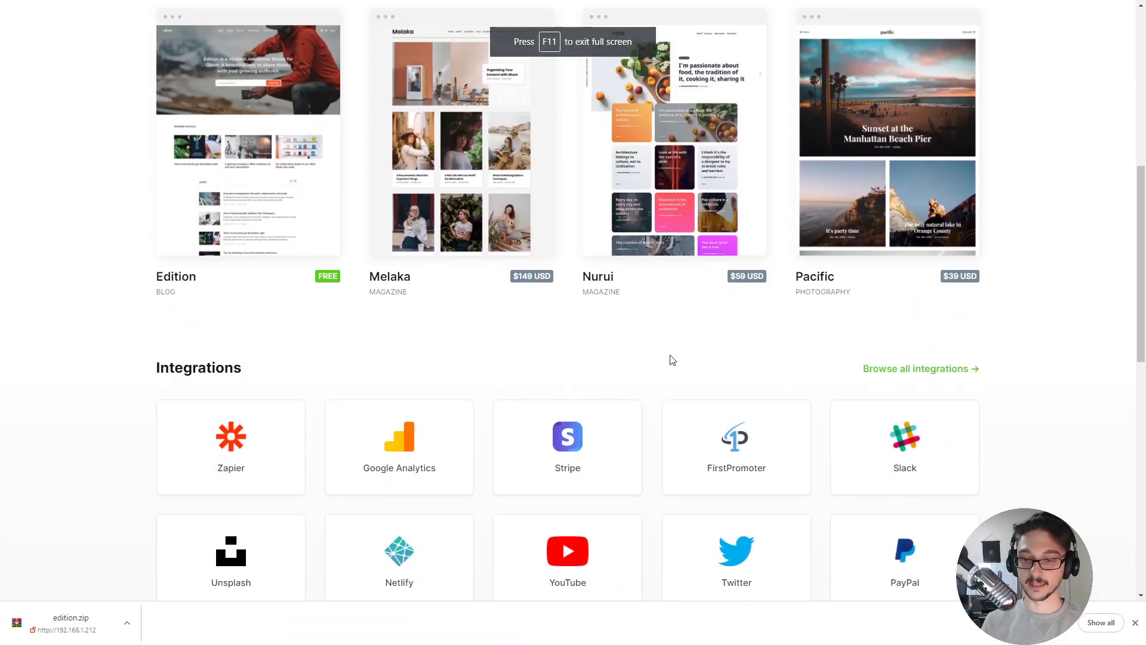
scroll(560, 351, down, 3)
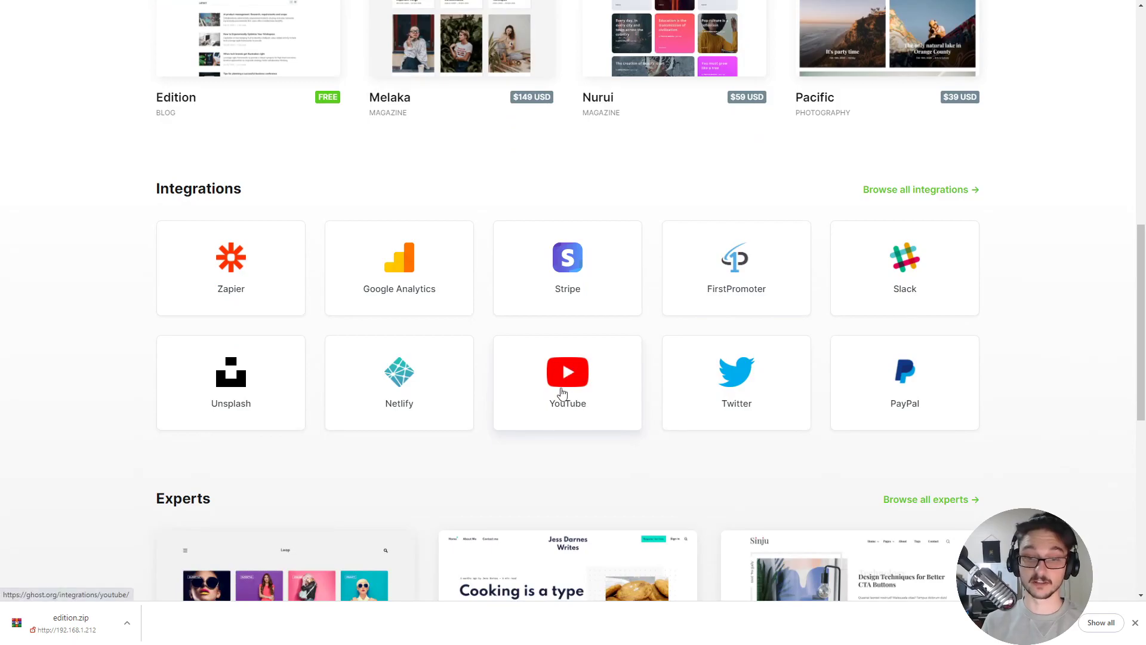
Read the YouTube integration guide, then return to the marketplace overview.
click(566, 375)
scroll(464, 267, up, 4)
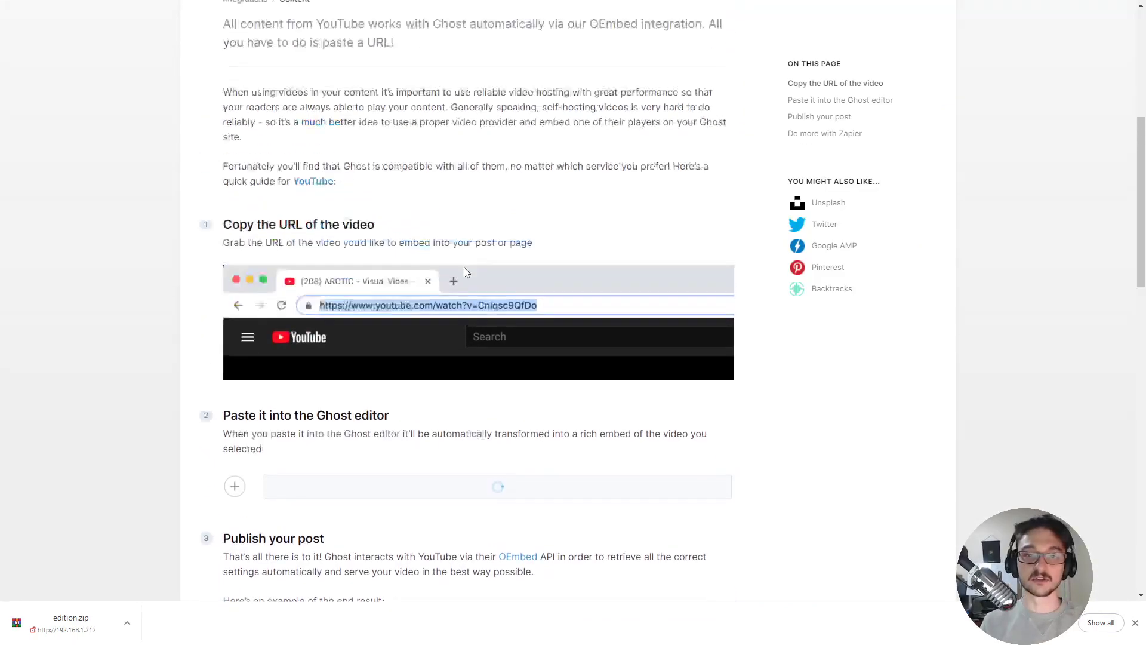
scroll(481, 316, down, 8)
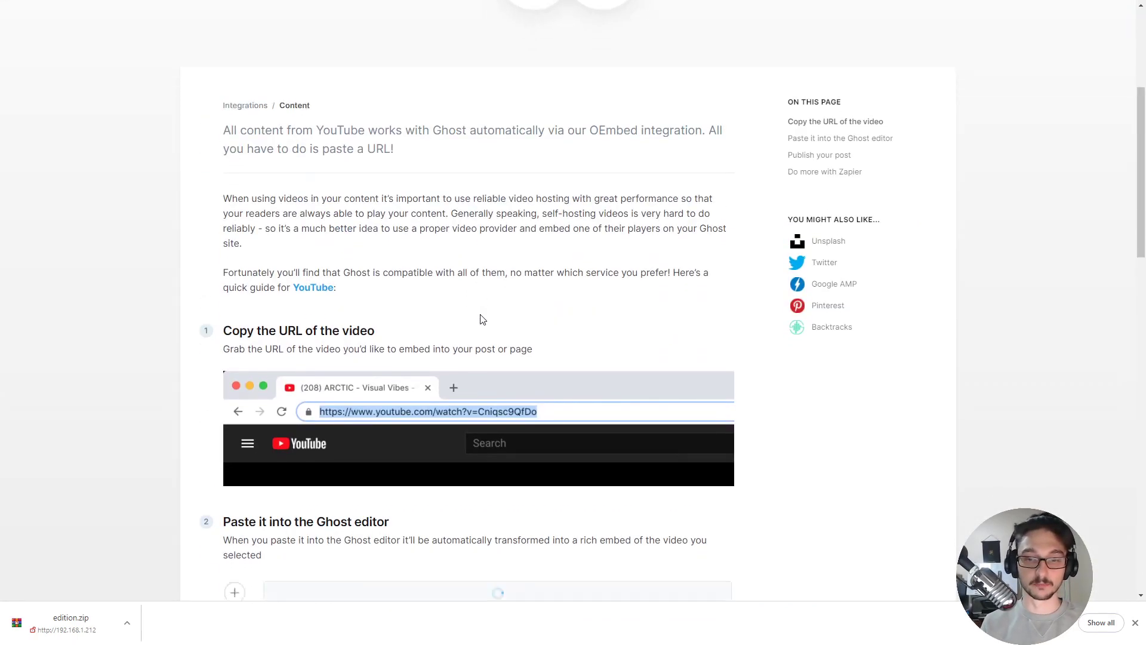
scroll(418, 320, down, 5)
scroll(415, 319, up, 15)
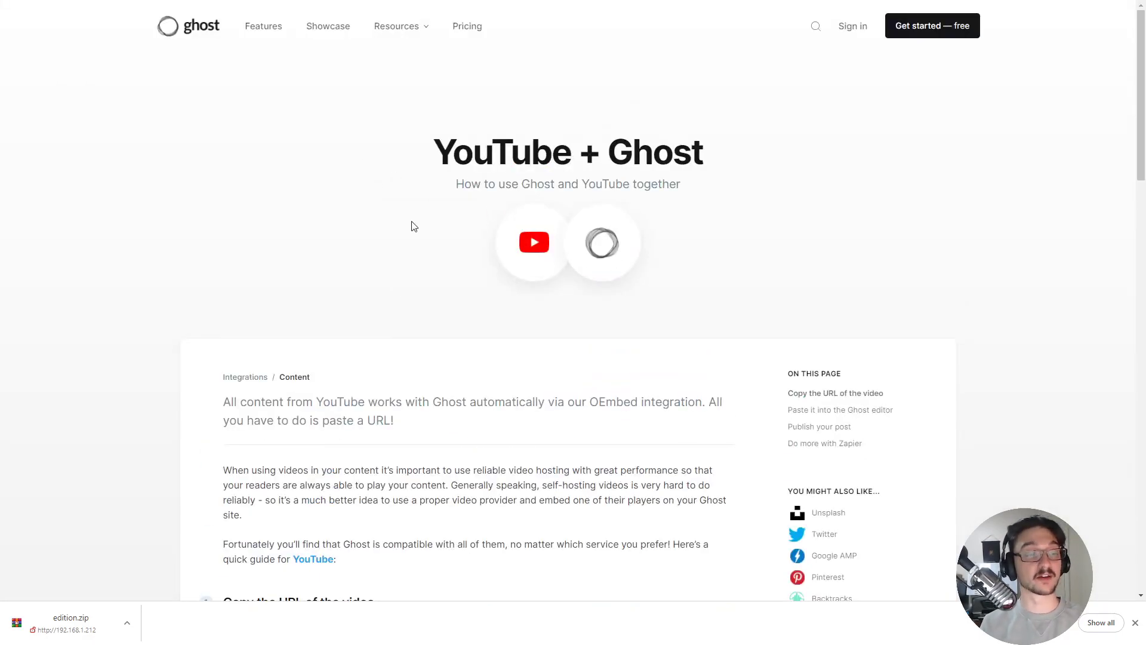
key(alt+Left)
scroll(478, 298, up, 5)
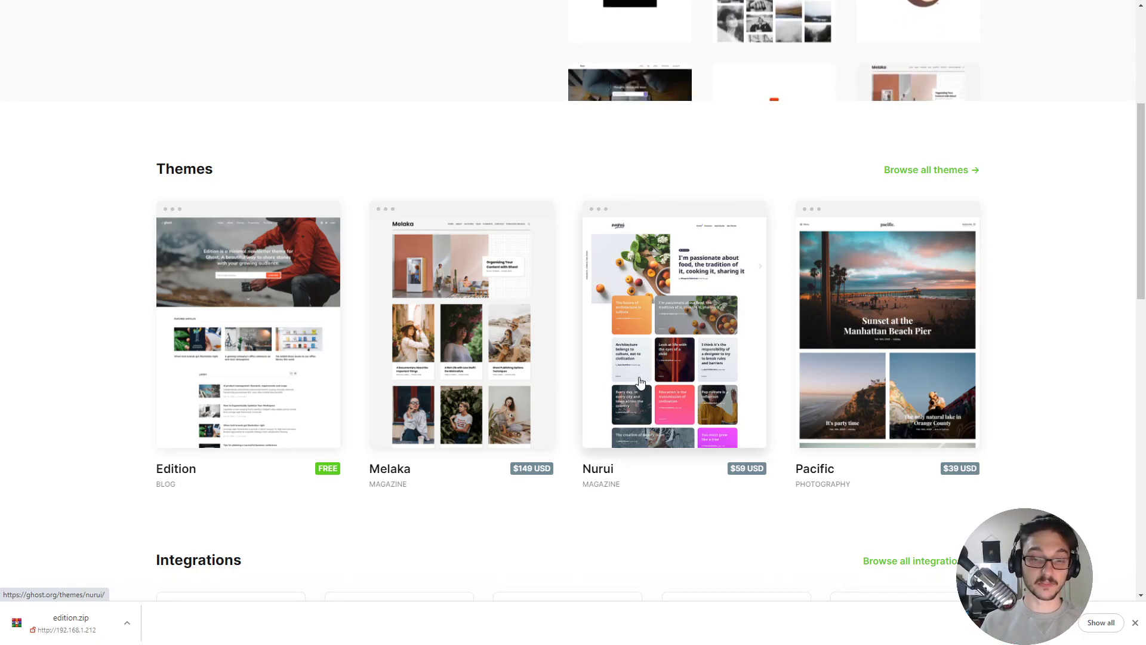
Open the complete themes listing and filter it to Free themes.
click(931, 170)
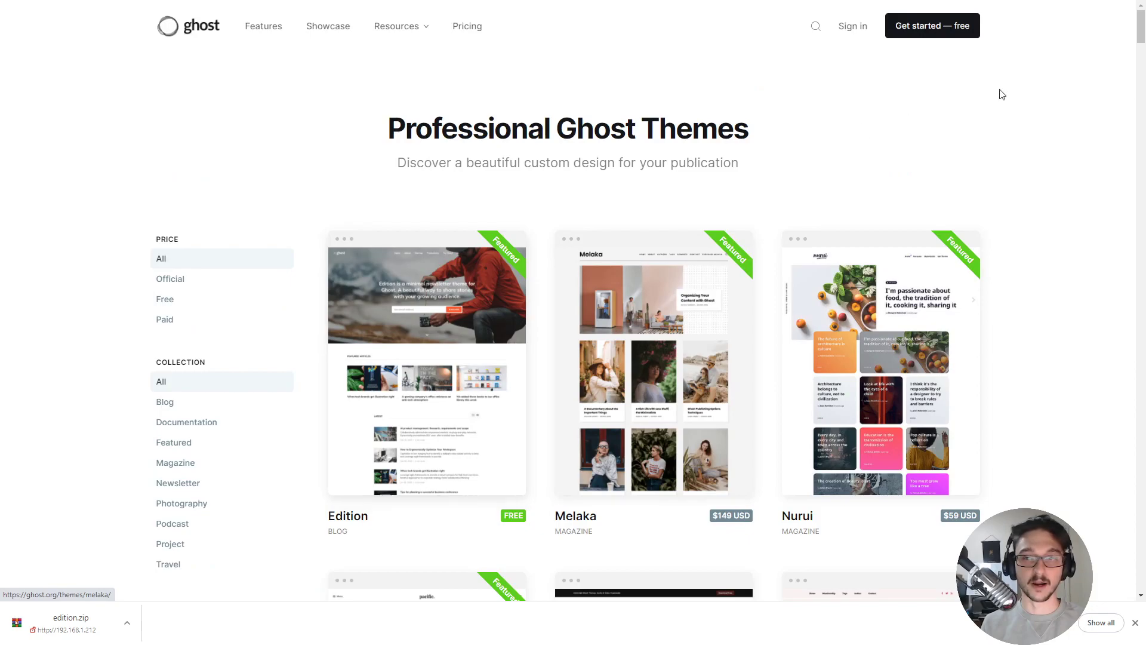
click(167, 300)
scroll(533, 384, down, 4)
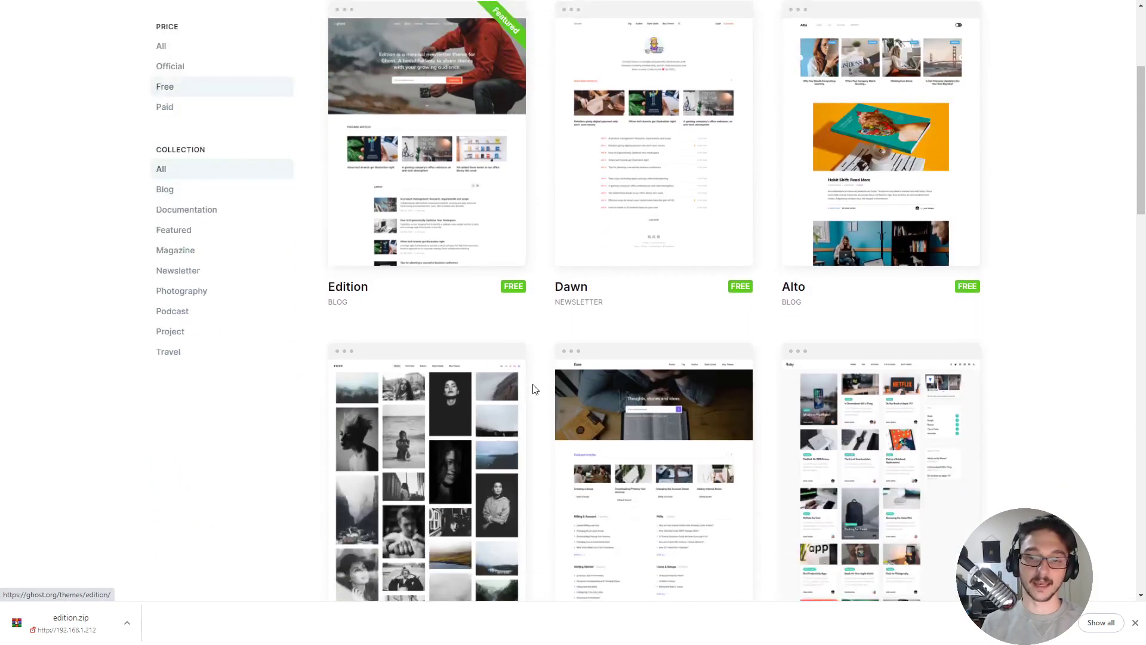
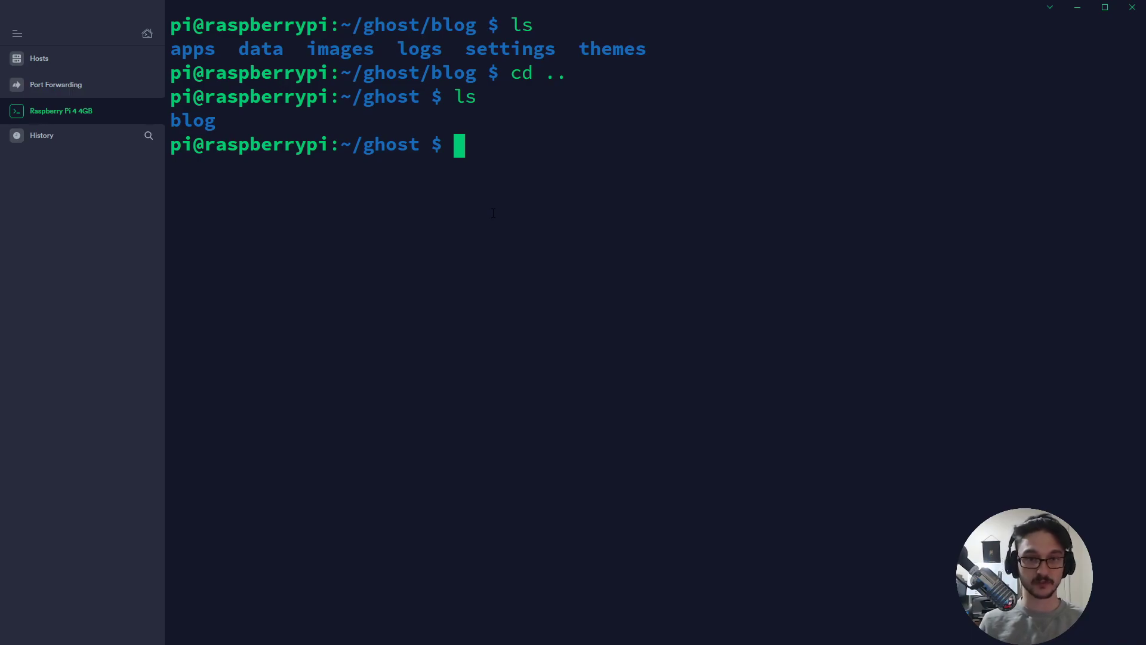
Run clear, cd blog/ and ls to show the apps, data, images, logs, settings and themes folders.
text(clear)
key(Return)
text(c)
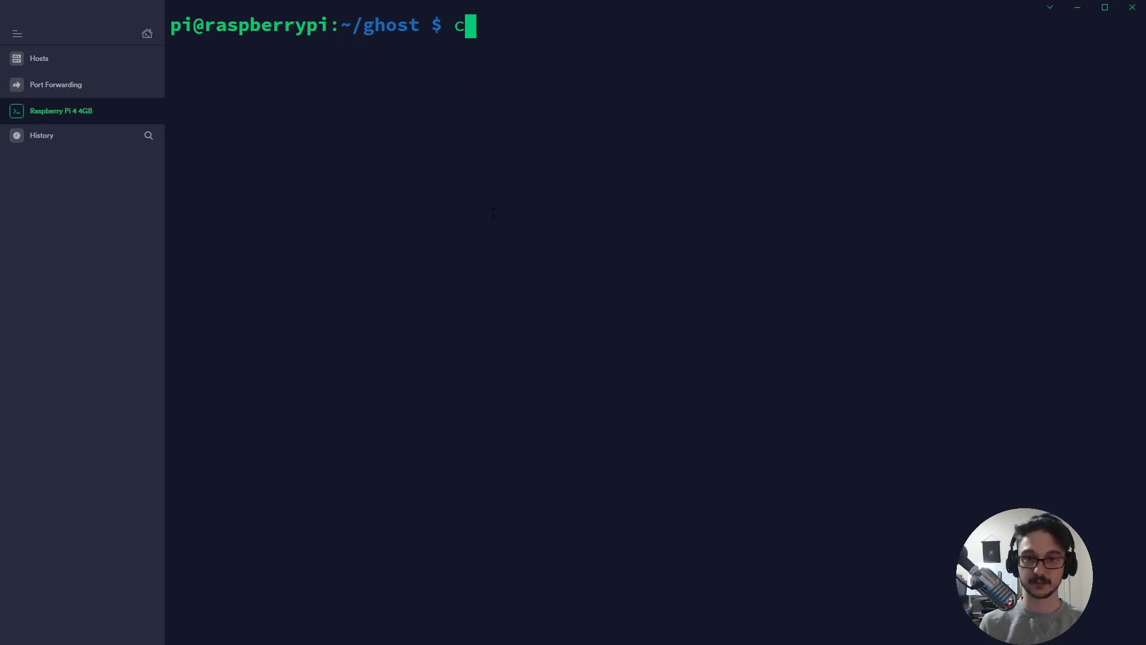
text(d blog/)
key(Return)
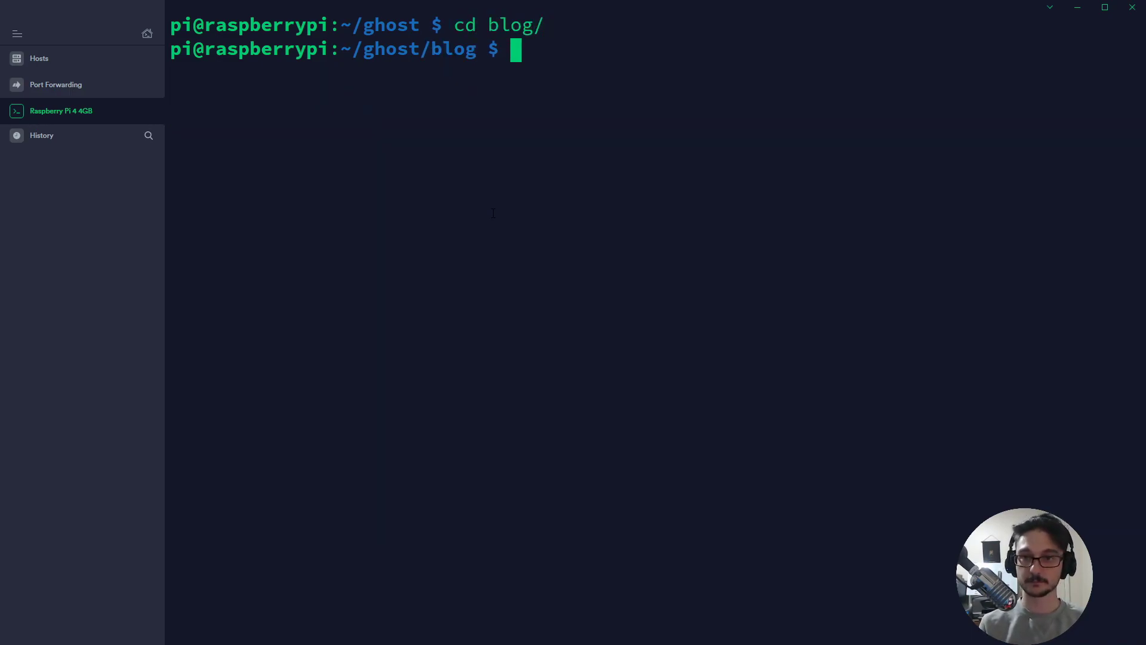
text(ls)
key(Return)
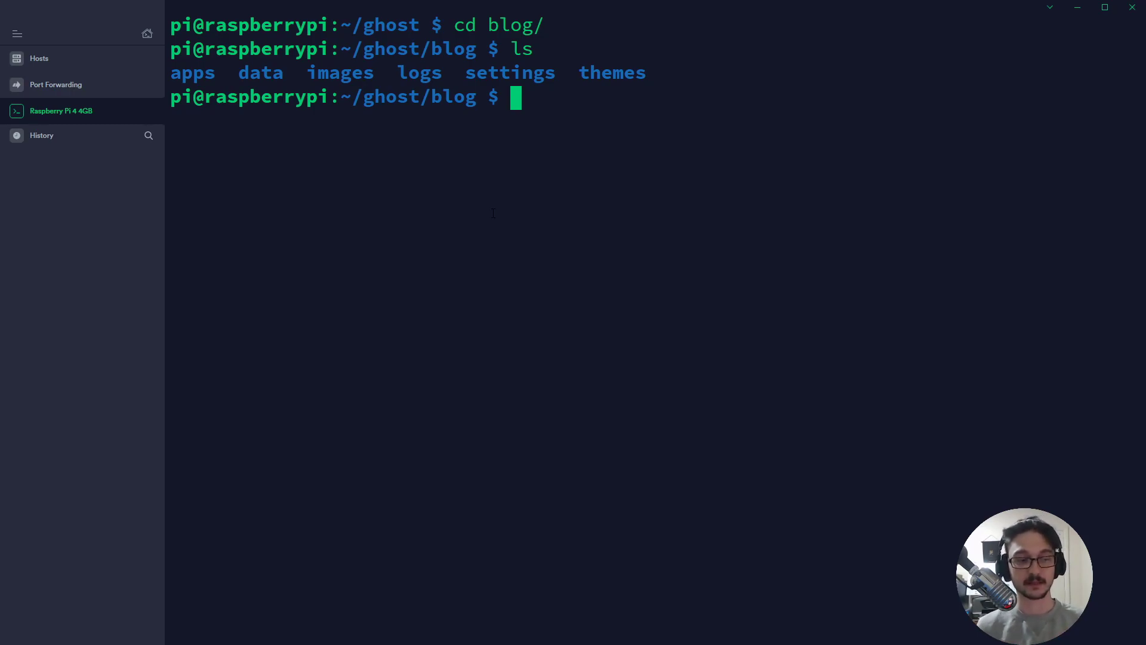
text(cd)
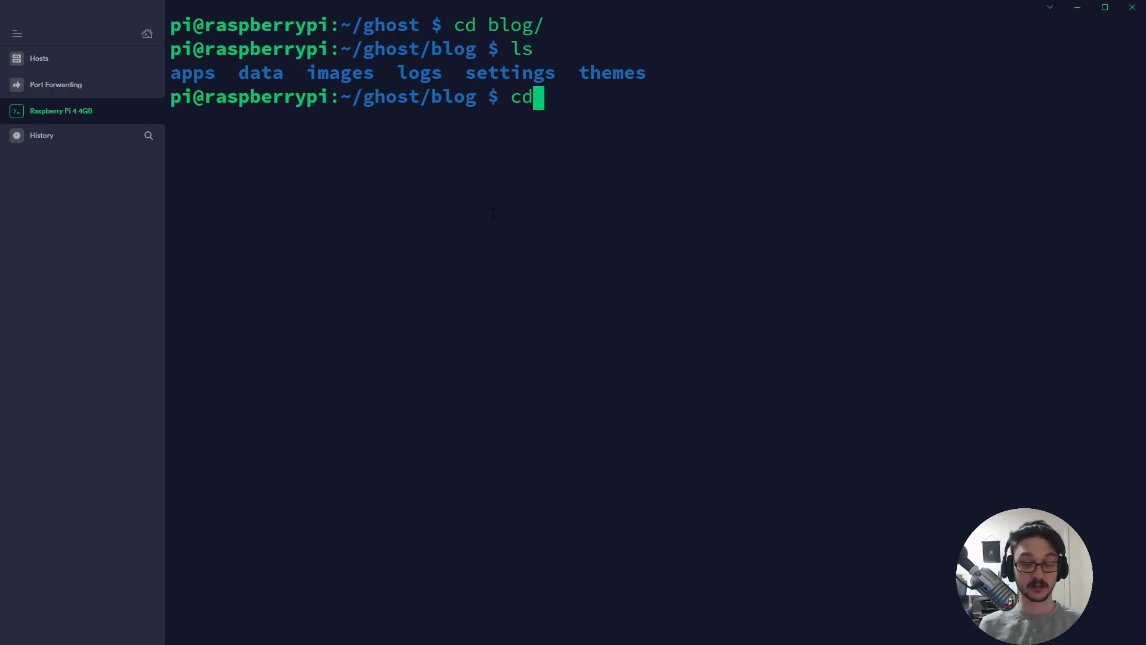
key(BackSpace)
key(BackSpace)
text(sudo docker run -d --name ghost -e url=http://192.168.1.212 -p 80:2368 -v /home/pi/ghost/blog:/var/lib/ghost/content ghost:alpine)
key(Left)
key(Left)
key(Left)
key(Left)
key(Left)
key(Left)
key(Left)
key(Left)
key(Left)
key(Left)
key(Left)
key(Left)
key(Left)
key(Left)
key(Left)
key(Left)
key(Left)
key(Left)
key(Left)
key(Left)
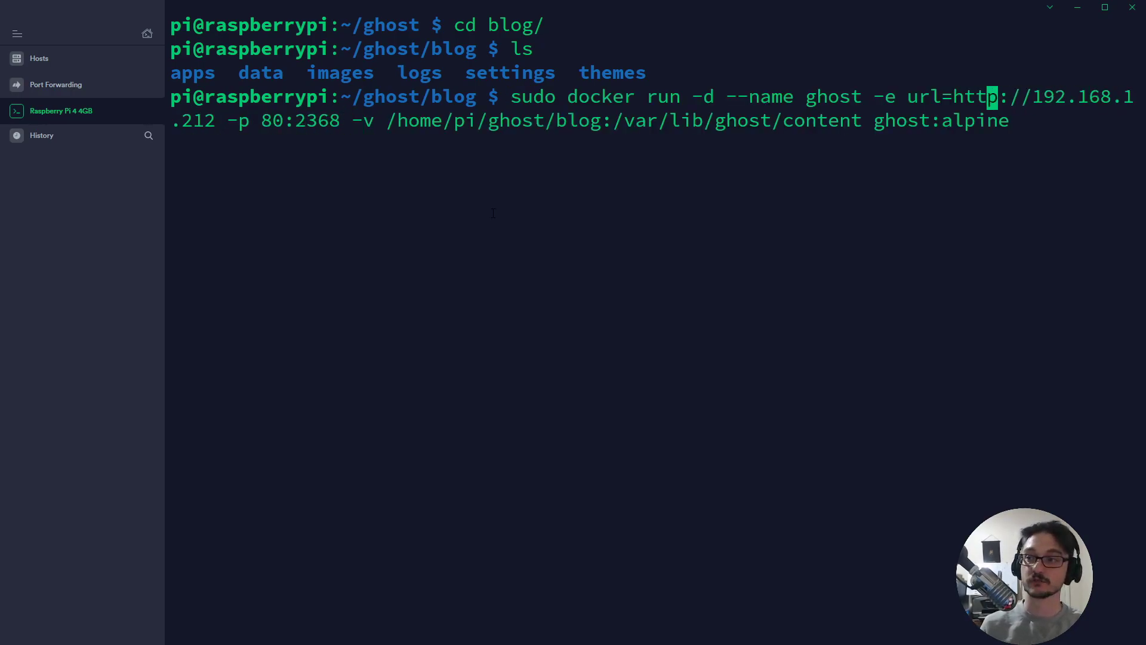
key(Right)
key(Right)
key(Right)
key(Right)
key(Right)
key(Right)
key(Right)
key(Right)
key(Right)
key(Right)
key(Right)
key(Right)
key(Right)
key(Right)
key(Right)
key(Right)
key(Right)
key(Right)
key(Right)
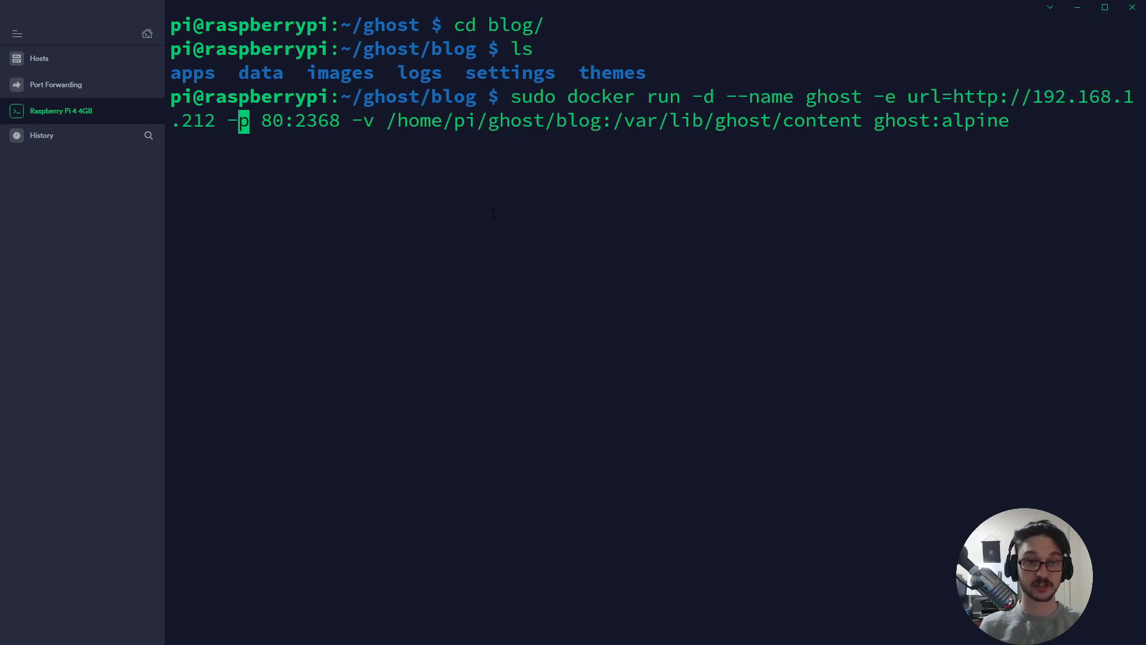
key(Left)
key(Left)
key(BackSpace)
key(BackSpace)
key(BackSpace)
key(BackSpace)
key(BackSpace)
key(BackSpace)
key(BackSpace)
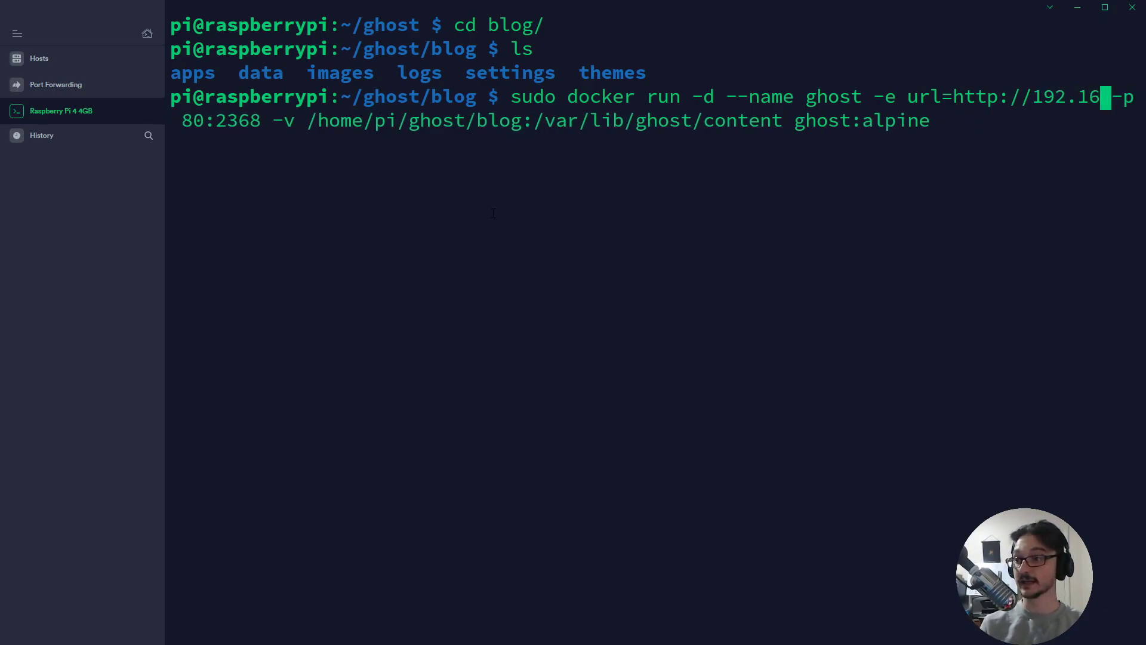
key(BackSpace)
key(BackSpace)
key(BackSpace)
key(BackSpace)
key(BackSpace)
key(BackSpace)
key(BackSpace)
key(BackSpace)
key(BackSpace)
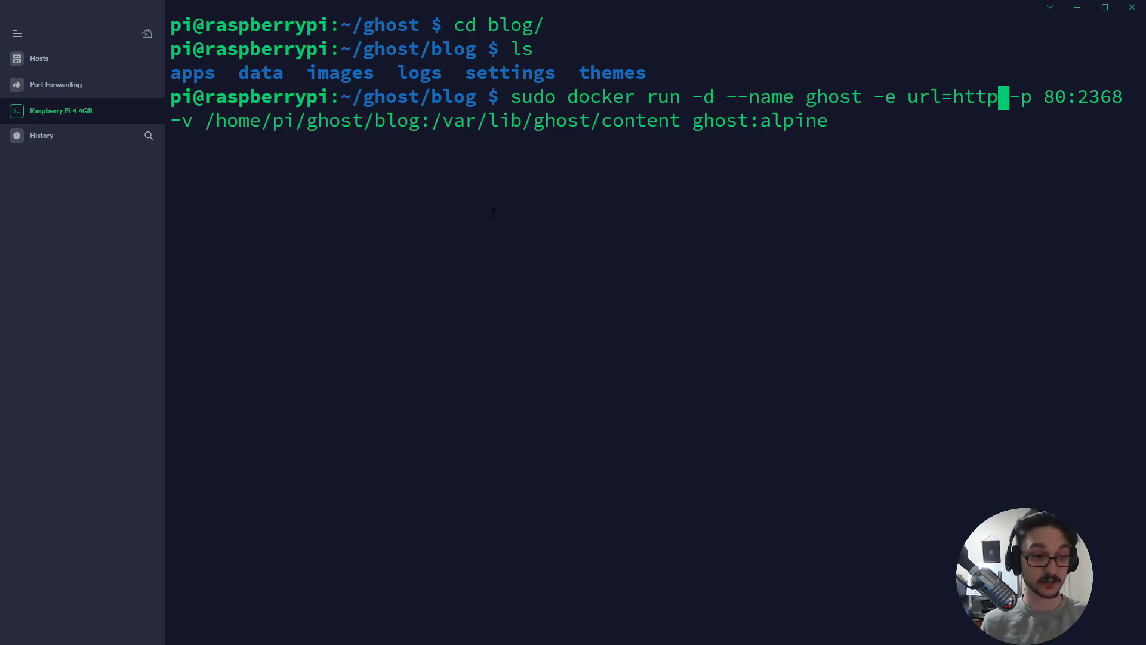
text(s)
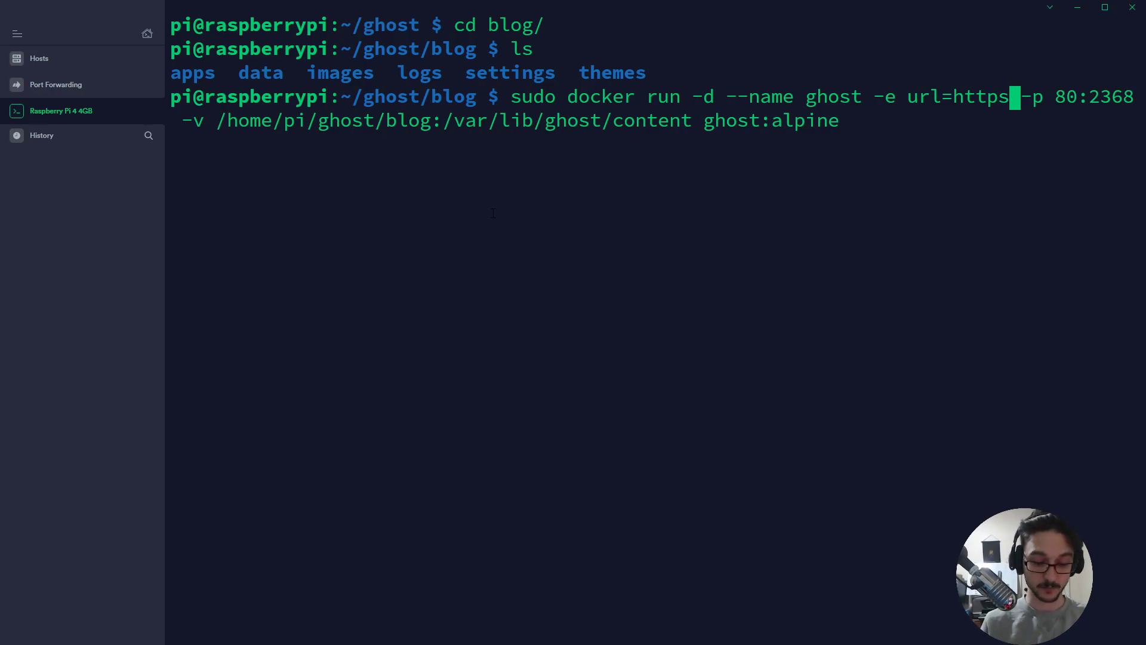
text(:)
text(//techdox.)
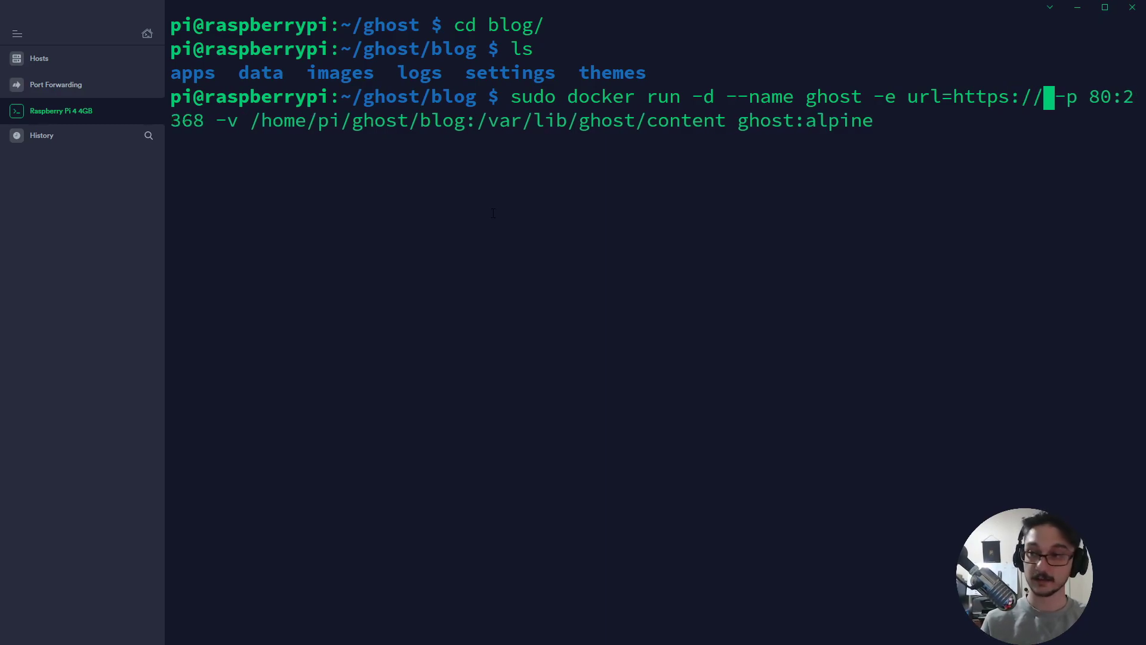
text(nz)
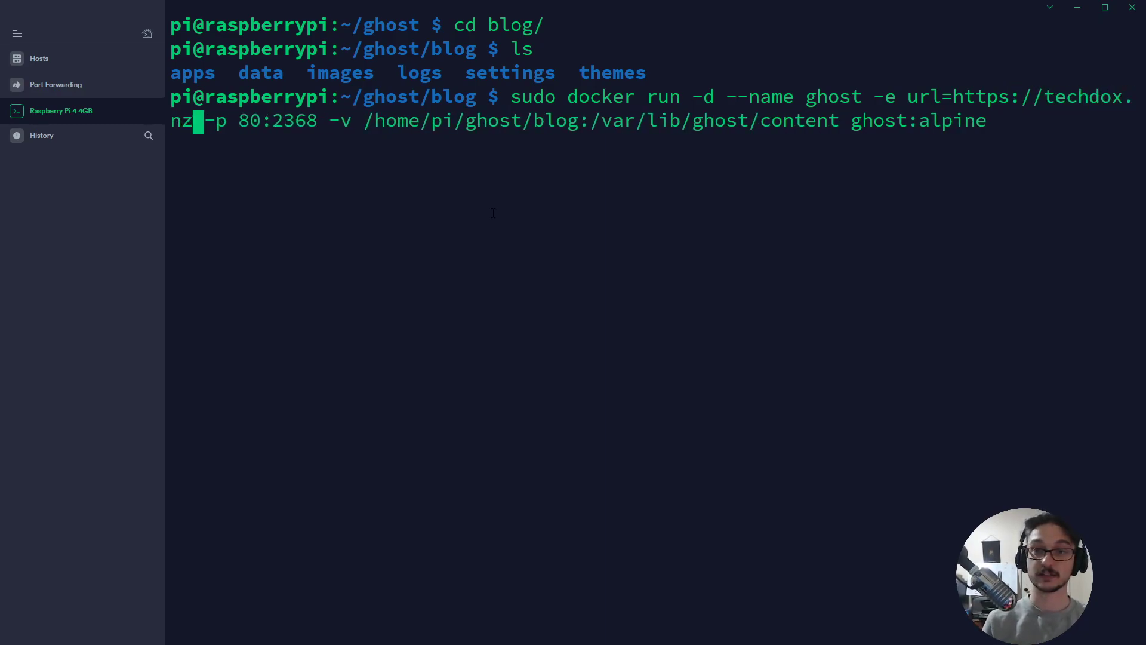